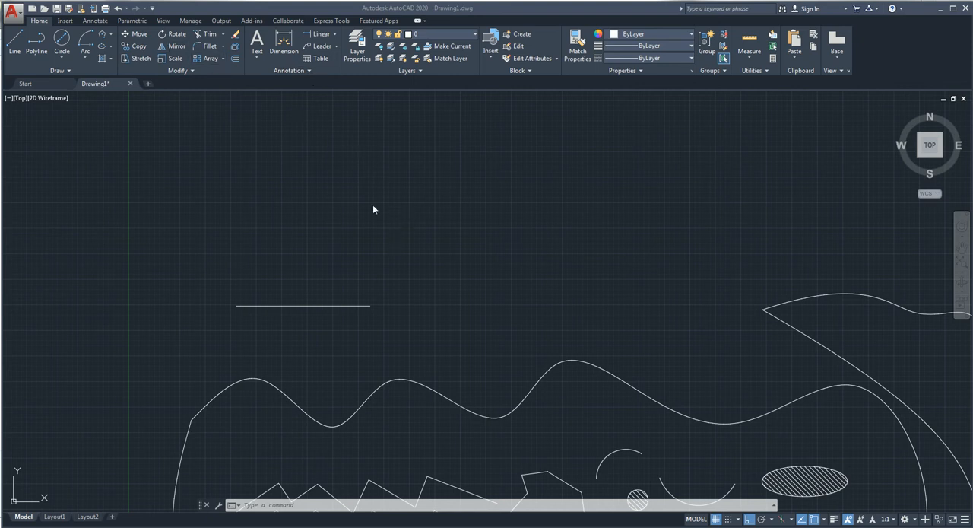
Step: Begin a Line chain with a short vertical segment above the large wavy outline, and turn off Ortho mode
left_click(424, 267)
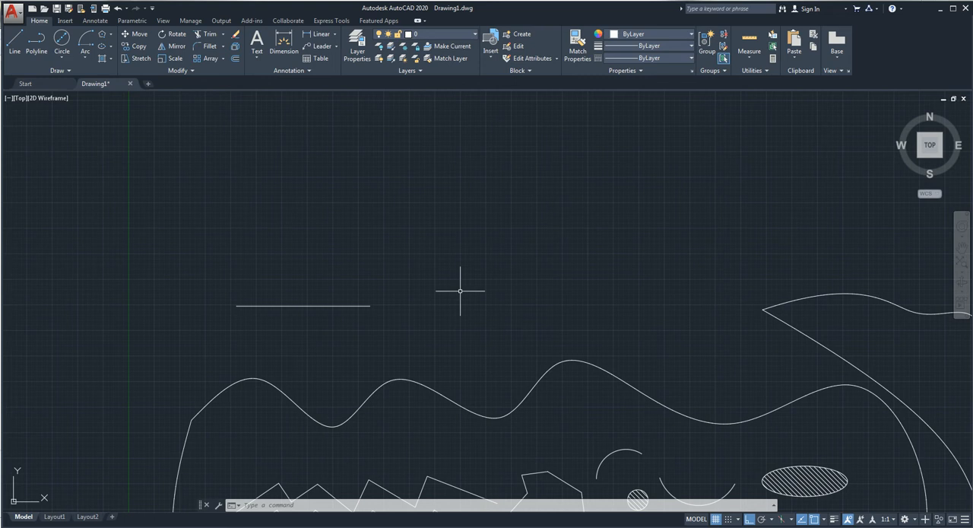
scroll(483, 317, "down", 5)
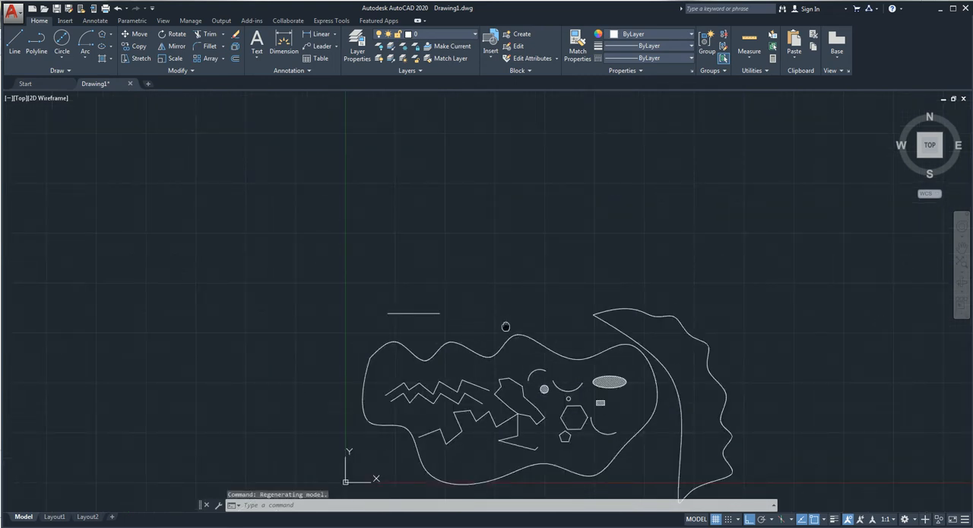
middle_click_drag(507, 326, 452, 236)
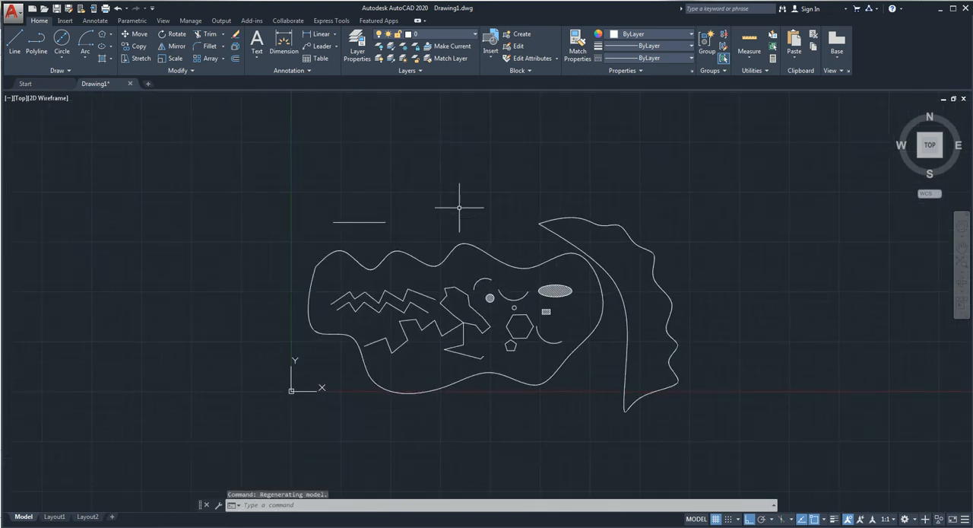
left_click(15, 43)
left_click(427, 221)
left_click(427, 169)
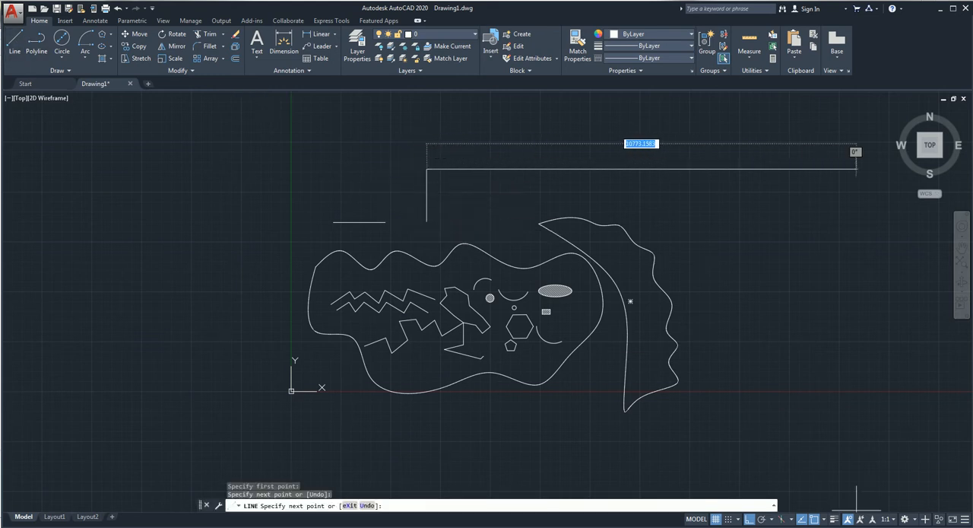
left_click(749, 518)
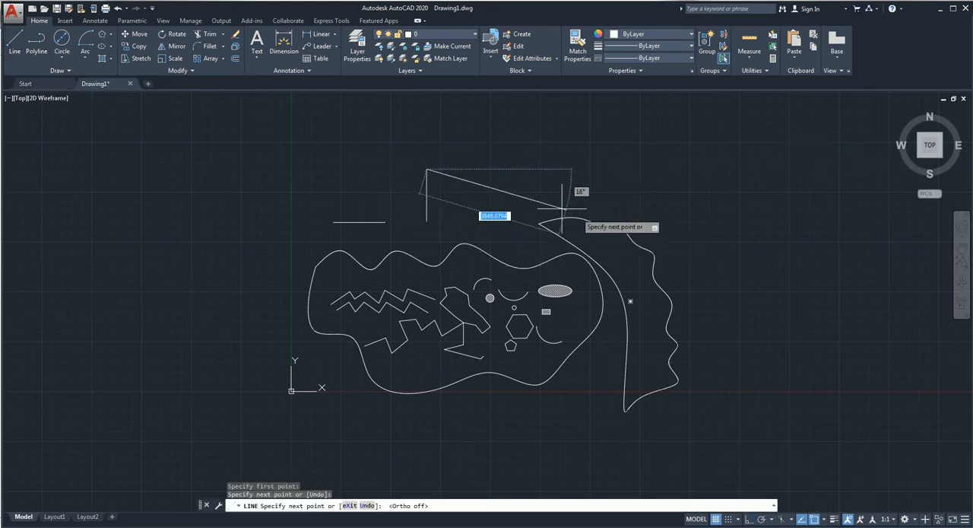
Step: Continue the chain with nine freehand segments crossing each other at various angles, and end the Line command
left_click(509, 197)
left_click(368, 196)
left_click(493, 154)
left_click(452, 207)
left_click(482, 207)
left_click(462, 183)
left_click(471, 146)
left_click(490, 178)
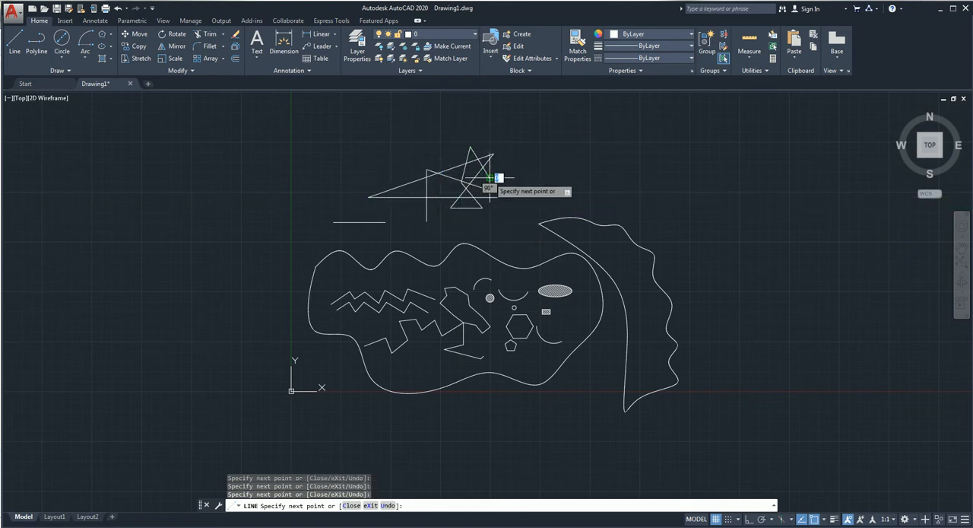
left_click(441, 207)
key("Return")
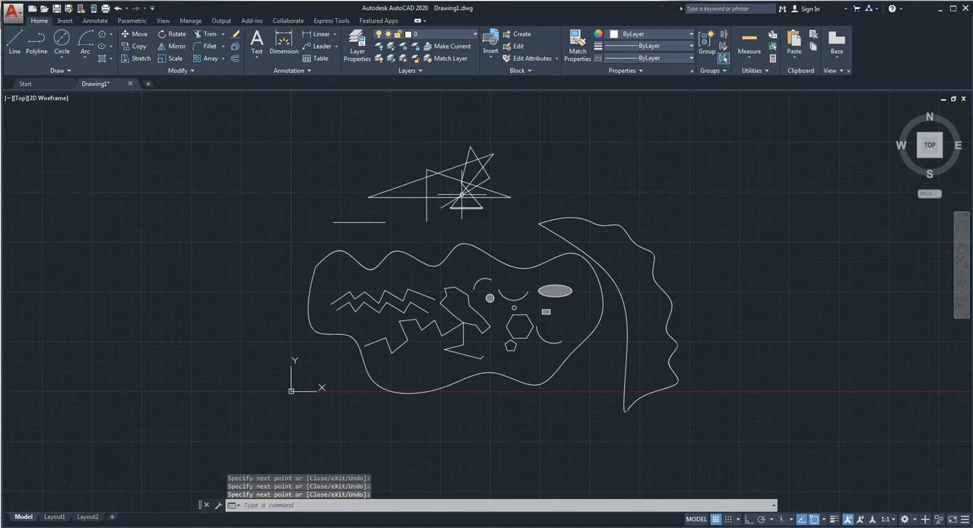
Step: Make alternating crossing and window selection boxes in the empty area beside the crossing-line figure
left_click(667, 114)
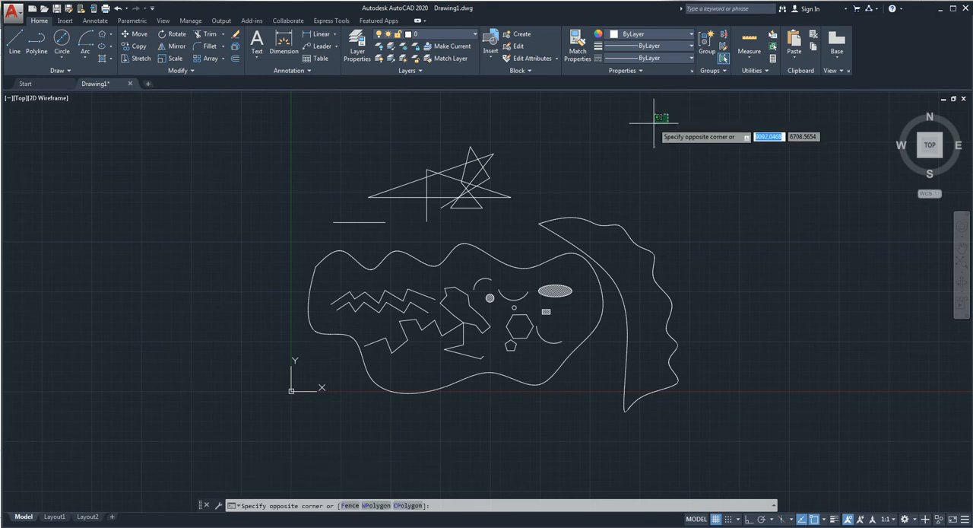
left_click(581, 173)
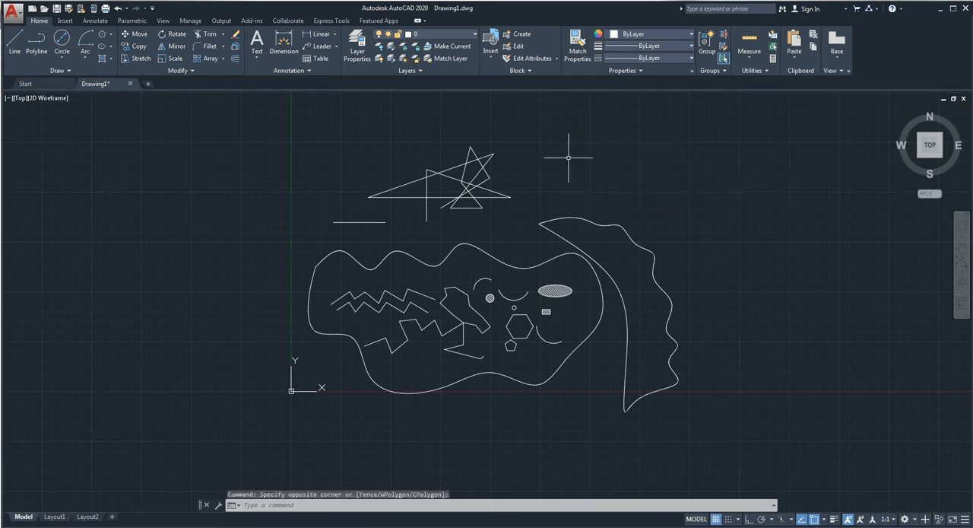
left_click(544, 114)
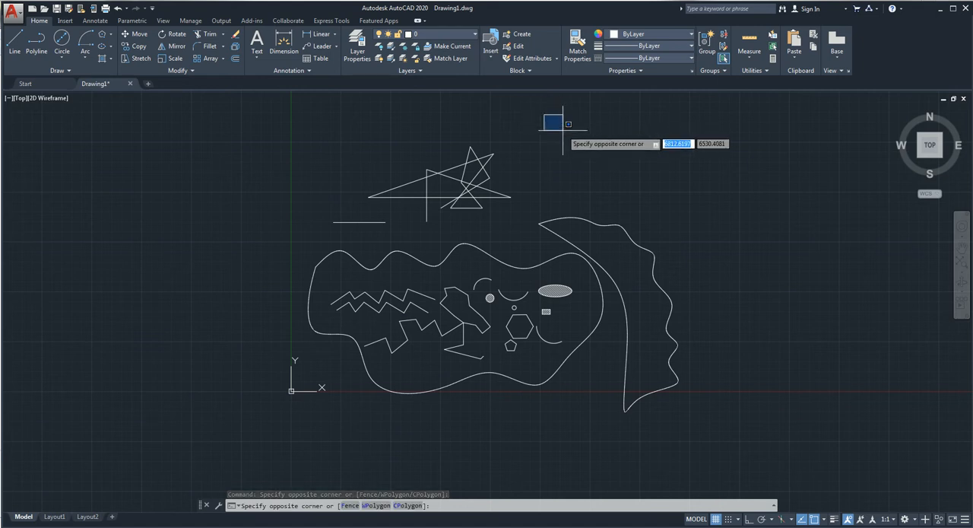
left_click(654, 176)
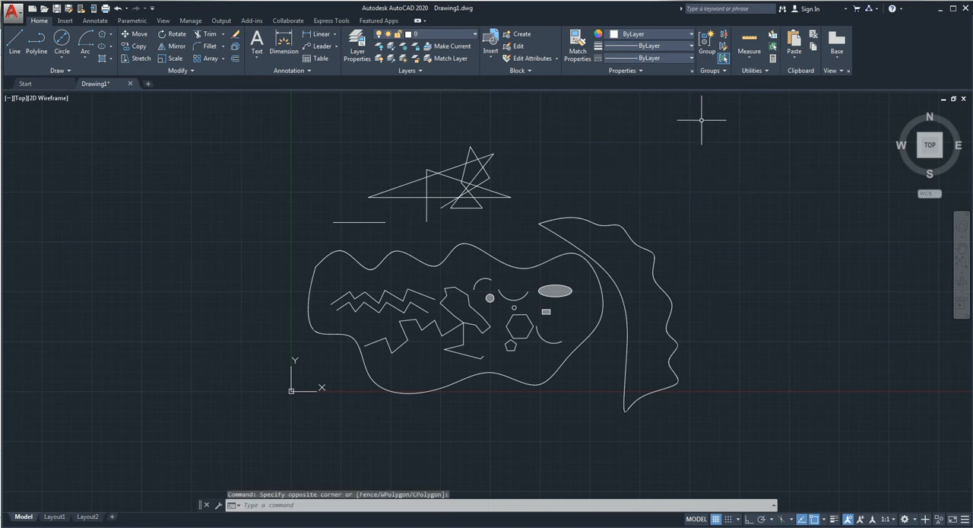
left_click(701, 119)
left_click(609, 182)
left_click(560, 119)
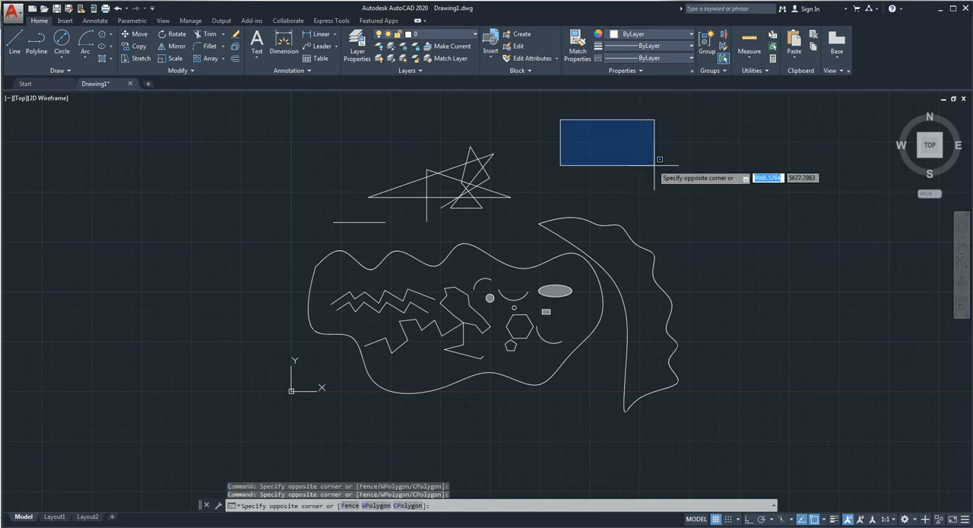
left_click(692, 187)
left_click(756, 130)
left_click(628, 184)
left_click(580, 130)
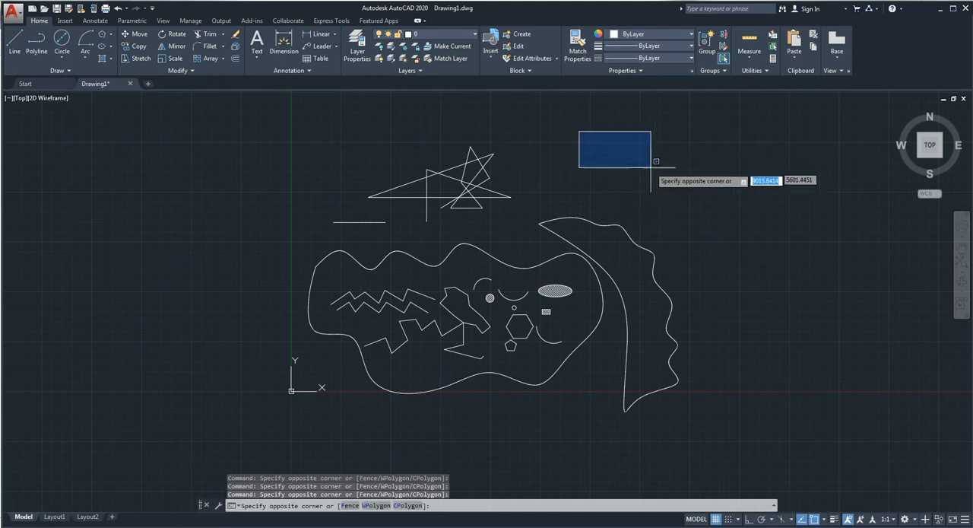
left_click(700, 192)
left_click(750, 124)
left_click(626, 180)
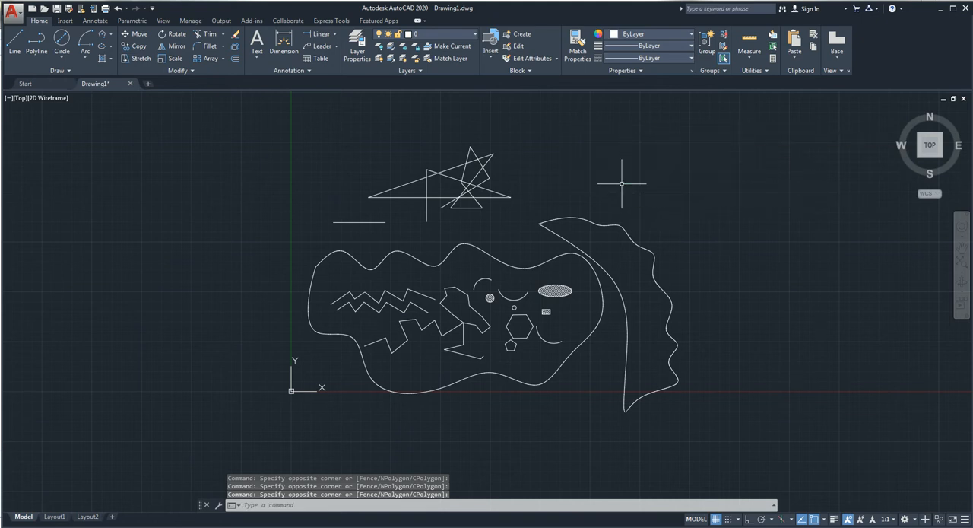
left_click(577, 133)
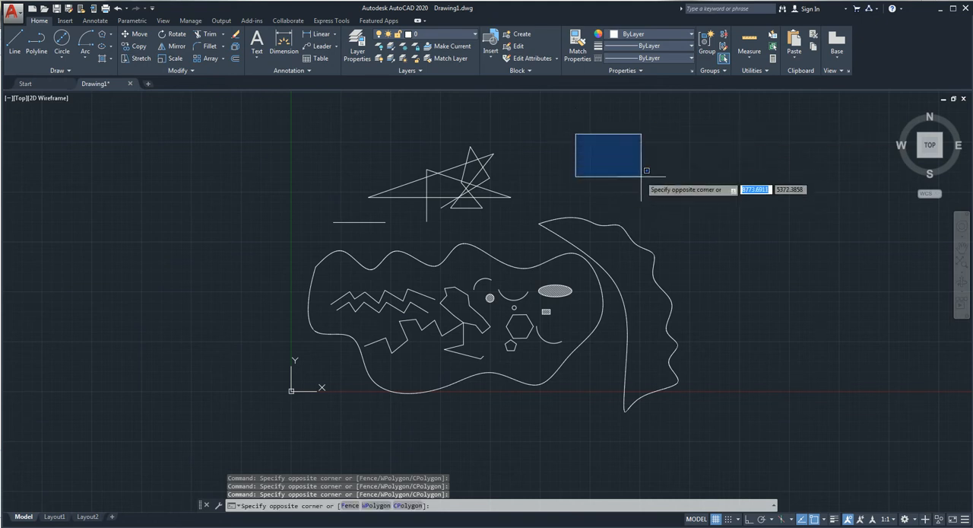
left_click(702, 195)
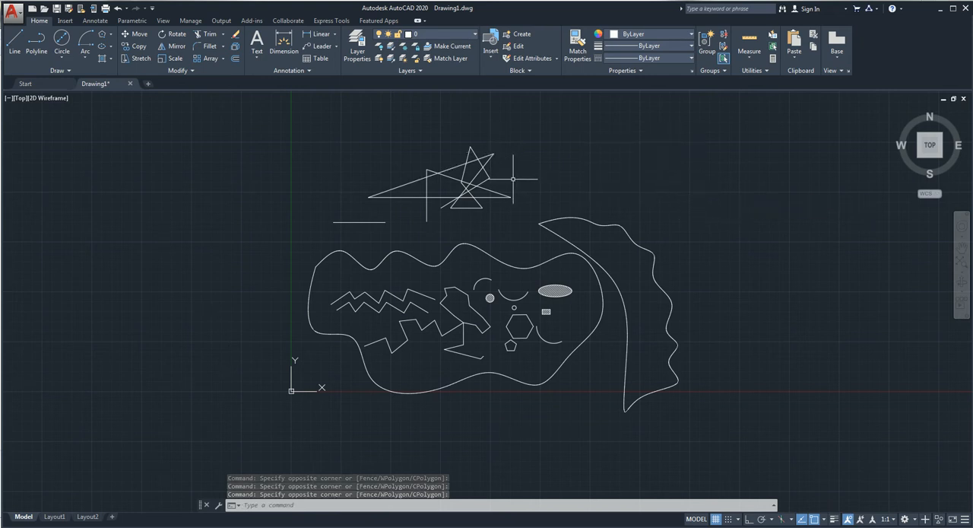
Step: Select the two long lines meeting at the figure's rightmost corner with a crossing selection
scroll(487, 198, "up", 2)
scroll(453, 214, "up", 3)
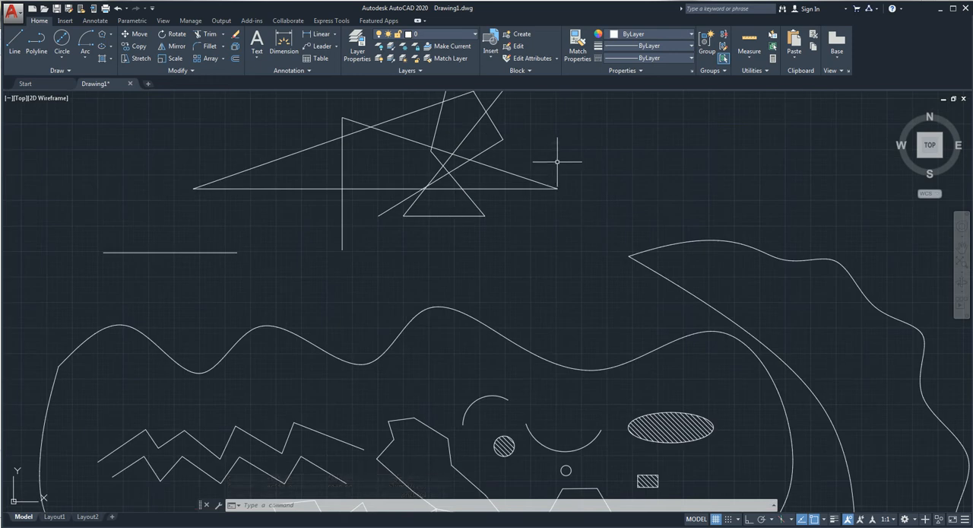
left_click(604, 129)
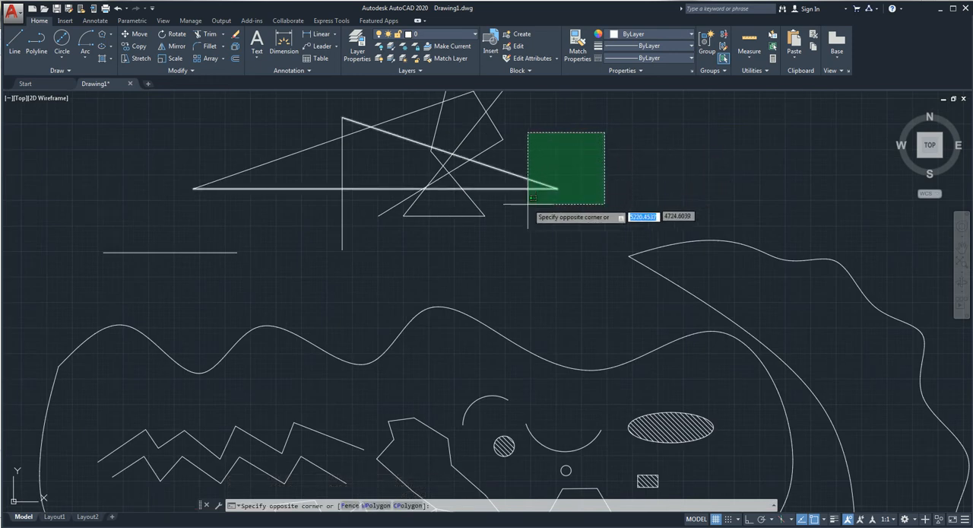
left_click(611, 150)
left_click(616, 122)
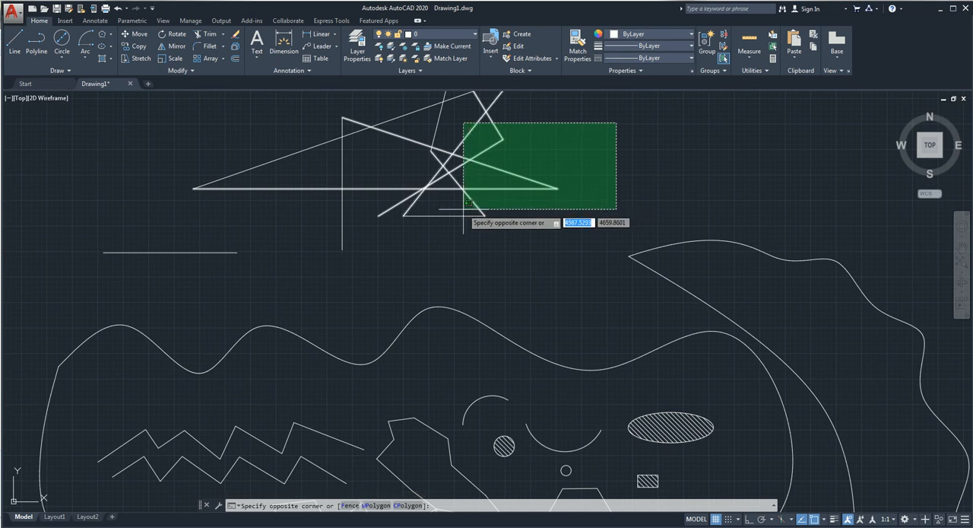
left_click(517, 200)
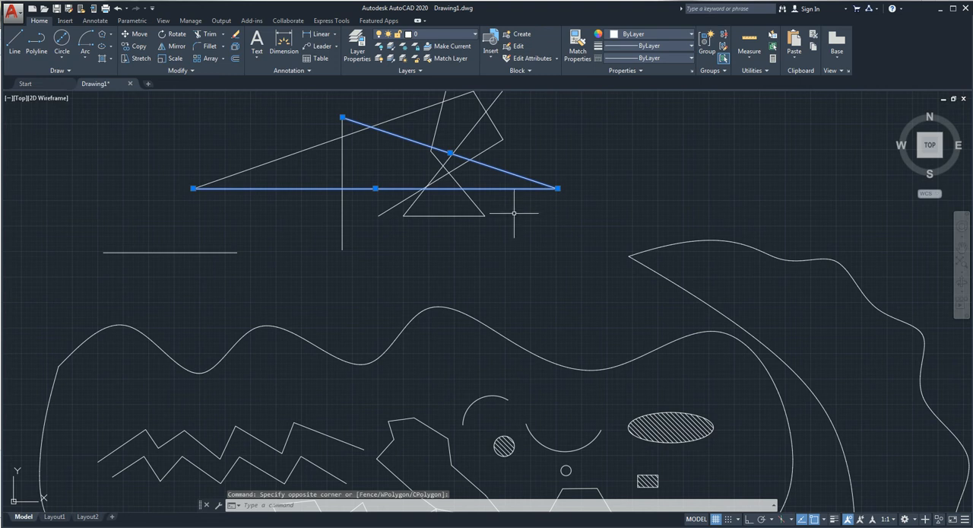
Step: Add the two lines meeting at the figure's upper-right vertex by crossing selection, and clear the whole selection
left_click(541, 117)
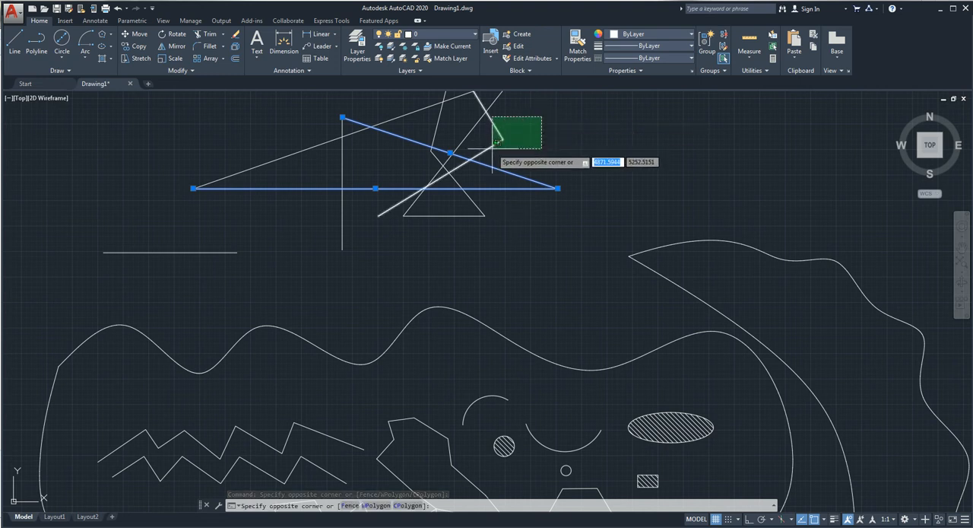
left_click(492, 148)
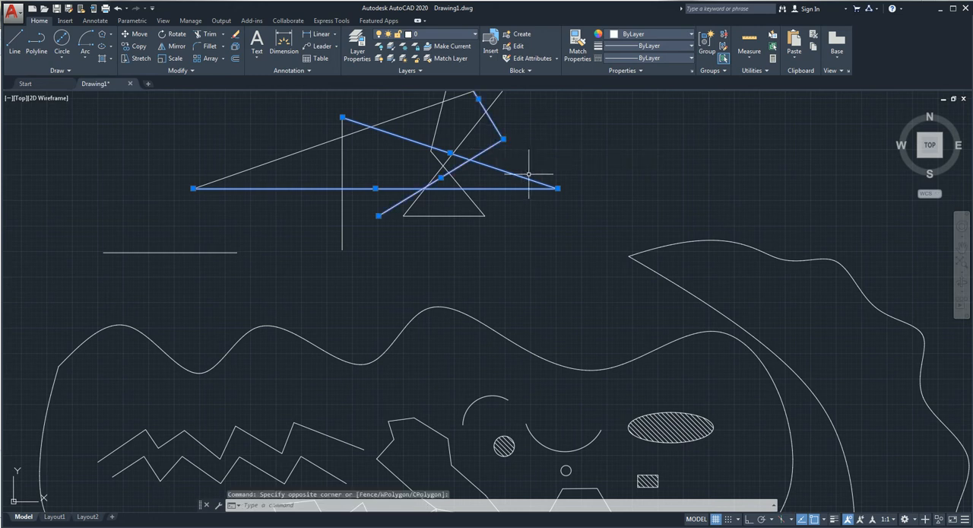
left_click(570, 146)
left_click(523, 215)
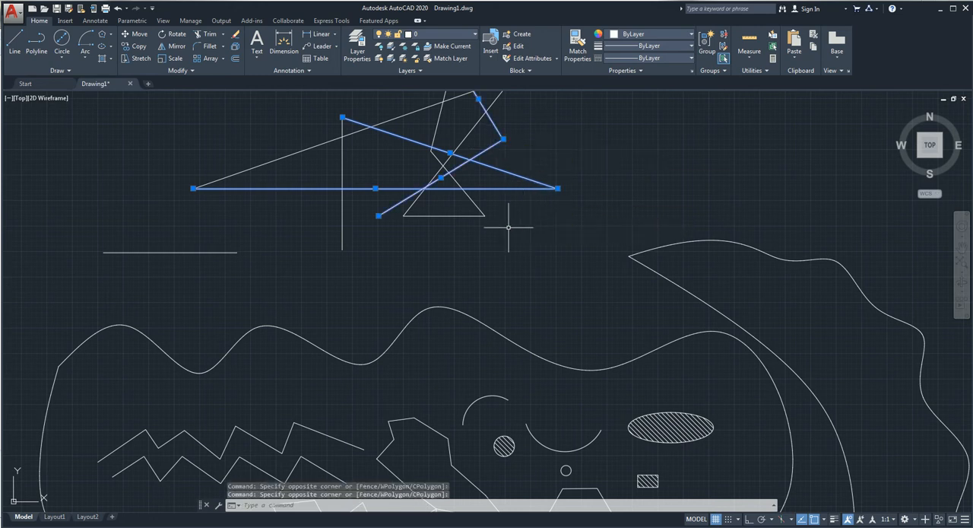
key("Escape")
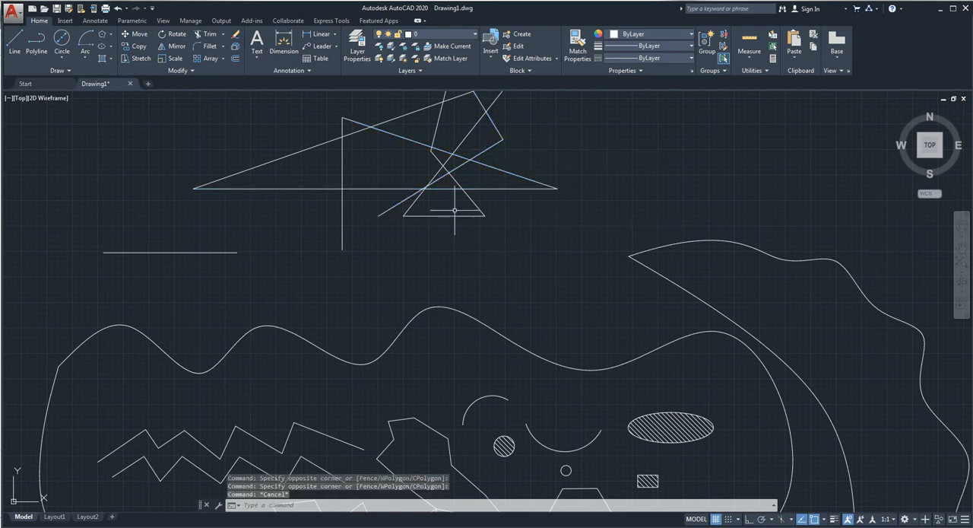
Step: Select the short horizontal base line with a window selection, and add the two long lines with a crossing selection
left_click(377, 197)
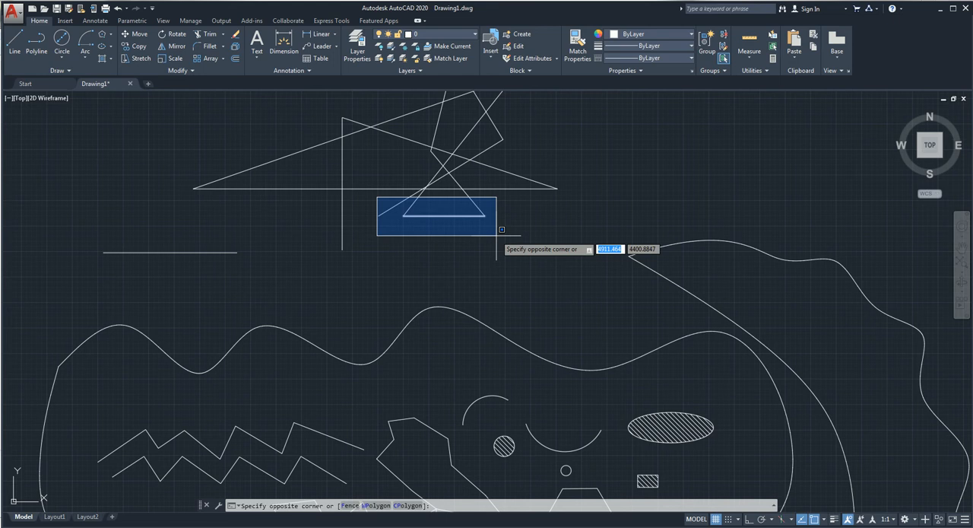
left_click(496, 235)
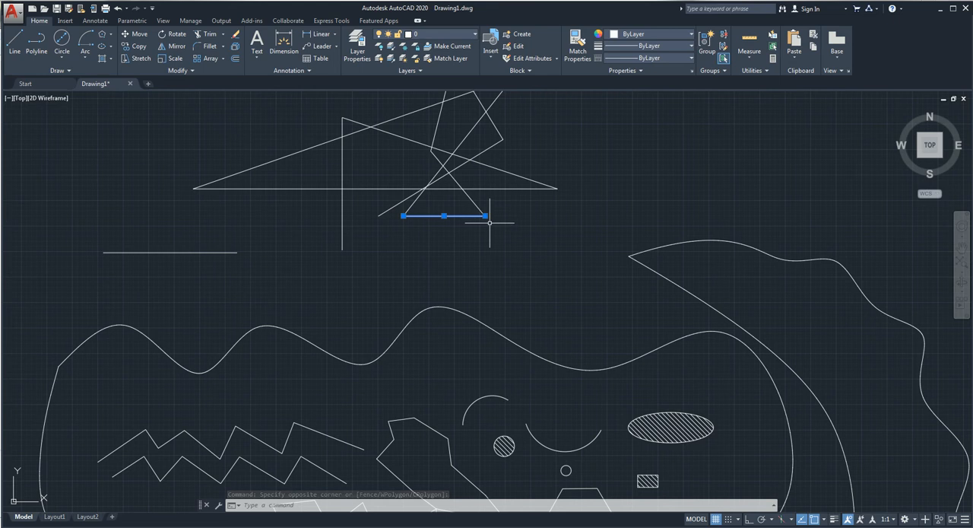
left_click(608, 163)
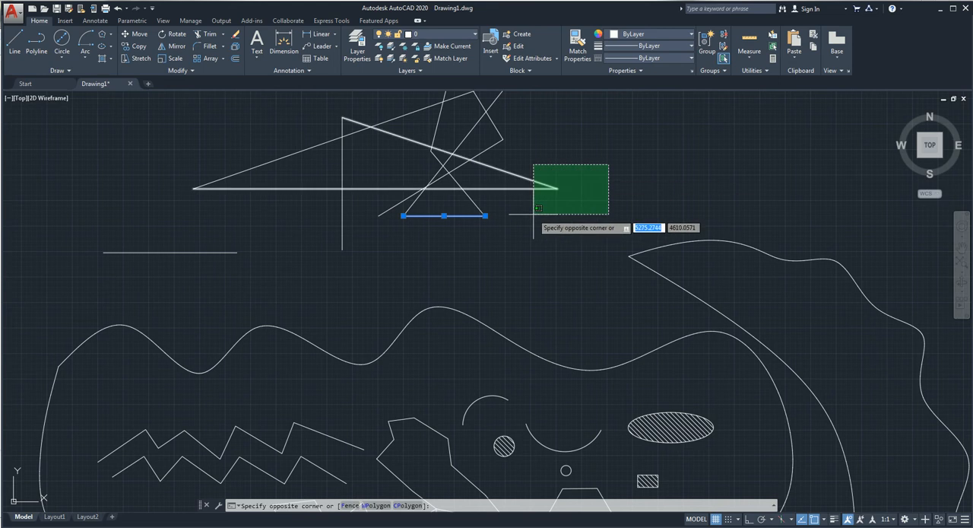
left_click(533, 214)
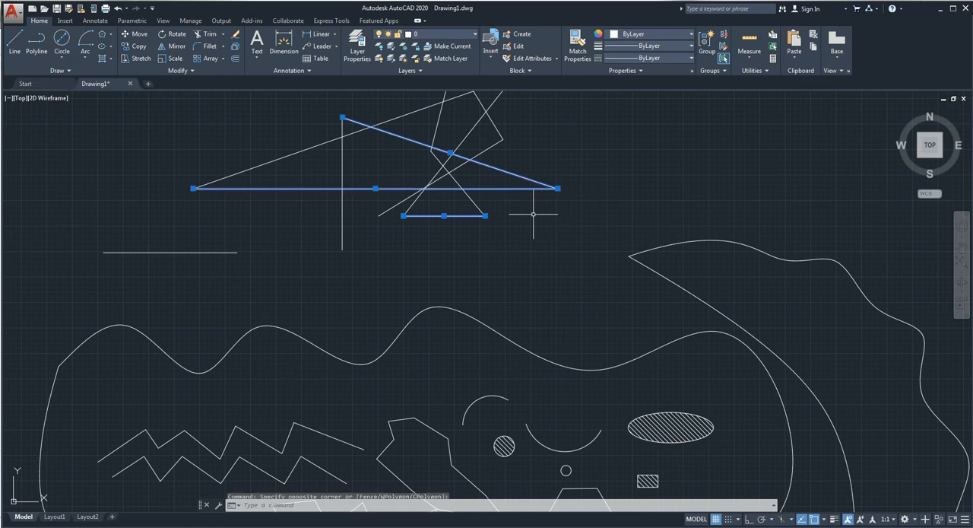
Step: Enclose the short horizontal base line in another window selection, and clear the whole selection
left_click(366, 202)
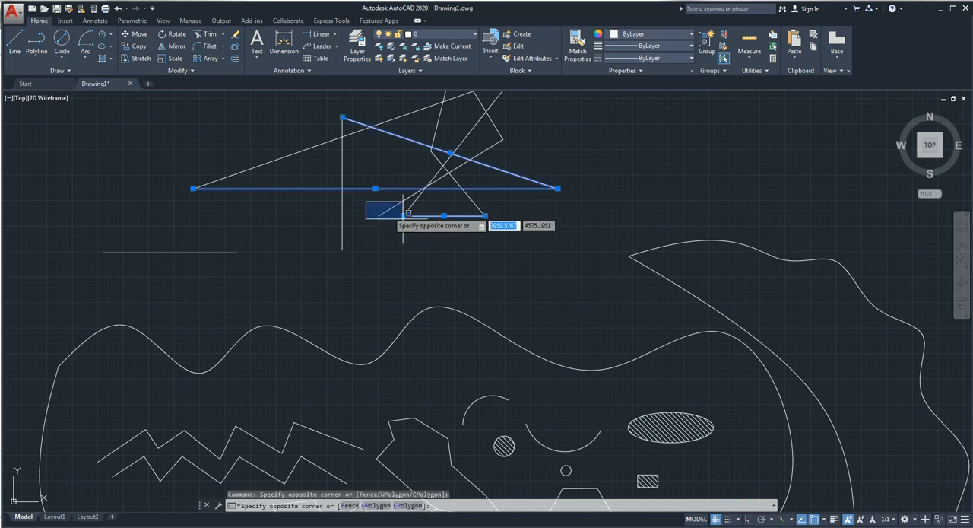
left_click(516, 239)
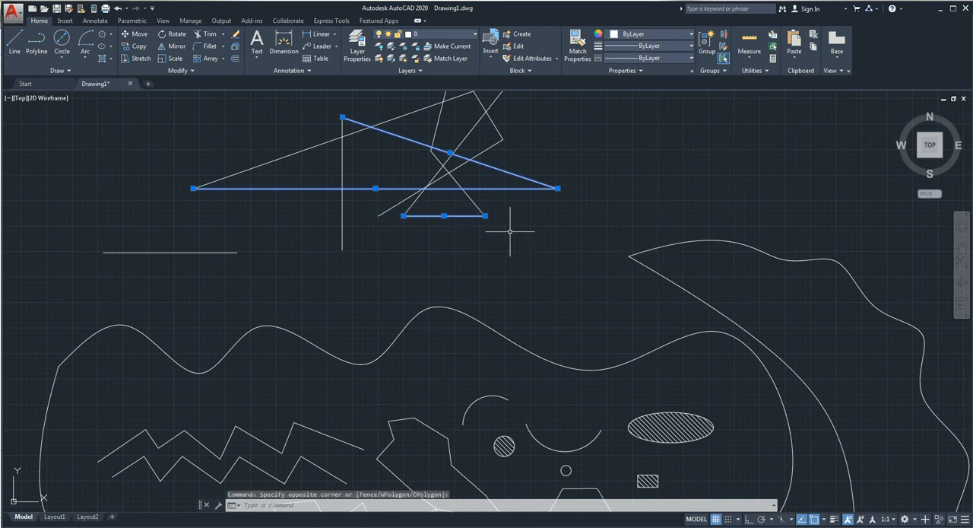
key("Escape")
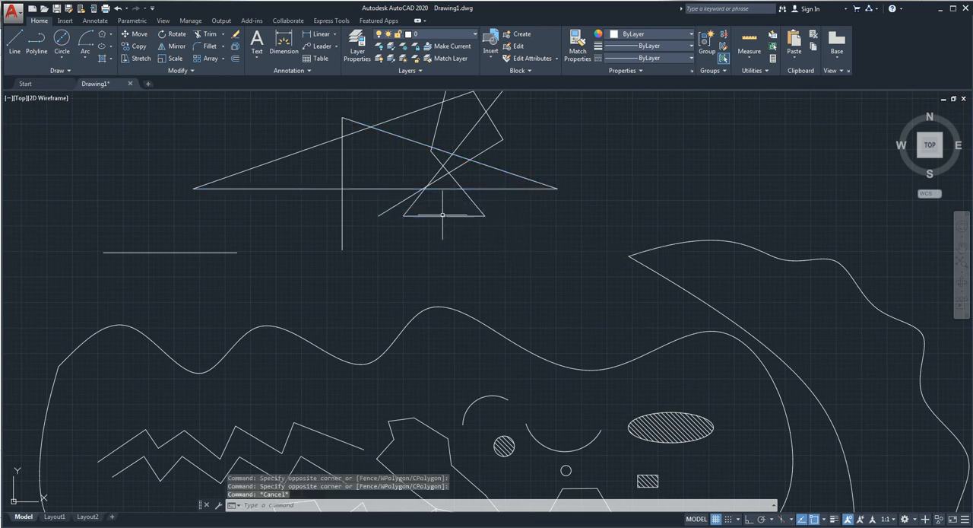
Step: Move the star-like line figure and the short separate line up and to the right, using the vertical line's lower endpoint as base point
scroll(441, 220, "down", 2)
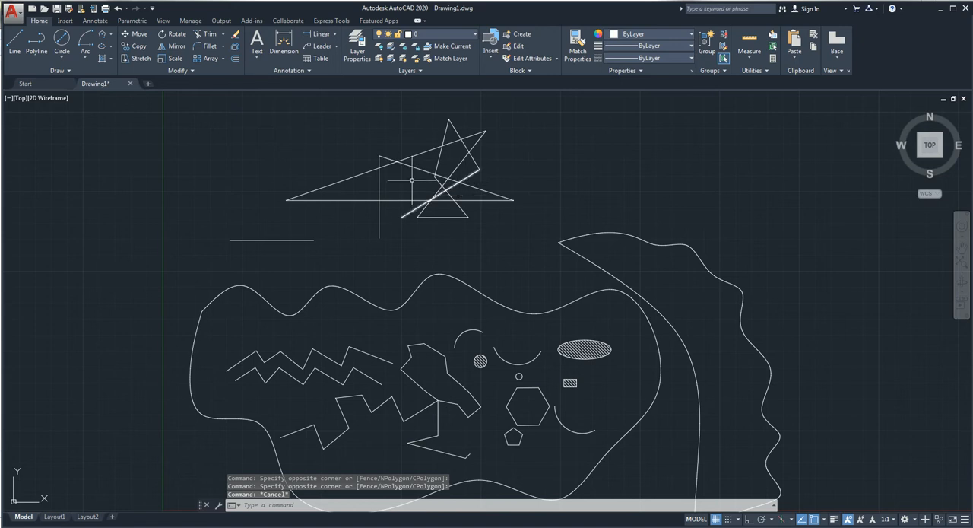
middle_click_drag(443, 188, 284, 257)
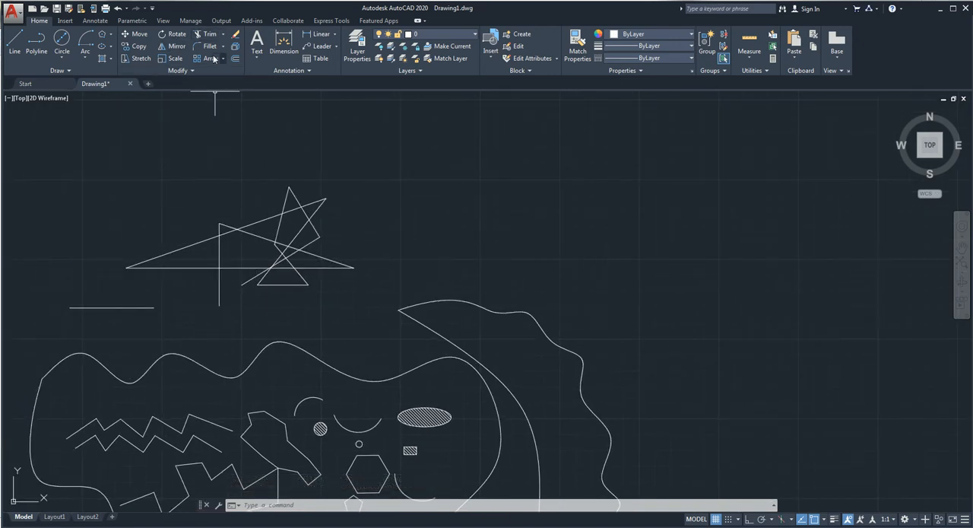
left_click(138, 35)
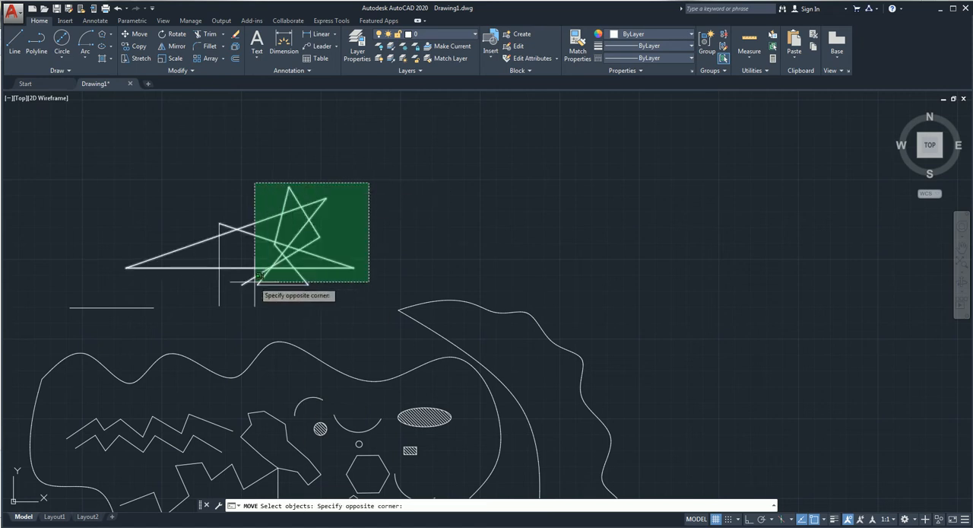
left_click(59, 324)
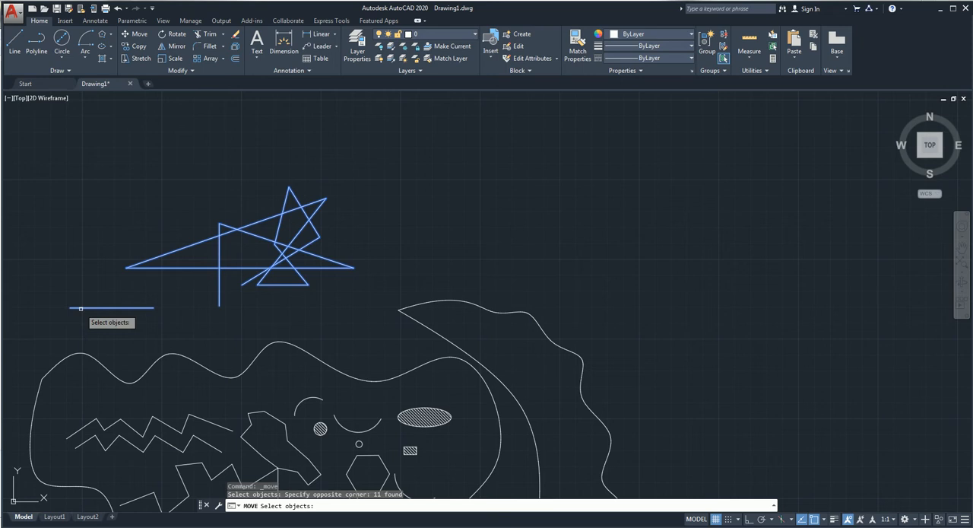
key("Return")
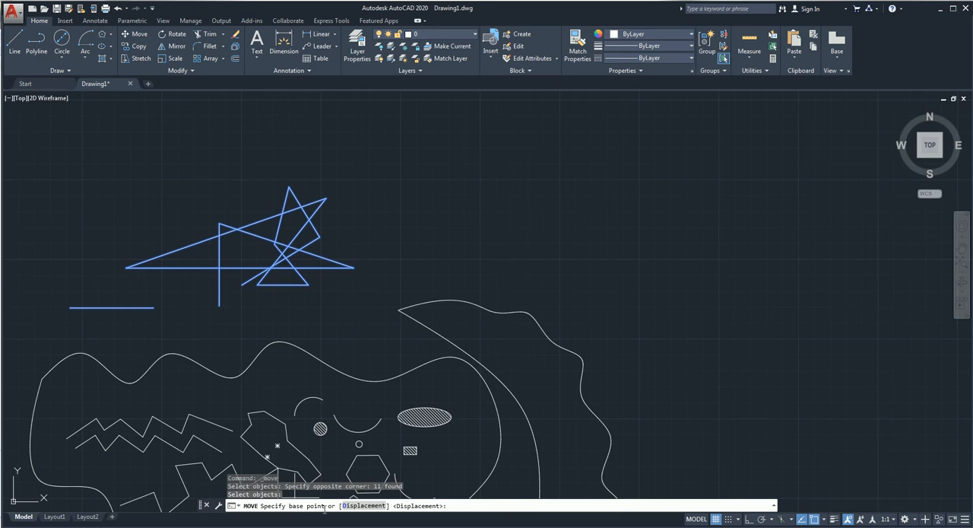
left_click(219, 307)
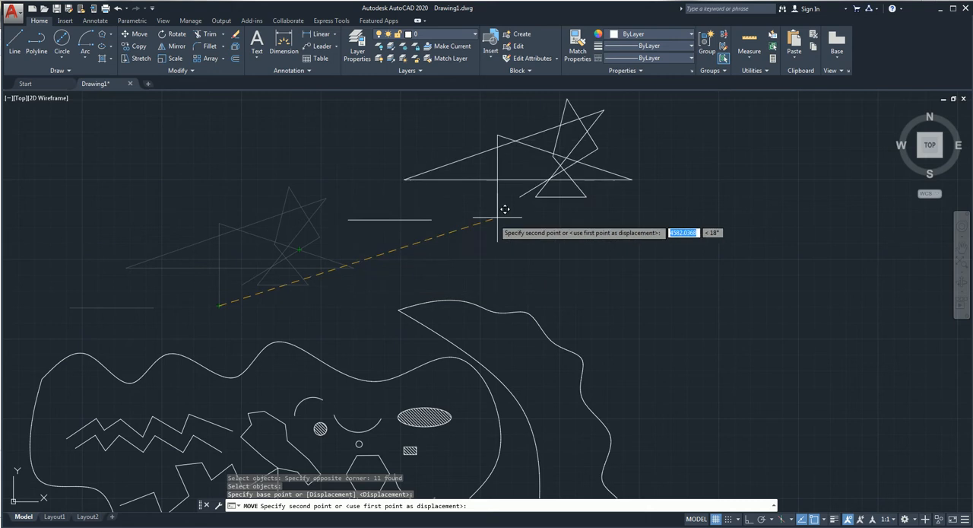
left_click(389, 238)
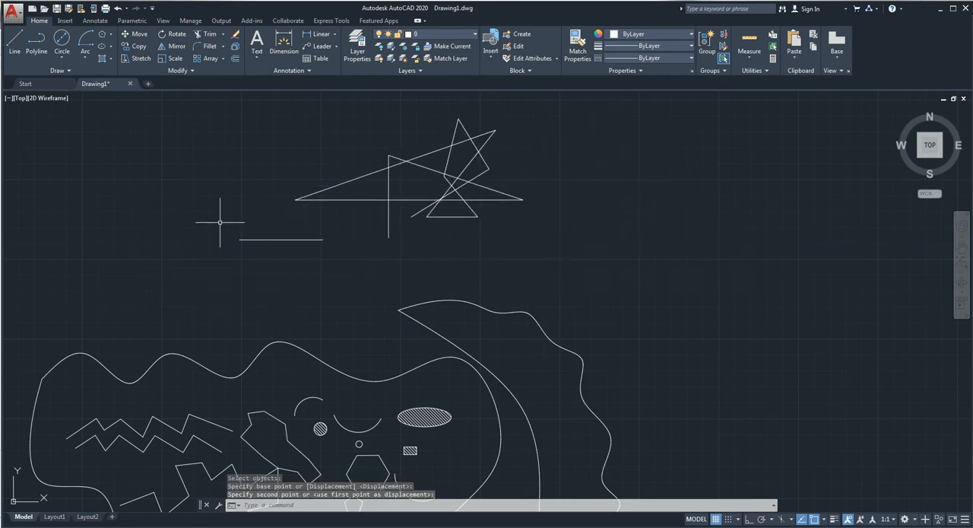
Step: Rotate the moved line figure and the separate line by 45 degrees about the vertical line's lower endpoint
middle_click_drag(534, 257, 533, 333)
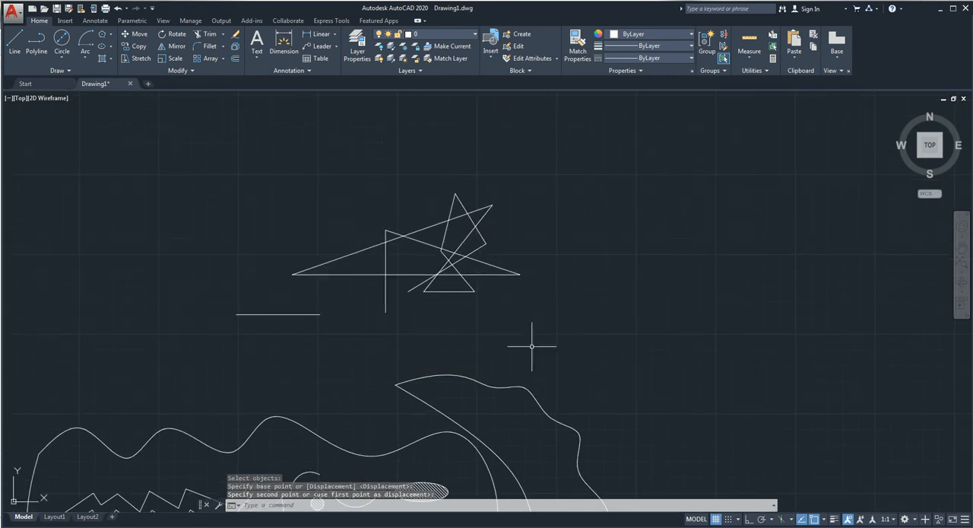
left_click(537, 184)
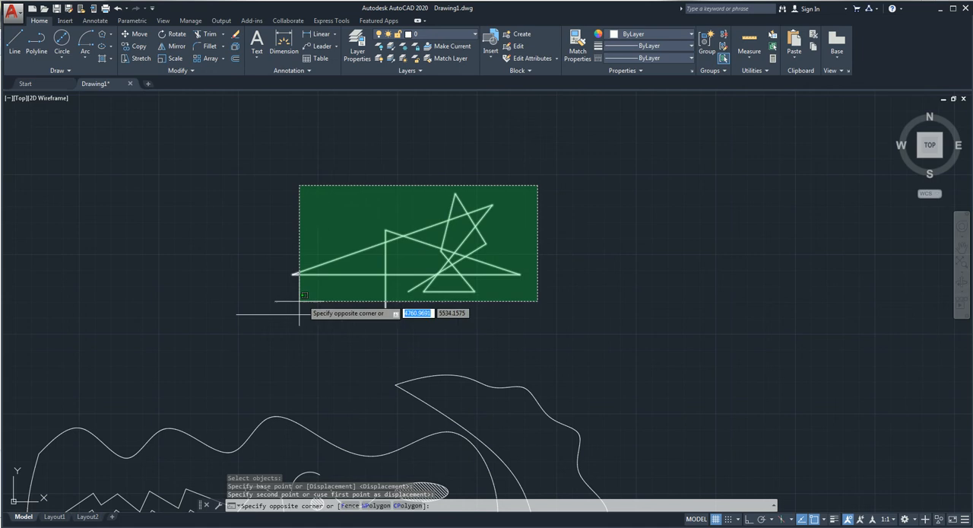
left_click(217, 332)
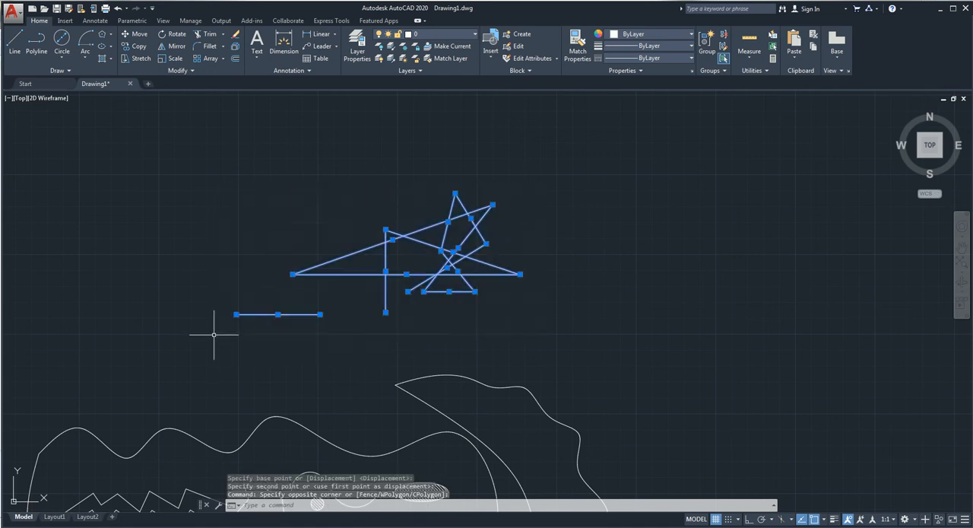
left_click(177, 35)
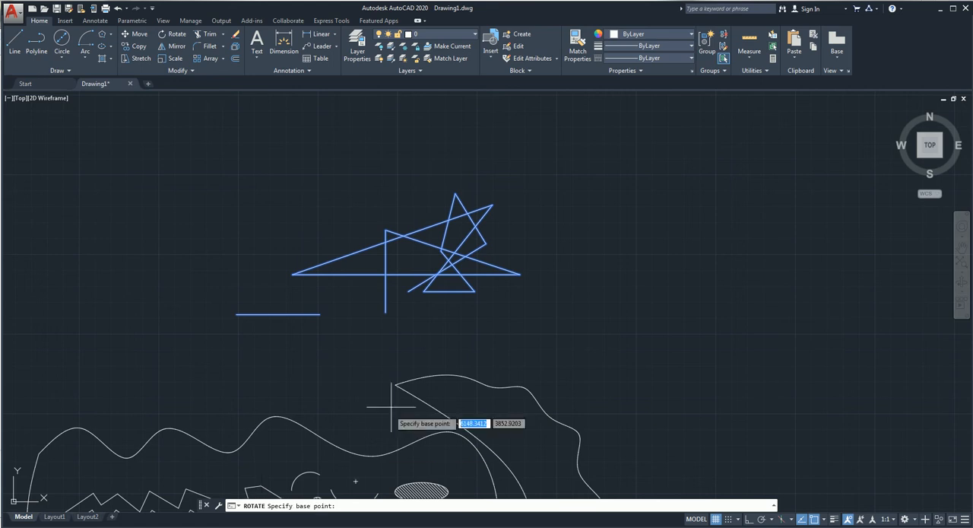
left_click(385, 311)
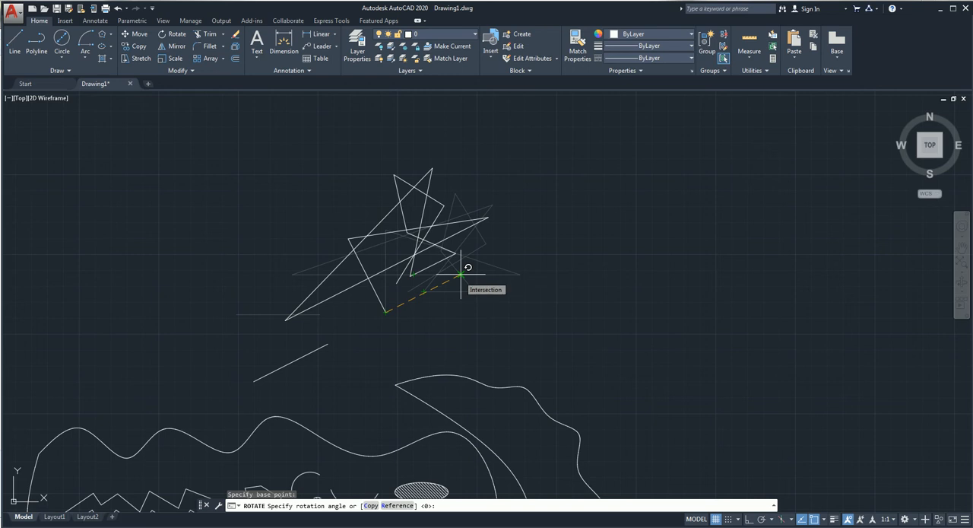
type("45")
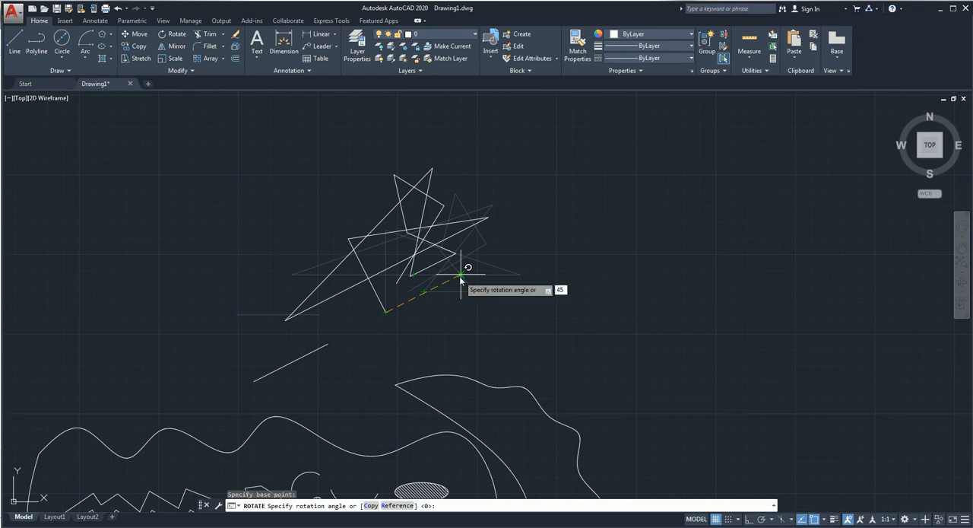
key("Return")
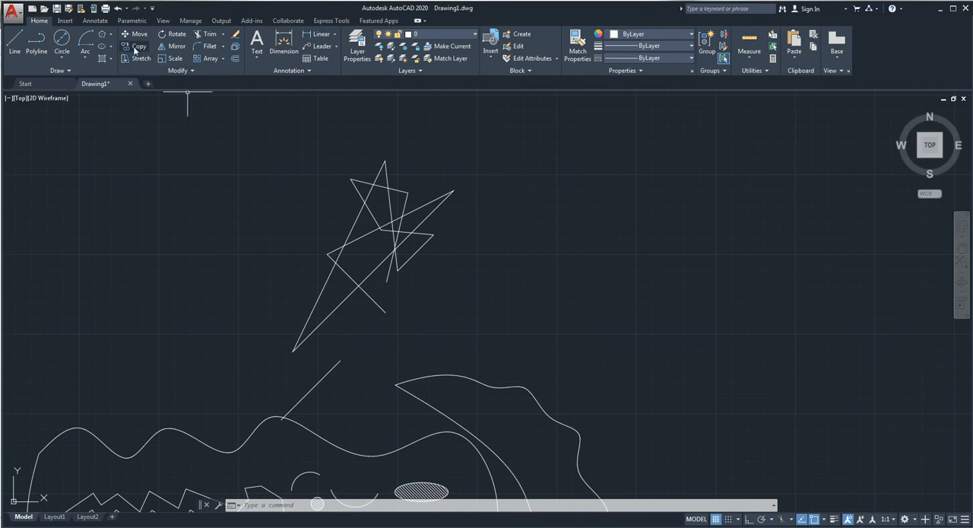
left_click(489, 155)
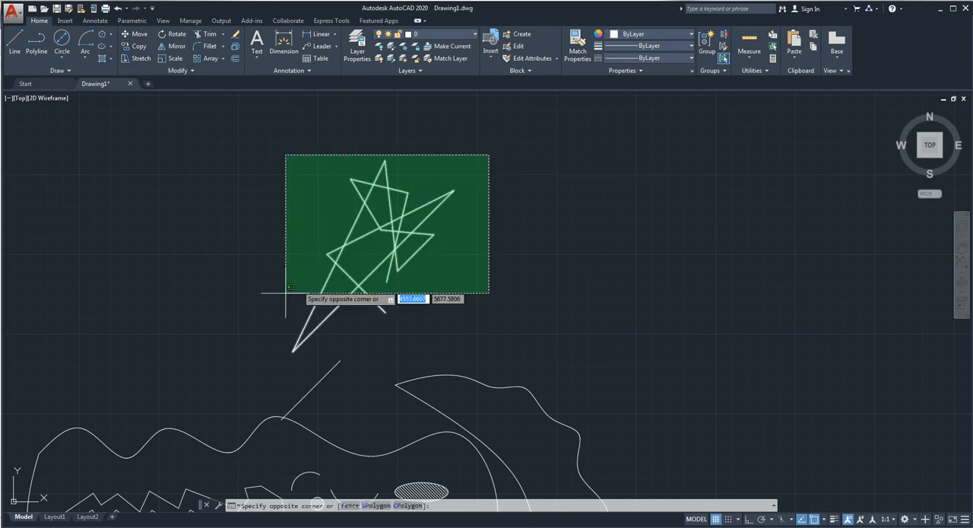
left_click(220, 348)
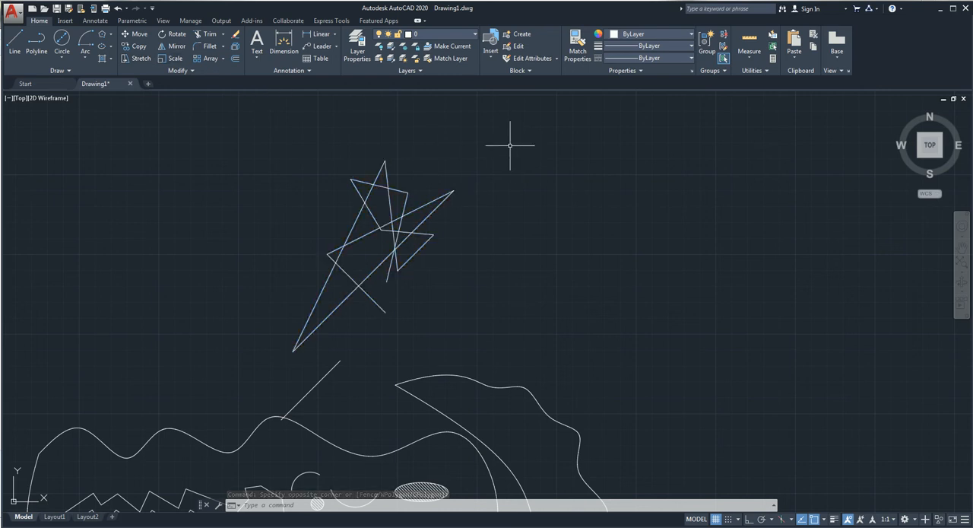
key("Escape")
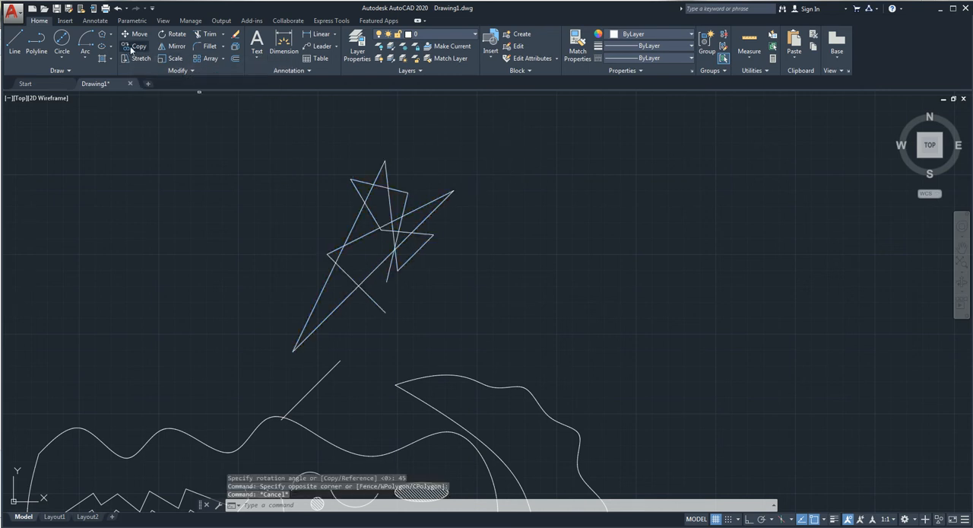
Step: Copy the rotated figure with its separate line from the figure's lower-right endpoint, placing four copies to its right and two to its left
left_click(130, 46)
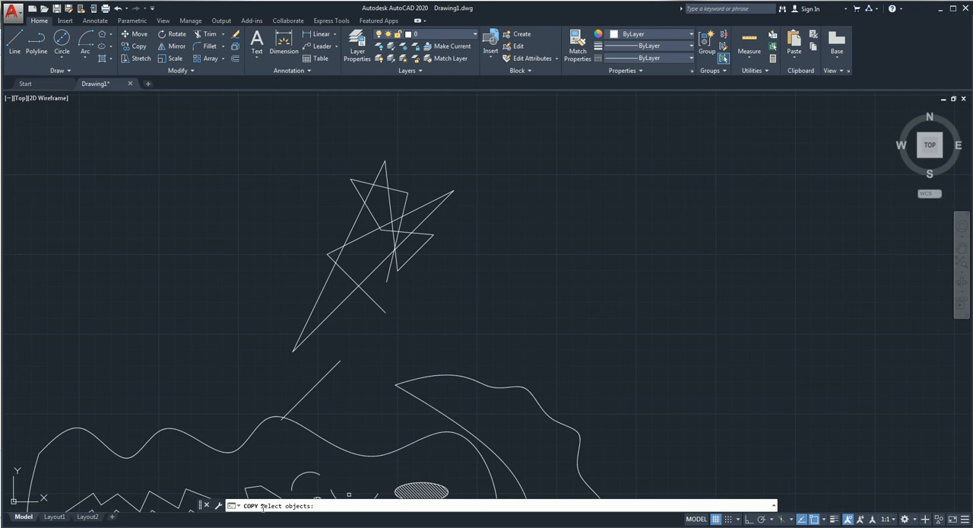
left_click(477, 170)
left_click(262, 366)
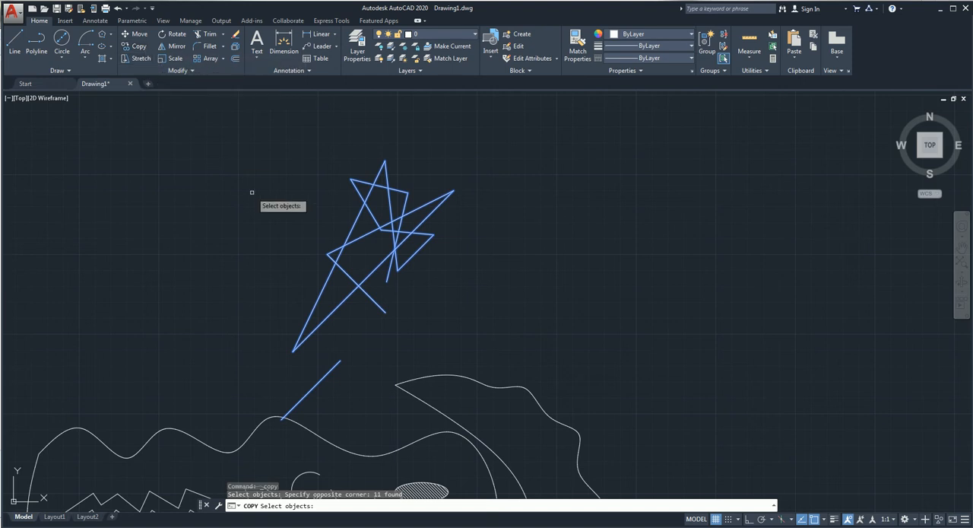
key("Return")
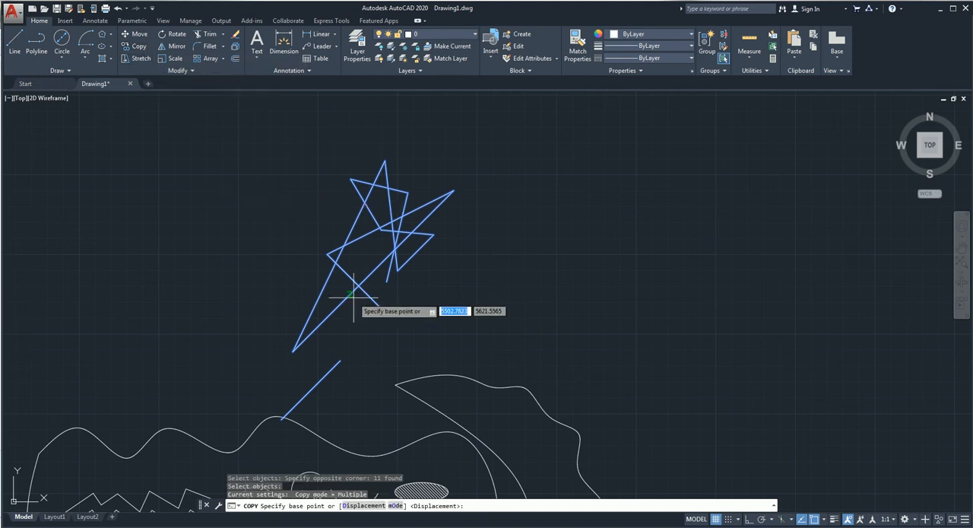
left_click(386, 312)
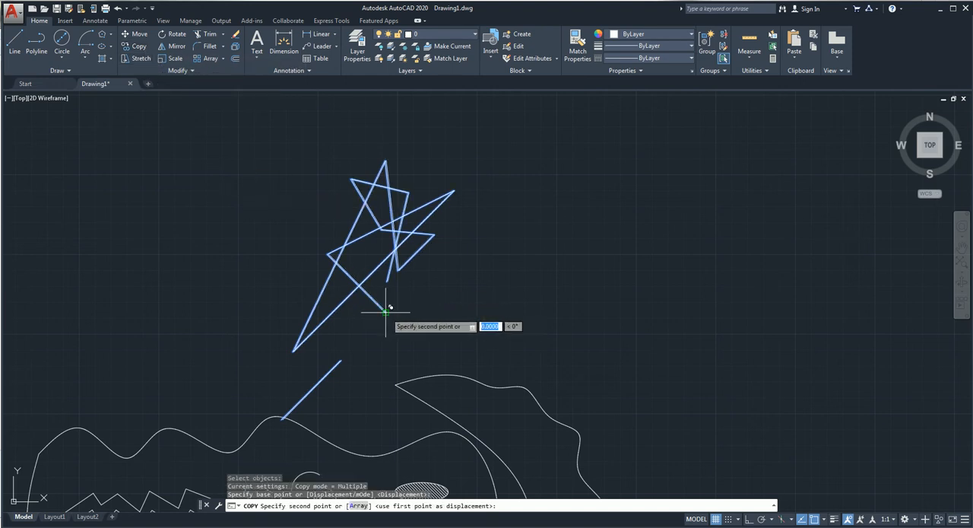
left_click(550, 287)
left_click(680, 316)
left_click(835, 403)
left_click(767, 364)
left_click(189, 287)
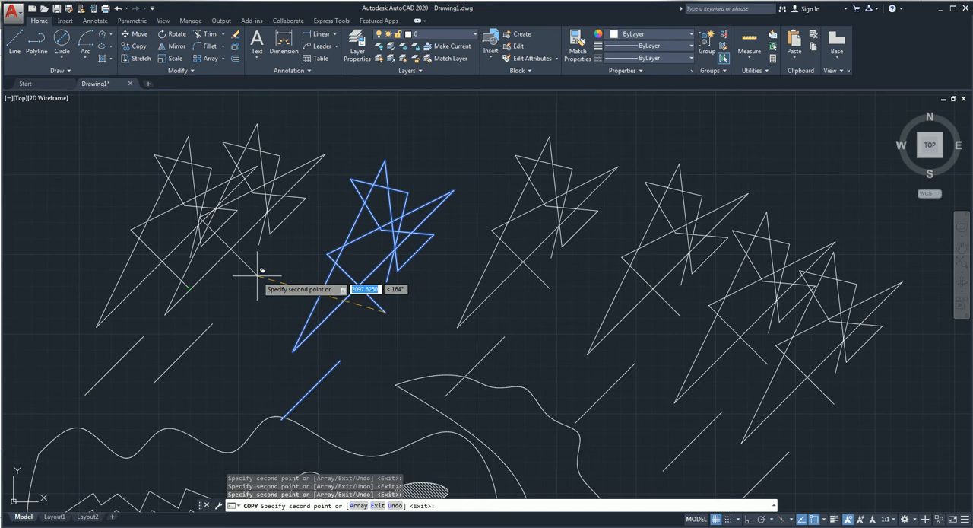
left_click(276, 299)
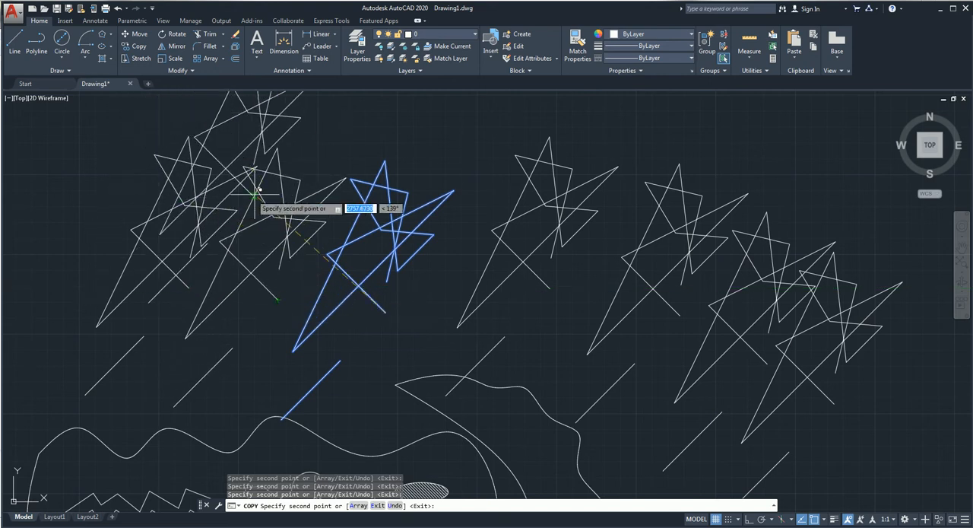
key("Escape")
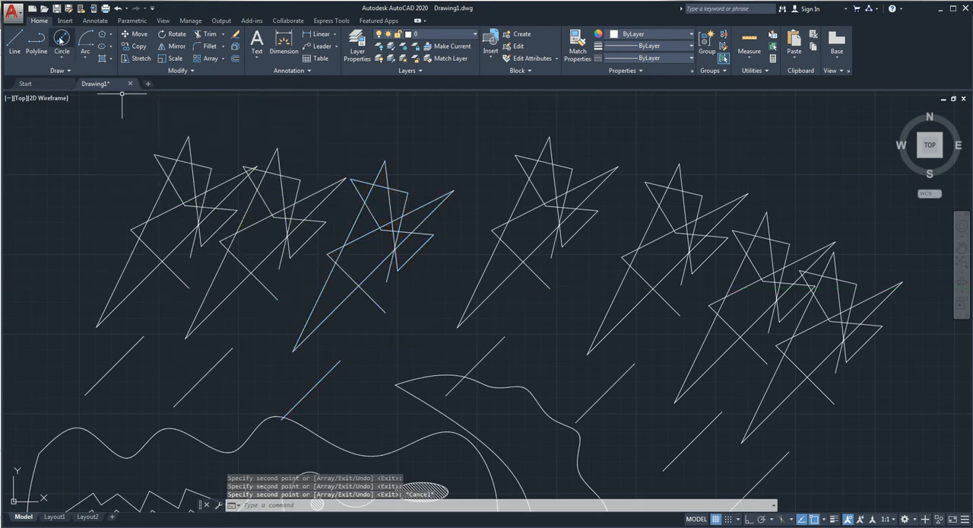
Step: Draw a small five-pointed star from five connected lines in the empty area above the copied figures
left_click(14, 43)
scroll(555, 232, "down", 4)
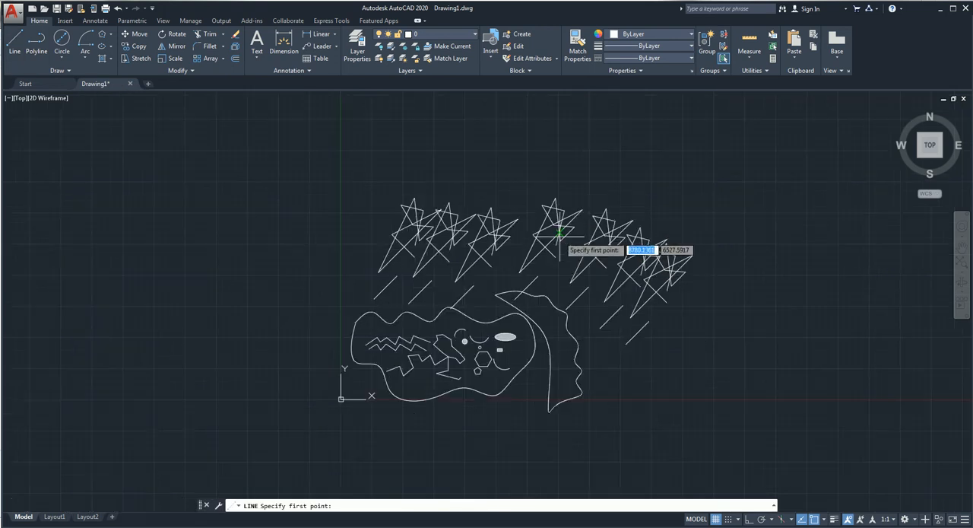
left_click(508, 163)
left_click(479, 148)
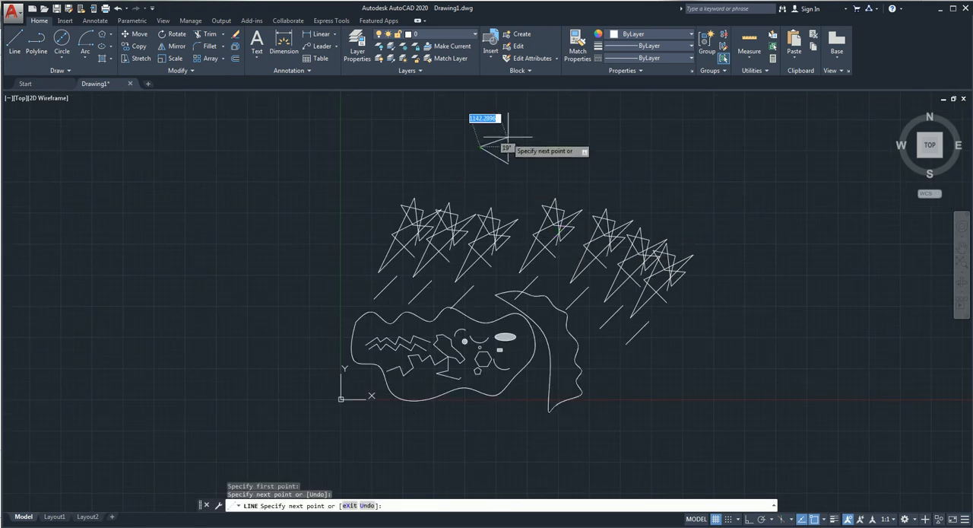
left_click(509, 136)
left_click(493, 161)
left_click(491, 131)
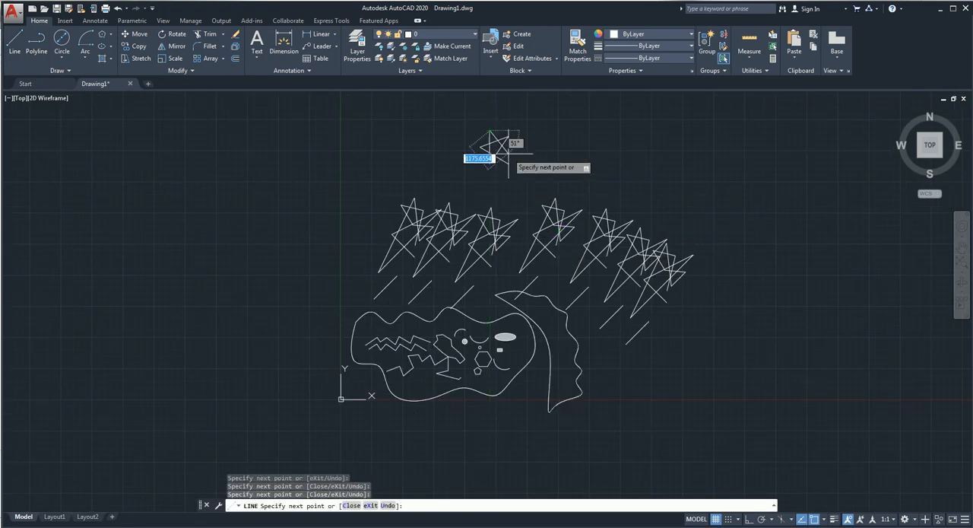
left_click(509, 162)
key("Return")
Step: Scale the small star by a factor of 0.5 about its lower-right point, and dismiss the license notice
left_click(540, 114)
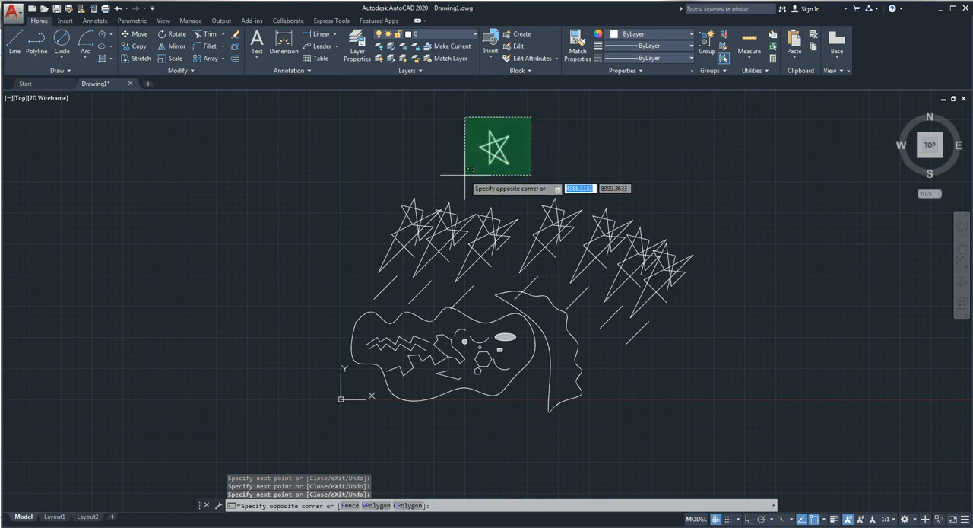
left_click(464, 175)
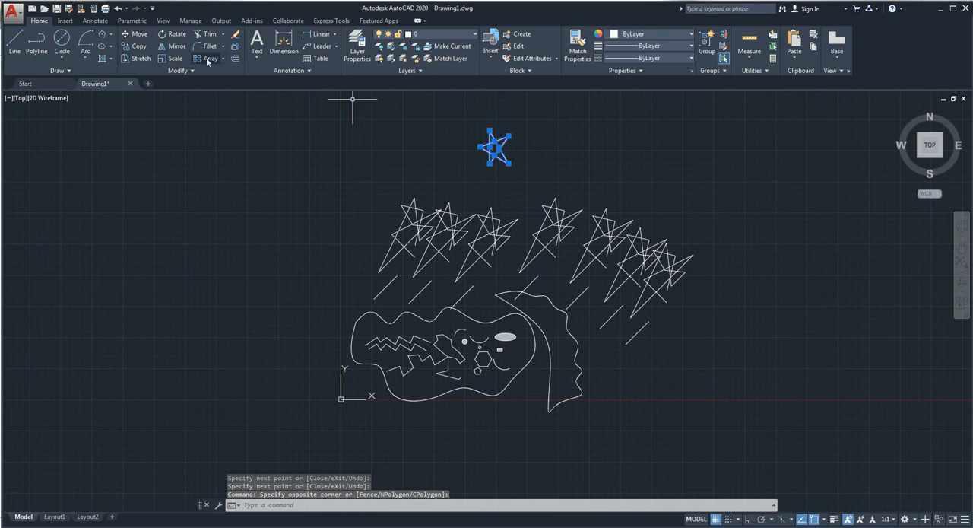
left_click(173, 60)
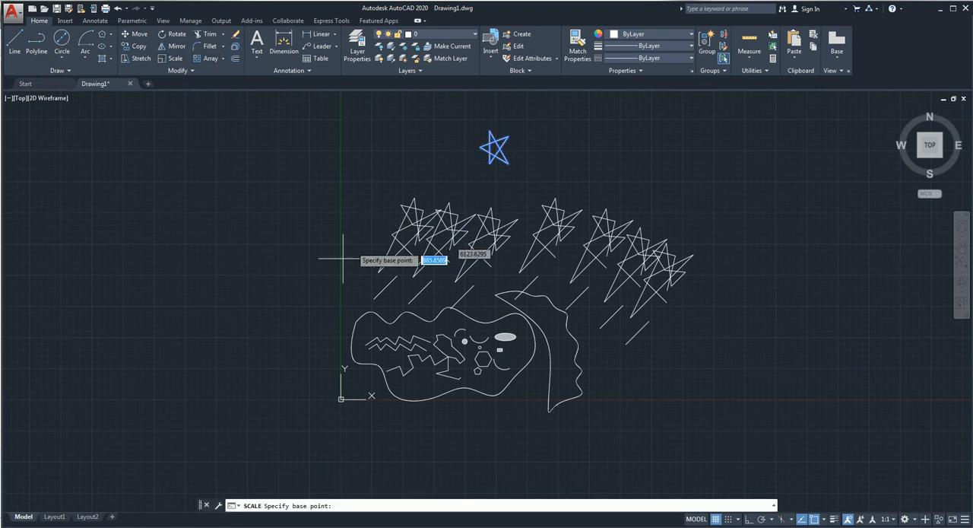
left_click(509, 163)
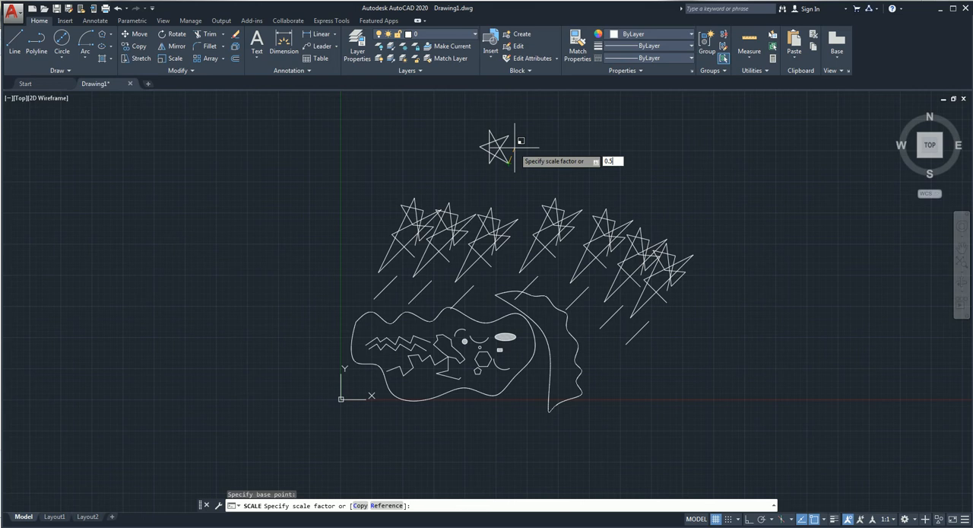
key("Return")
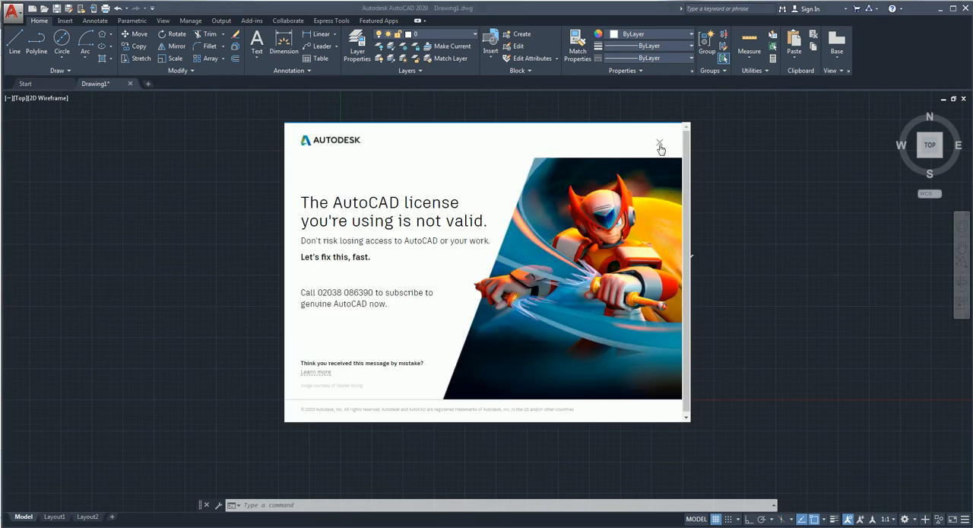
left_click(660, 144)
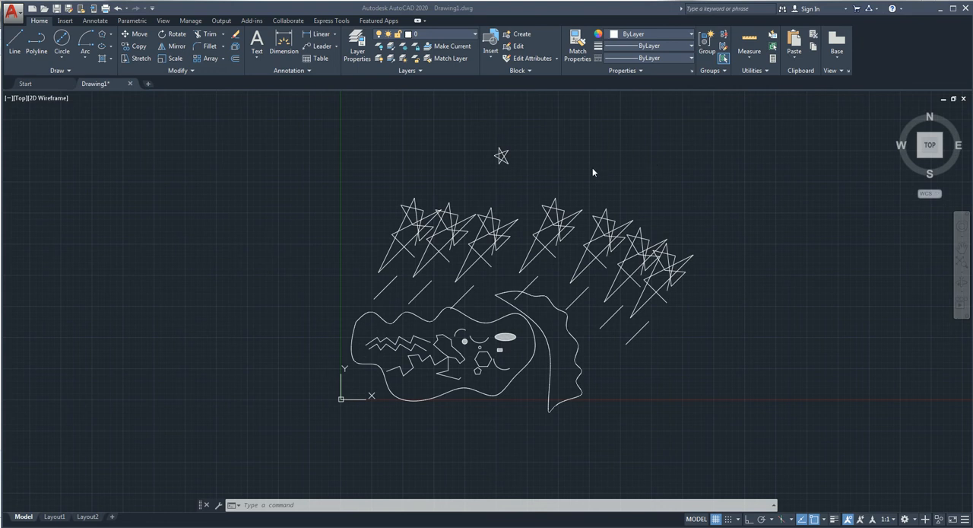
Step: Trim several crossing line segments in the right-hand star figures of the row, using all objects as cutting edges
key("ctrl+a")
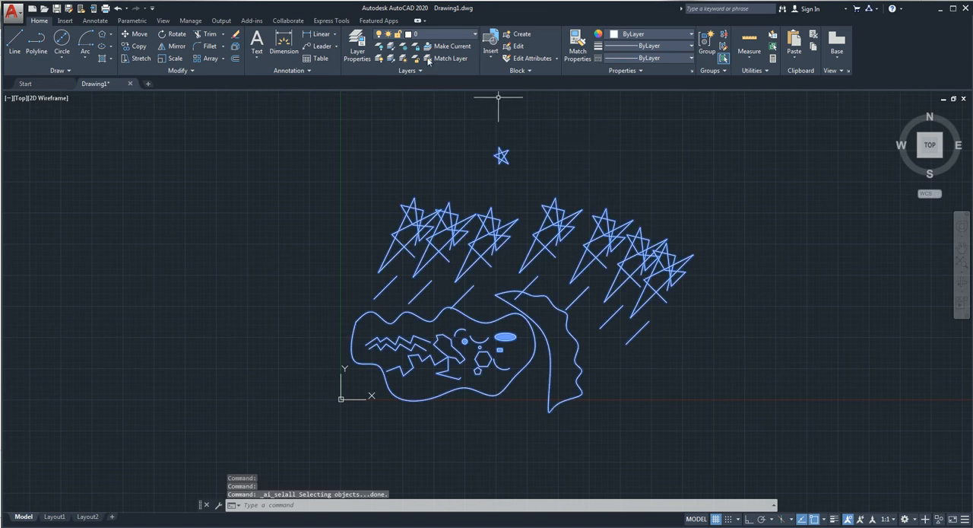
left_click(207, 38)
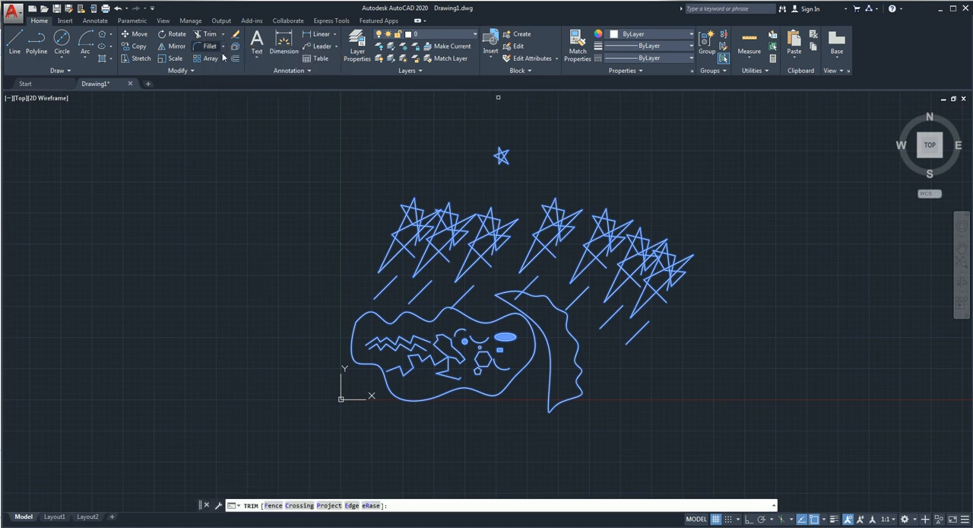
scroll(648, 312, "up", 2)
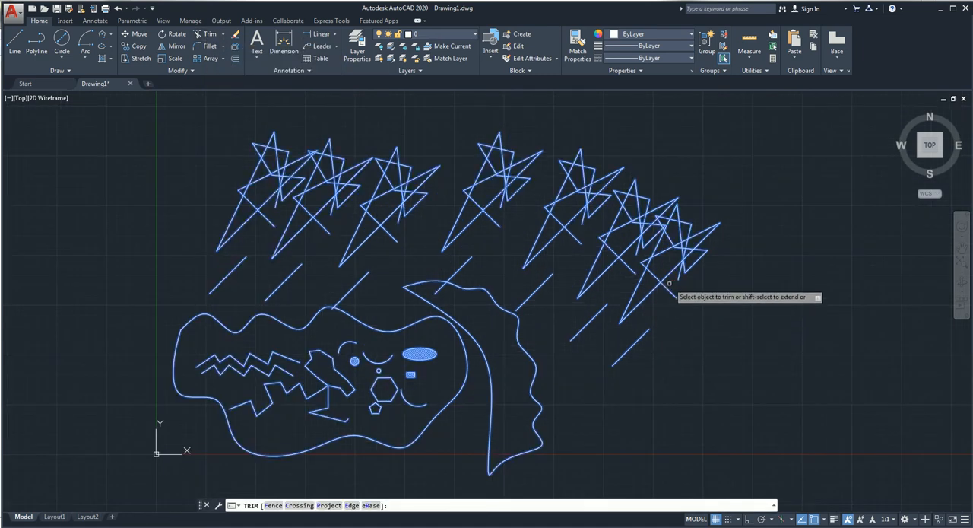
left_click(668, 274)
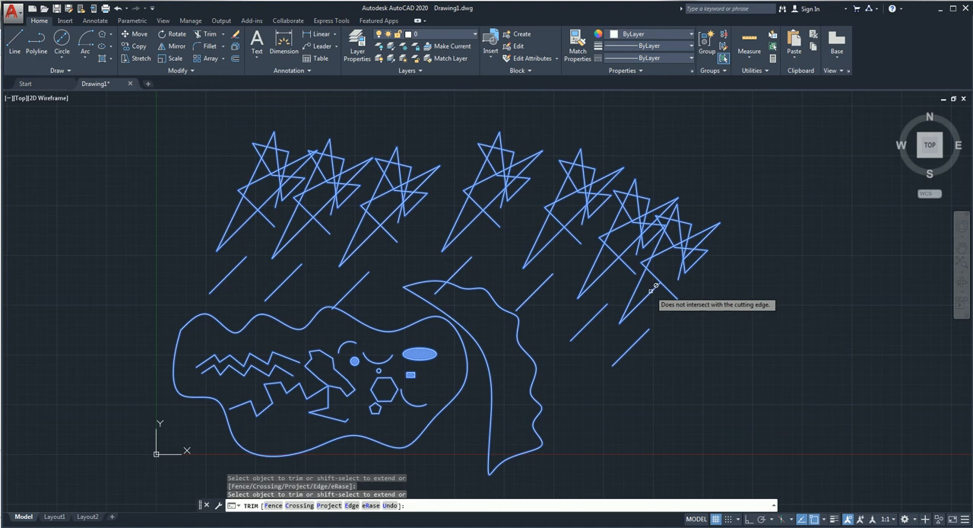
left_click(652, 273)
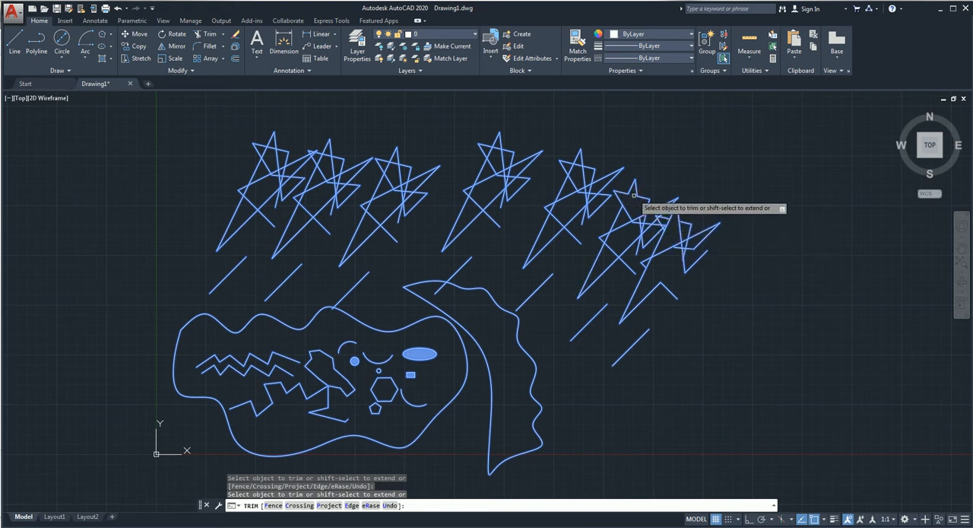
left_click(674, 286)
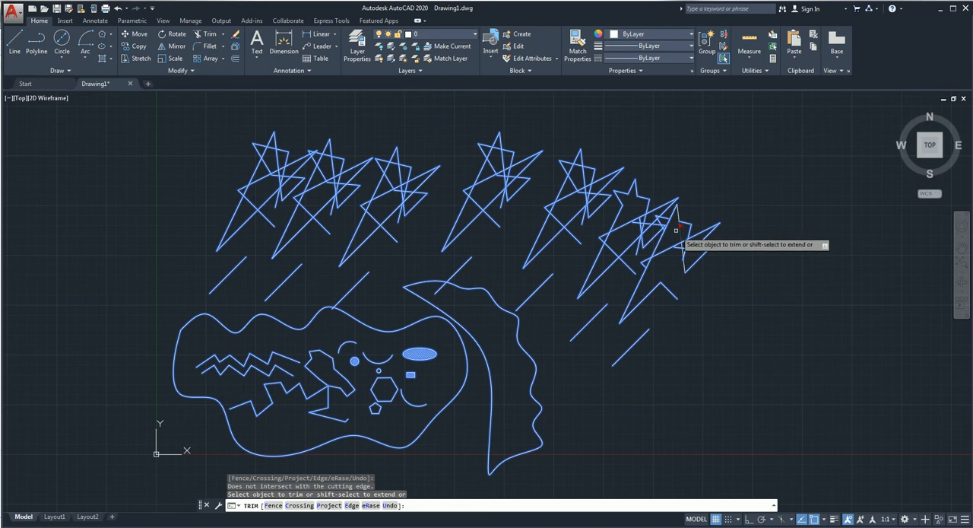
left_click(621, 224)
left_click(619, 212)
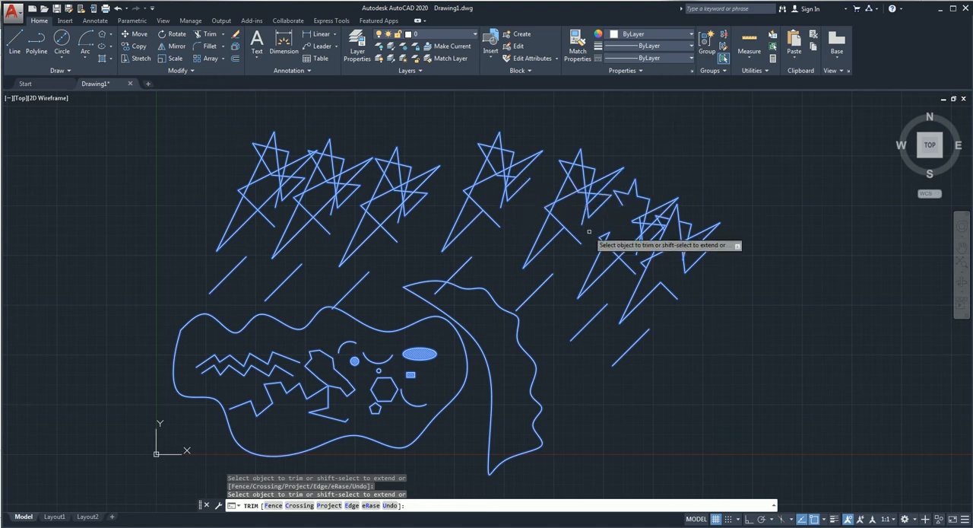
key("Return")
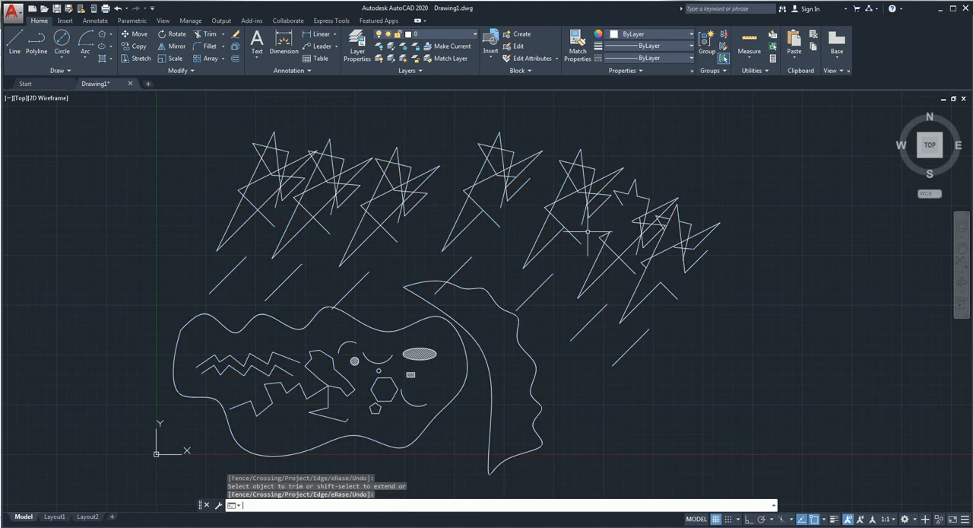
left_click(223, 35)
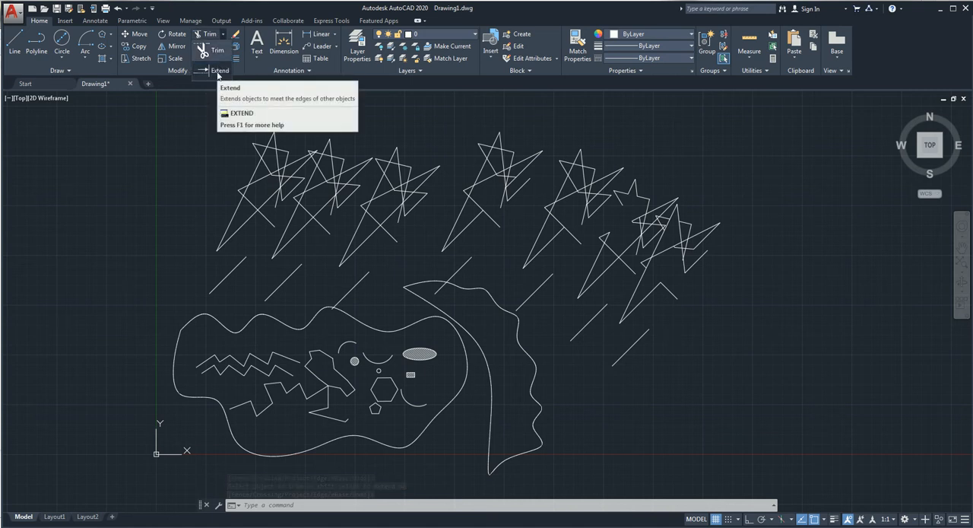
left_click(218, 71)
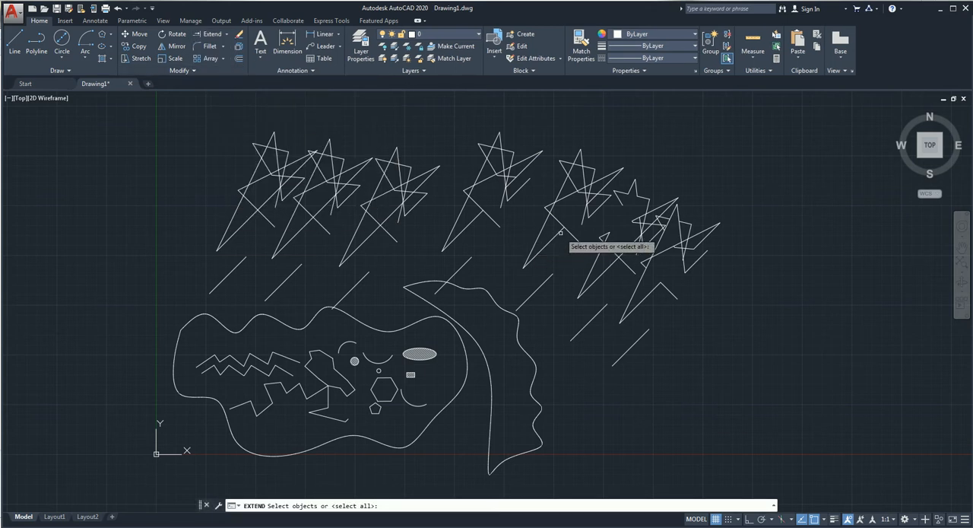
left_click(584, 218)
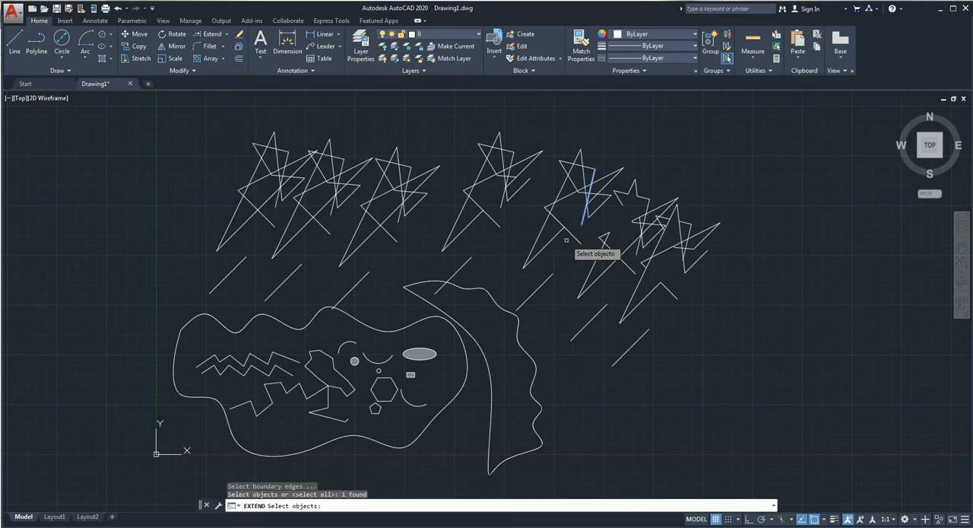
key("Escape")
key("Escape")
Step: Extend several lines in and below the right-hand star figures to the nearest objects, using all objects as boundary edges
key("ctrl+a")
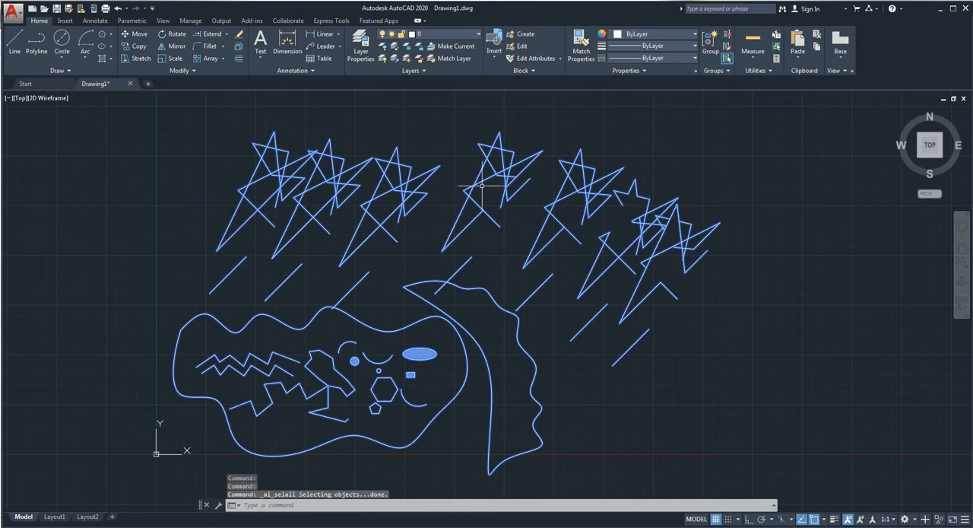
left_click(213, 34)
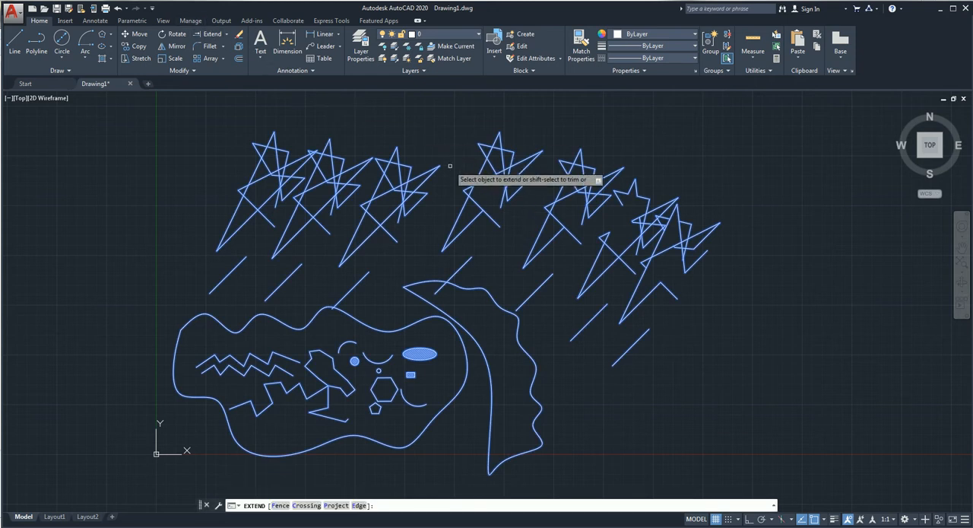
left_click(582, 220)
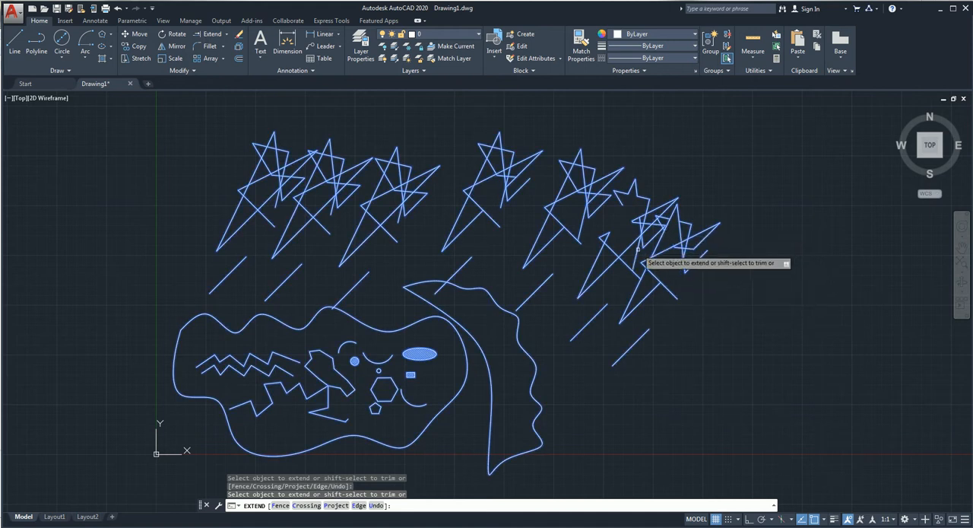
left_click(600, 312)
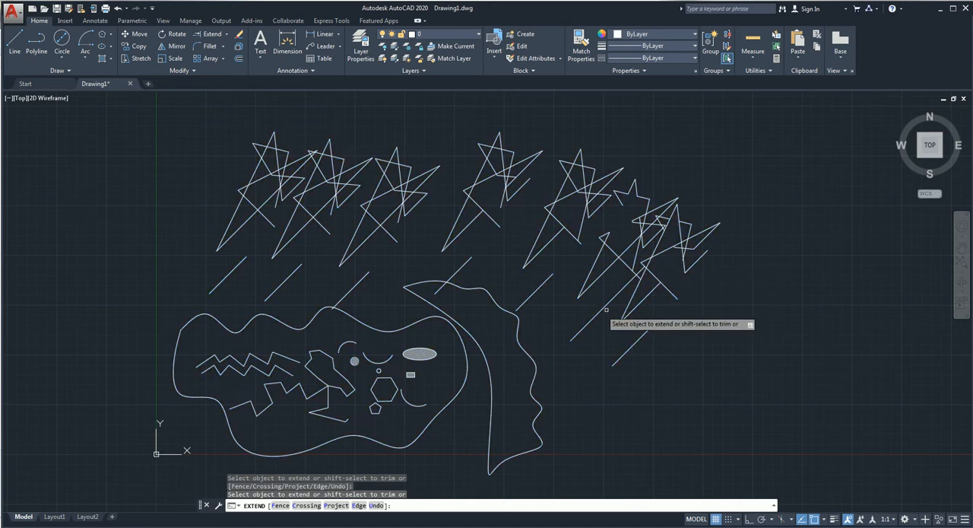
left_click(540, 250)
left_click(494, 221)
left_click(462, 262)
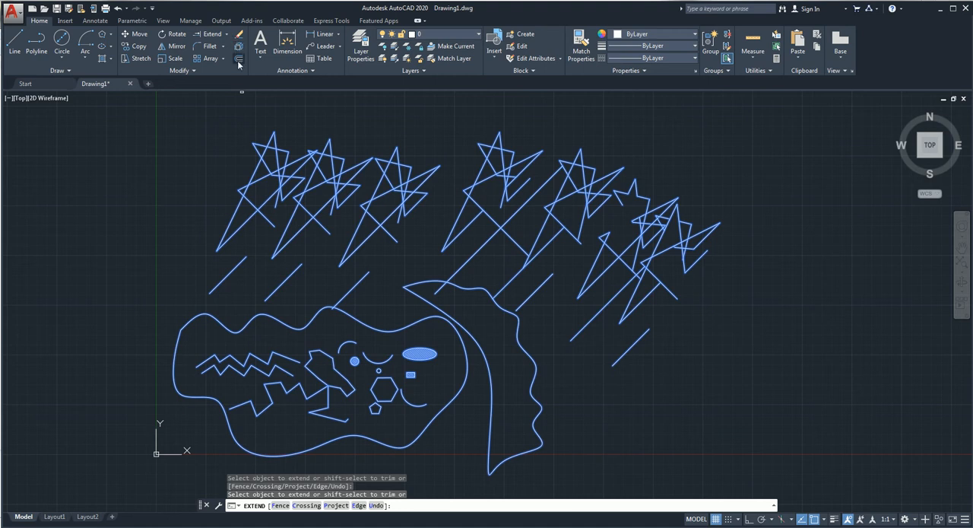
key("Escape")
Step: Erase the crossing-selected slanted lines below the two rightmost star figures, plus the remaining lines around the rightmost star
left_click(679, 316)
left_click(564, 392)
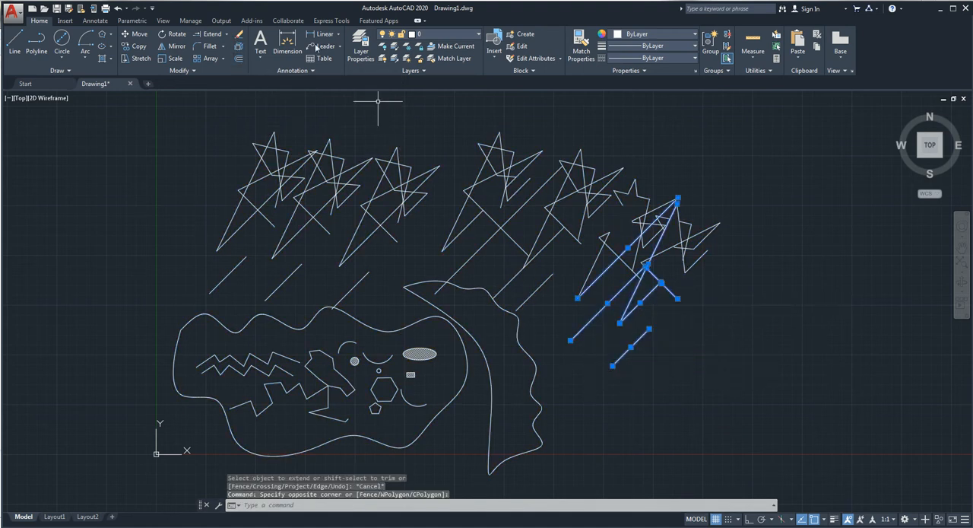
left_click(239, 35)
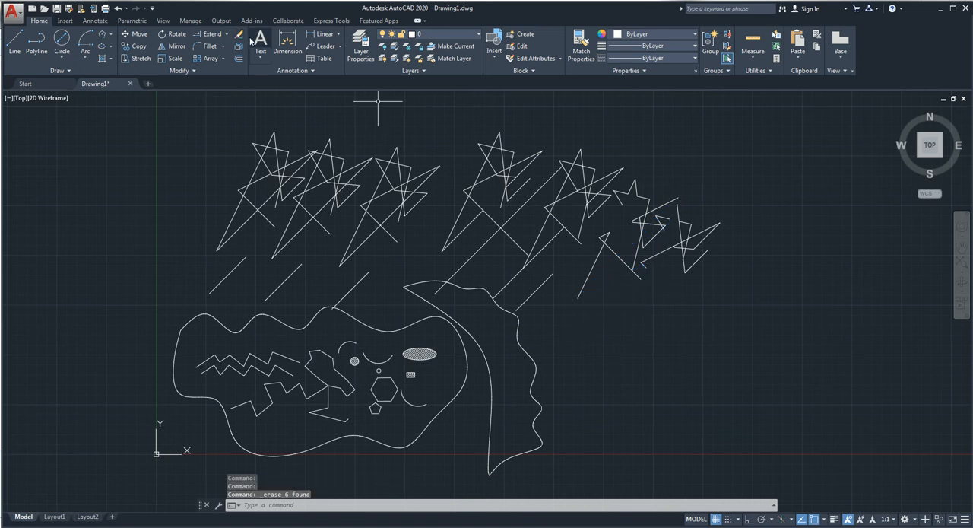
left_click(758, 204)
left_click(675, 282)
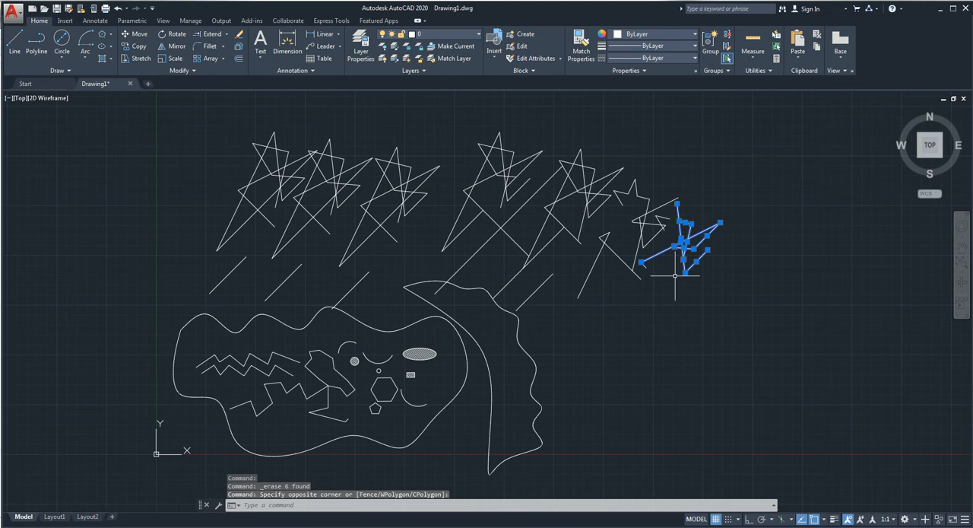
key("Delete")
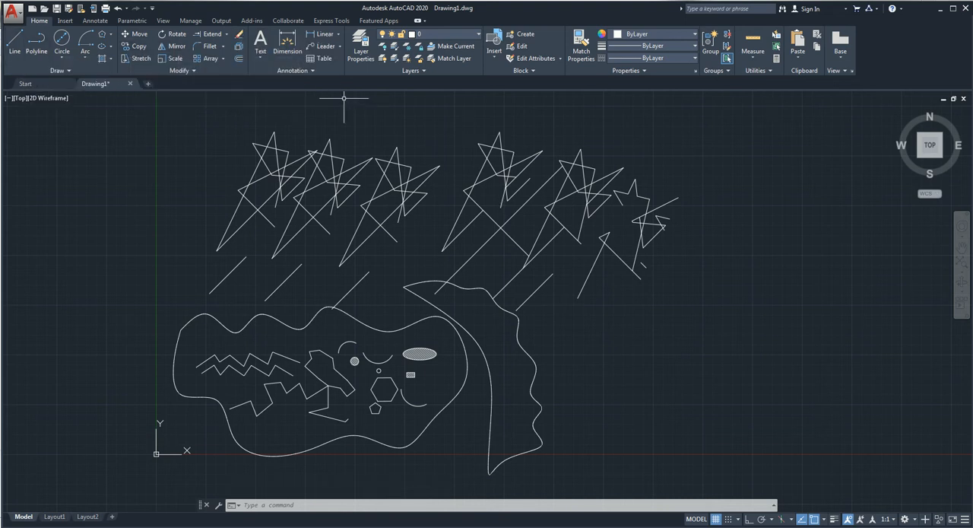
Step: Draw a nearly vertical line about 1583 units long just to the right of the small star above the figures
middle_click_drag(419, 99, 324, 204)
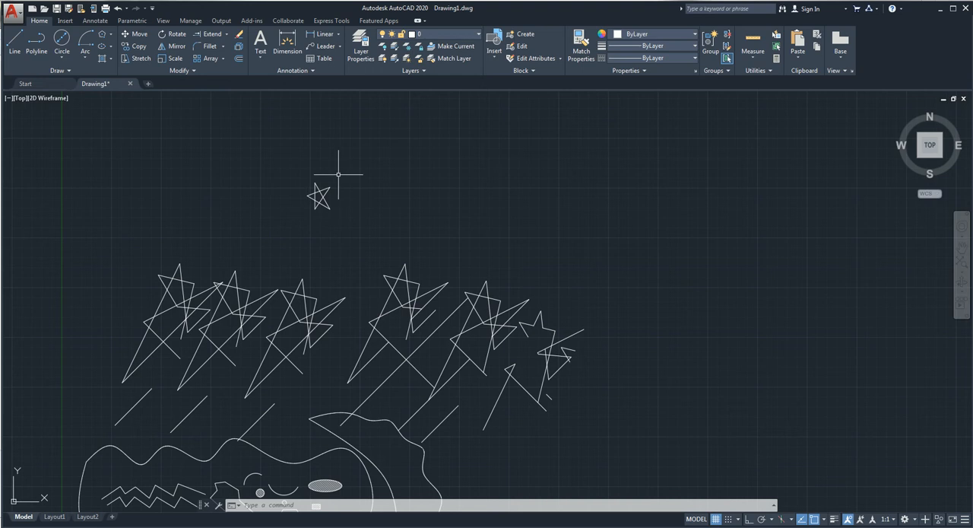
left_click(14, 42)
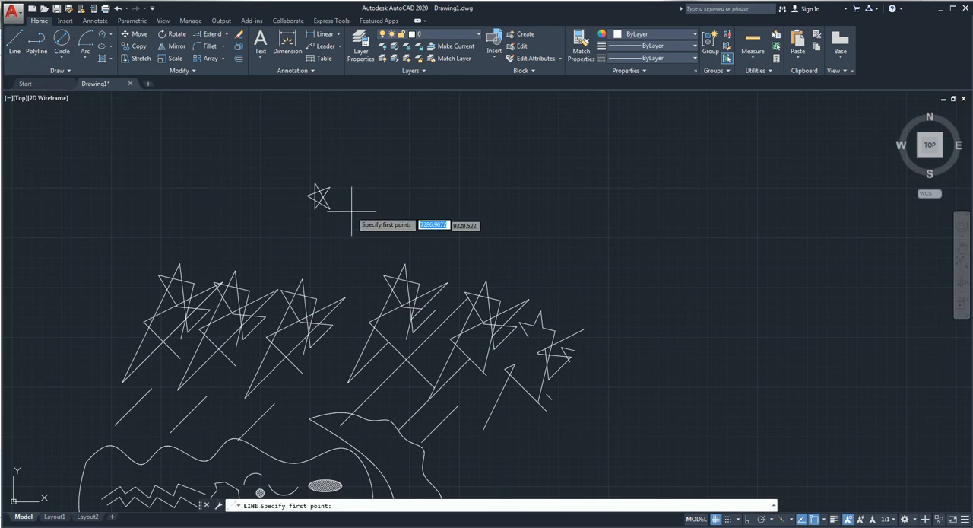
left_click(320, 188)
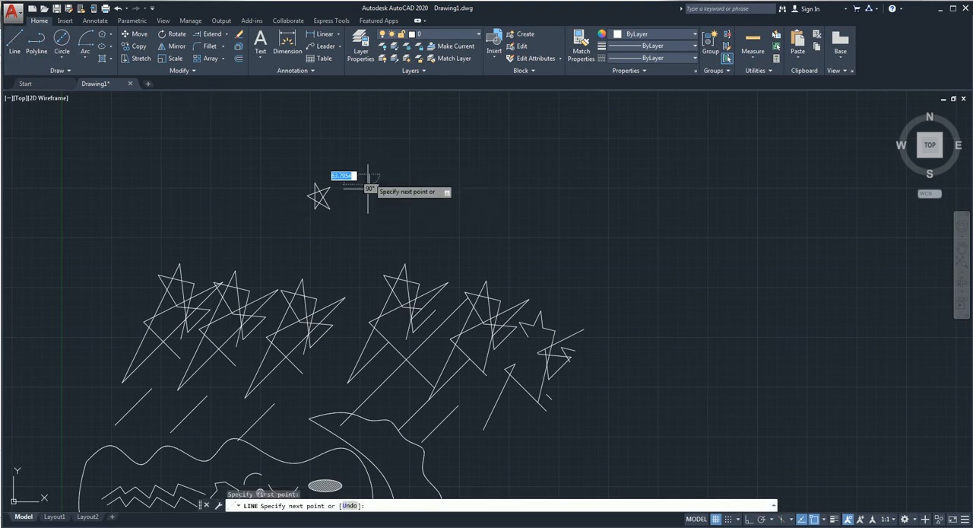
left_click(370, 237)
key("Return")
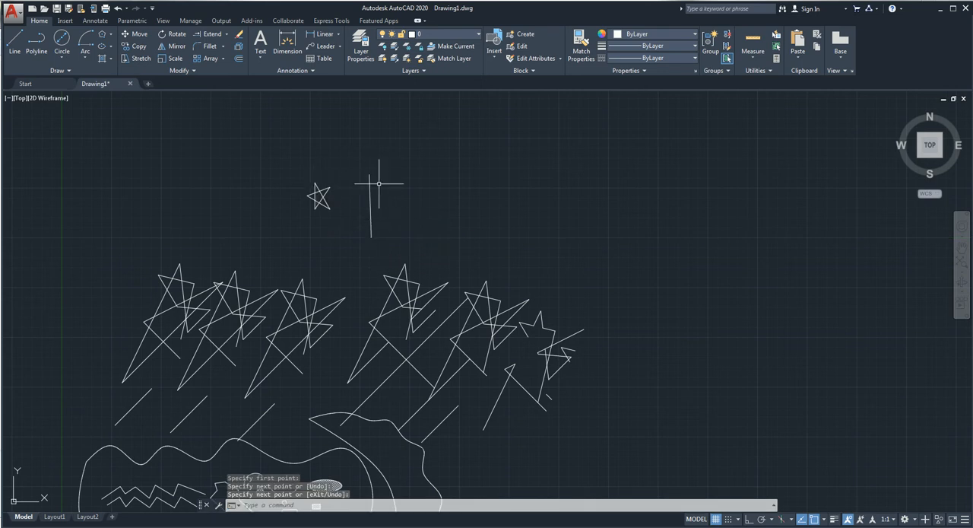
Step: Mirror the small star across the nearly vertical line, using its two endpoints as the mirror axis and keeping the source star
left_click(341, 172)
left_click(295, 229)
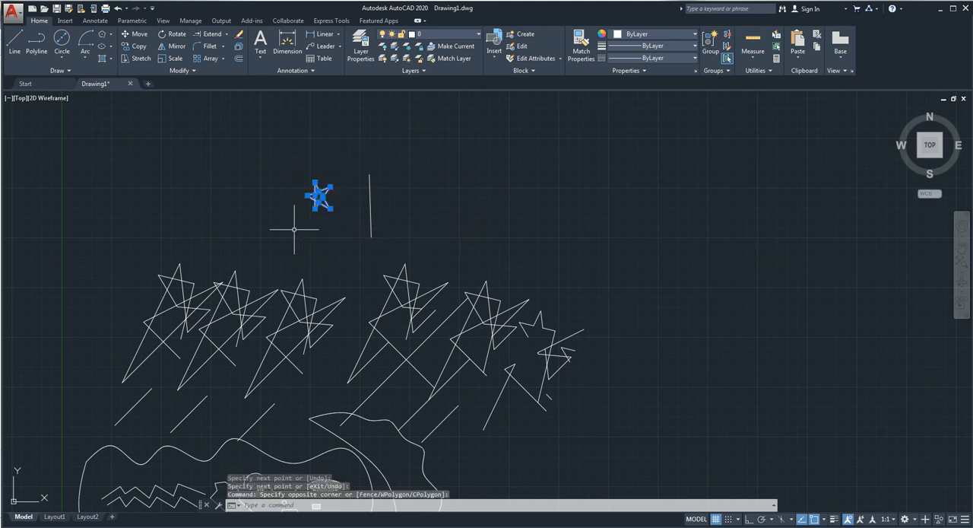
left_click(174, 48)
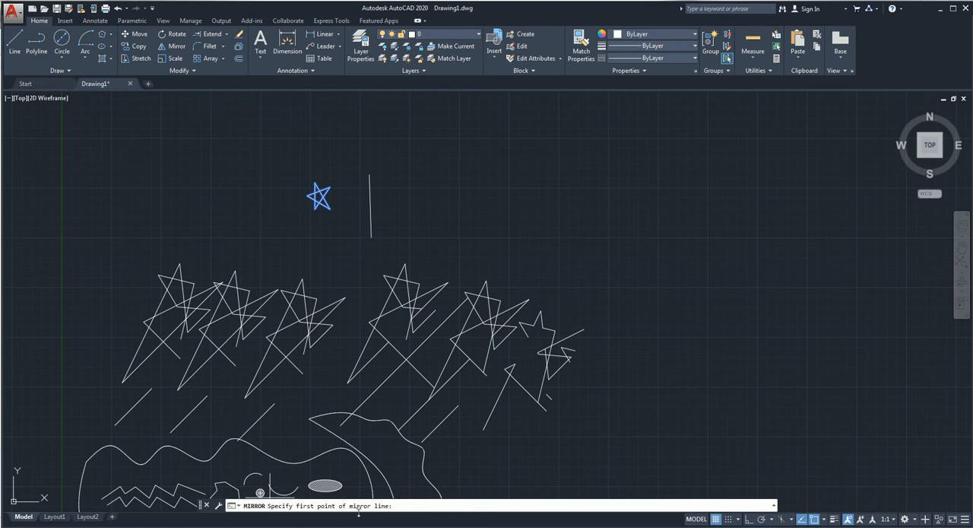
left_click(370, 174)
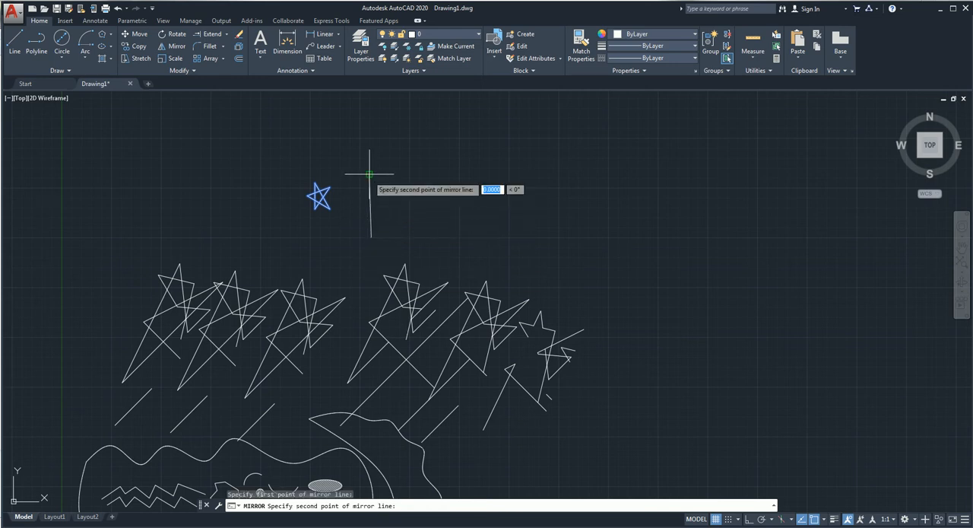
left_click(371, 237)
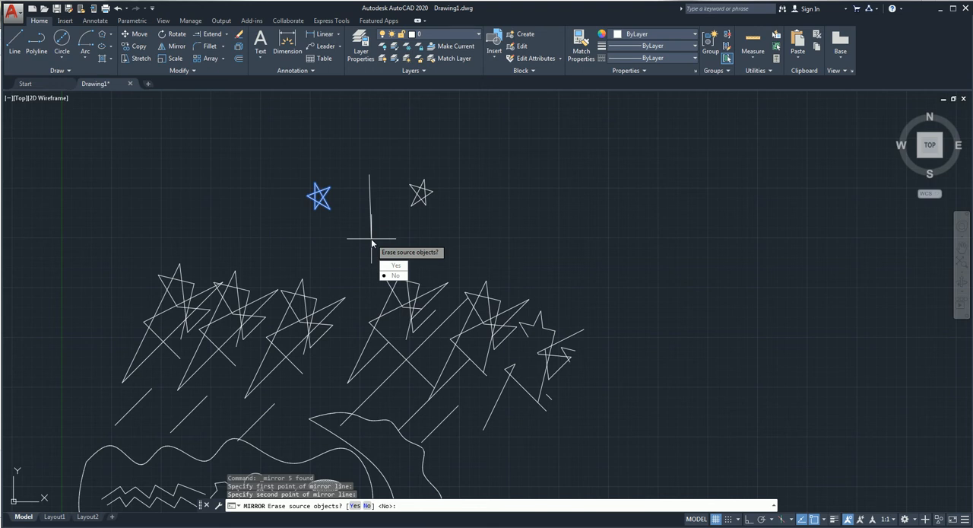
key("Return")
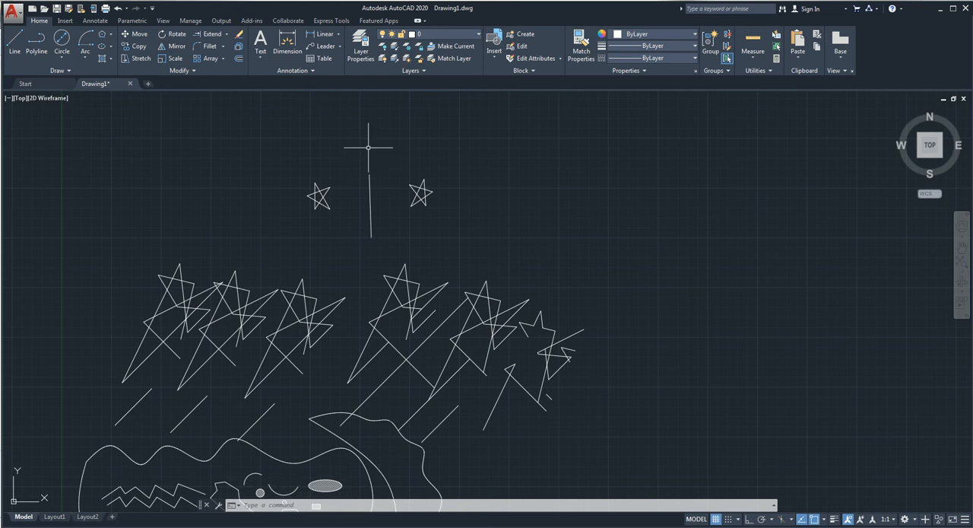
Step: Mirror the star right of the vertical line across a freely picked, nearly vertical axis farther right, keeping the source star
left_click(444, 163)
left_click(401, 234)
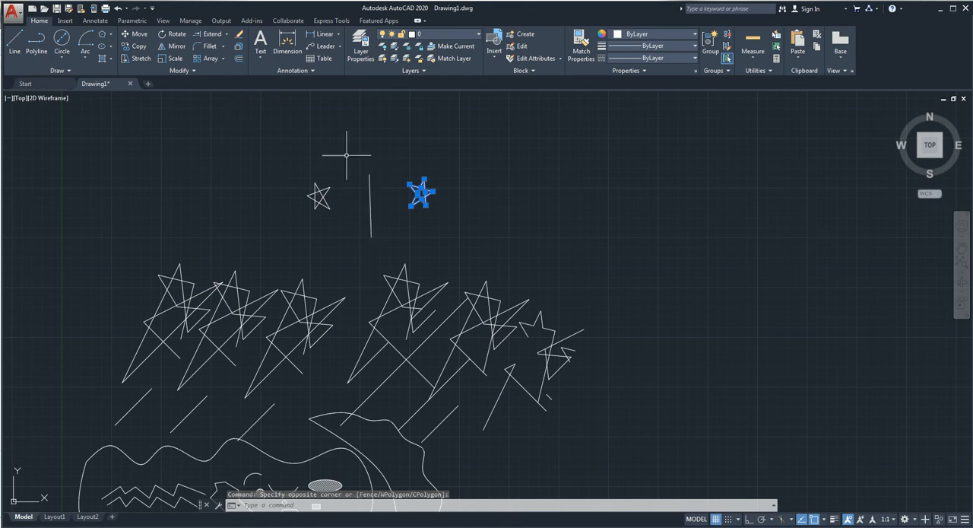
left_click(179, 50)
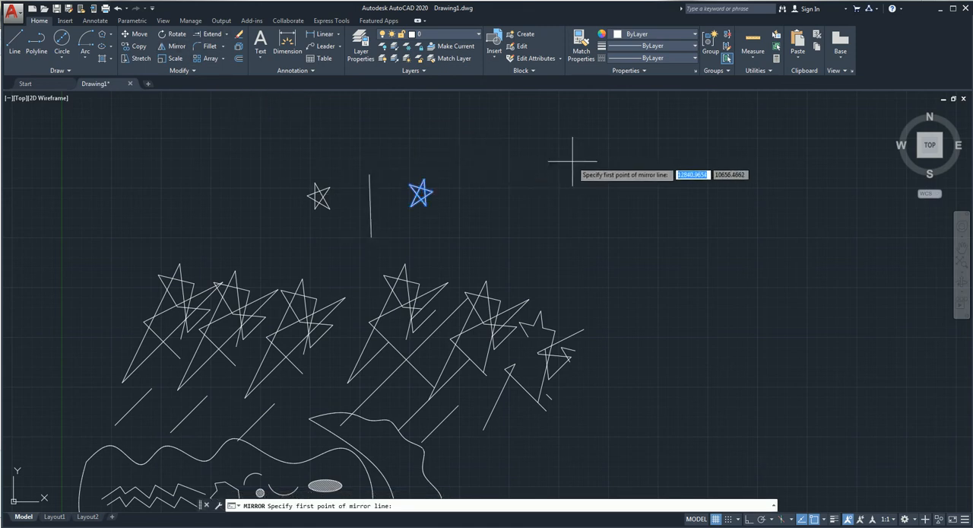
left_click(514, 150)
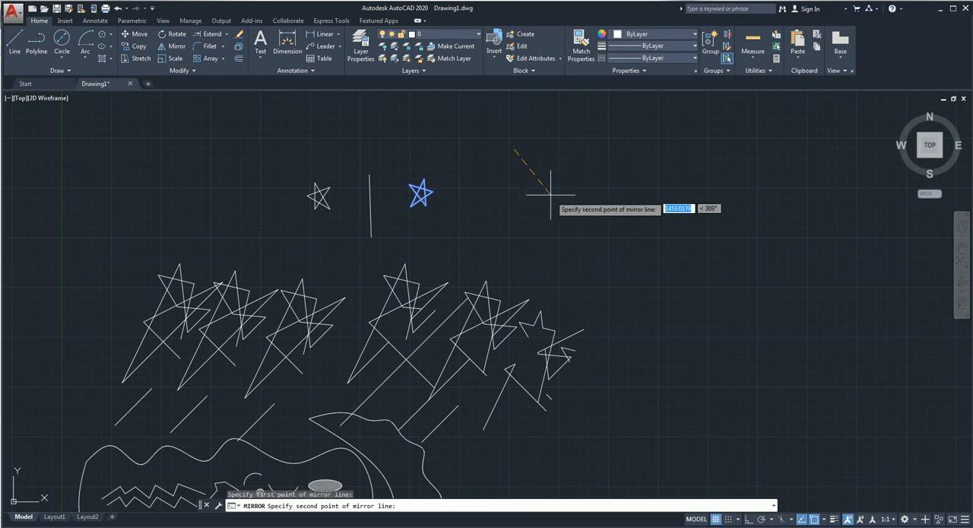
left_click(522, 275)
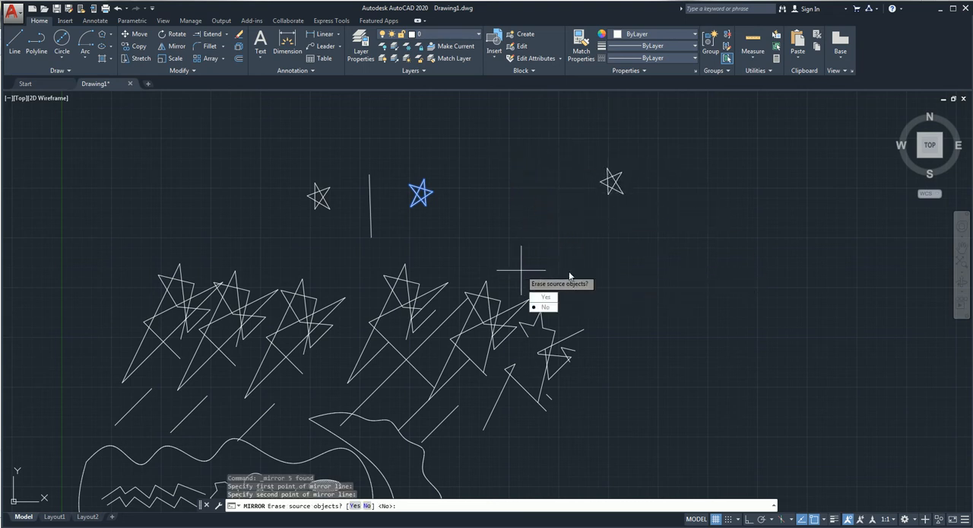
left_click(553, 308)
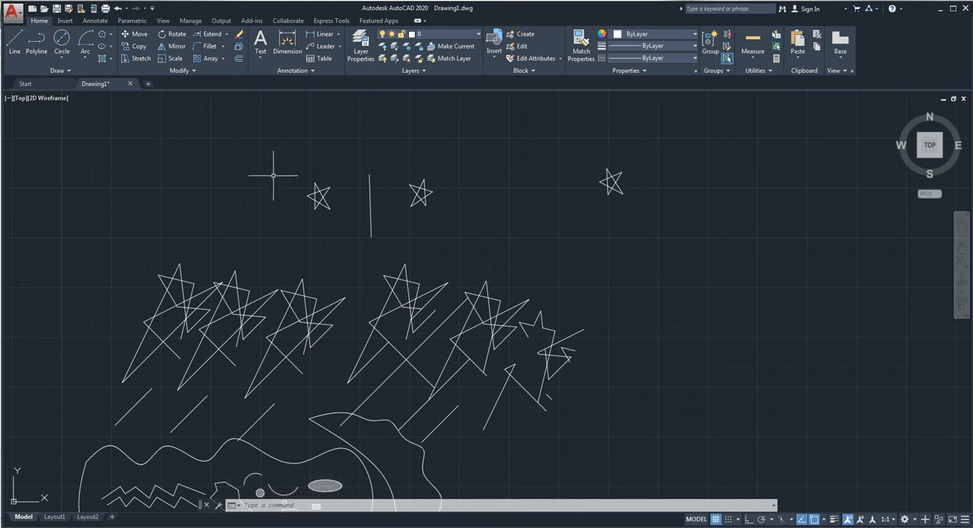
Step: Draw two connected lines right of the second small star, 100 units rising gently, then 200 units sloping down at about 33°
left_click(15, 42)
left_click(464, 180)
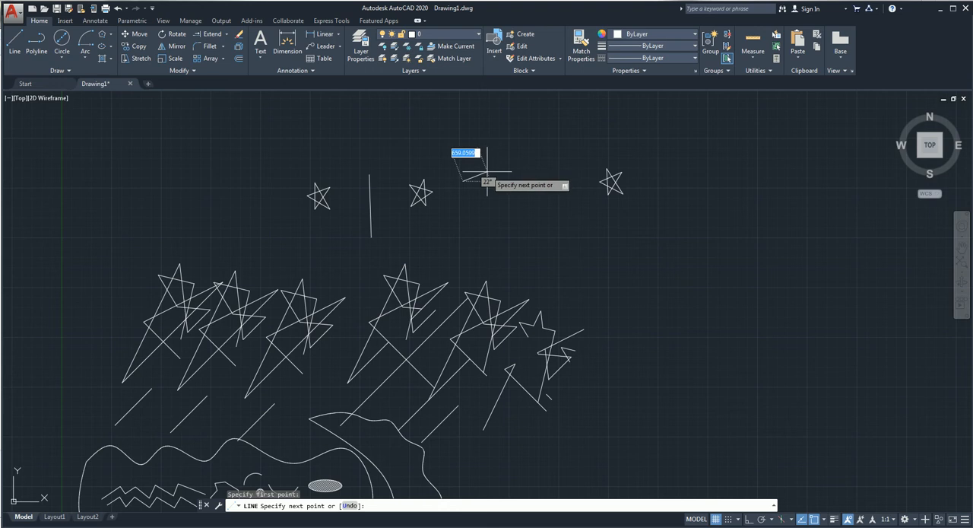
type("100")
key("Return")
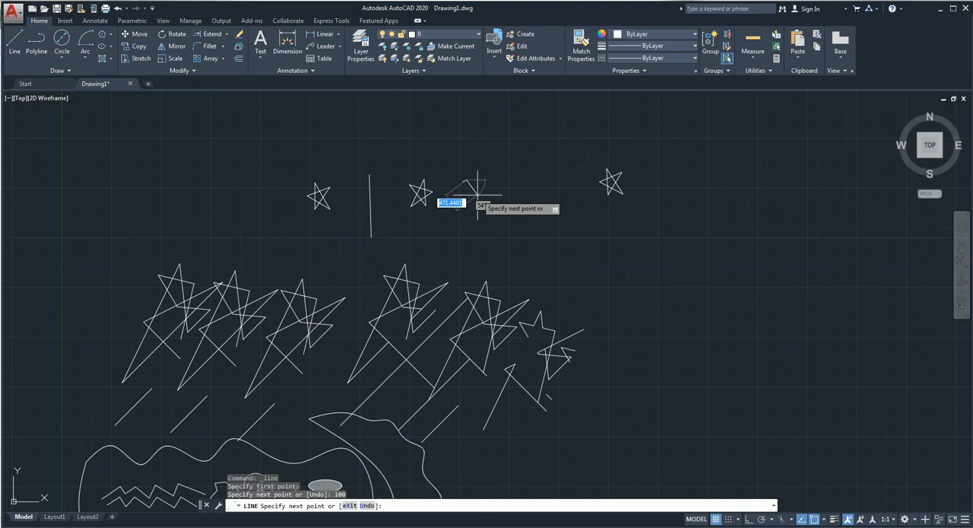
type("200")
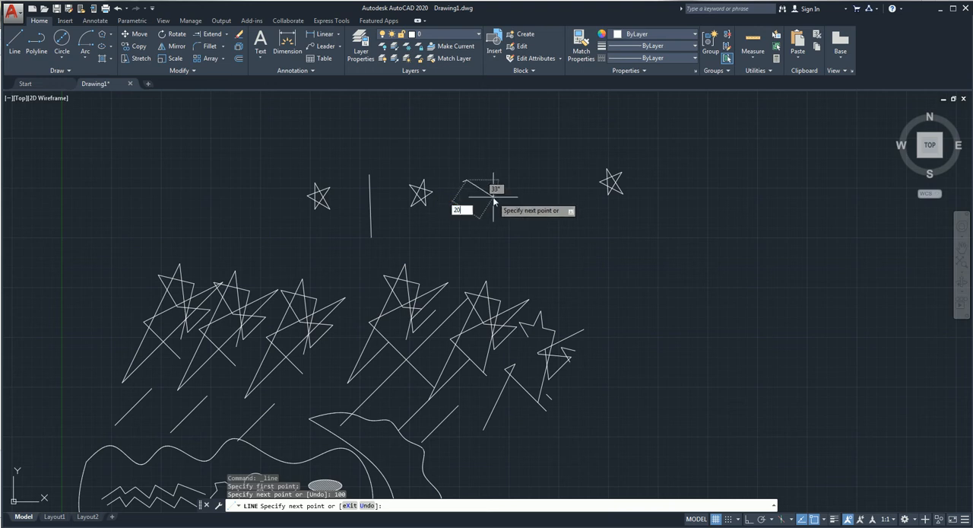
key("Return")
key("Return")
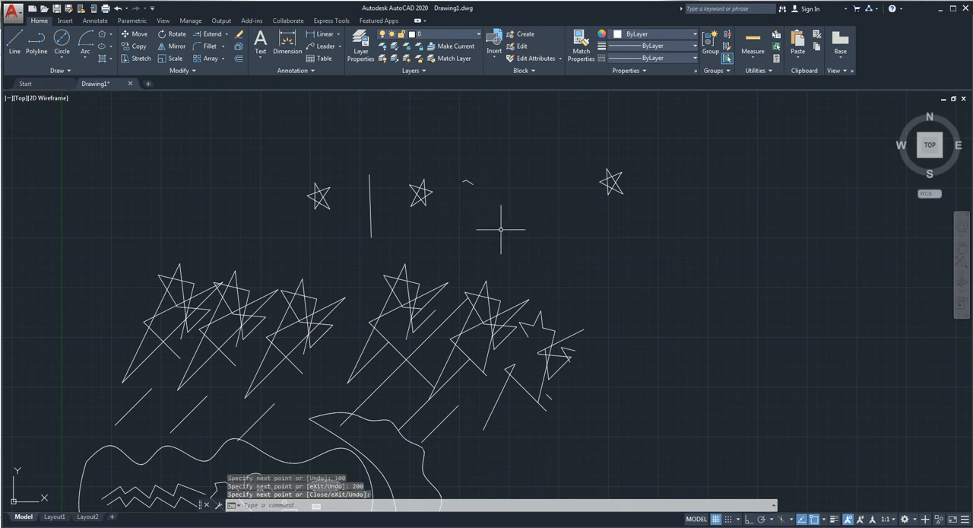
Step: Fillet the corner between the 100 and 200 unit lines with a radius of 30
scroll(462, 186, "up", 4)
scroll(470, 161, "up", 5)
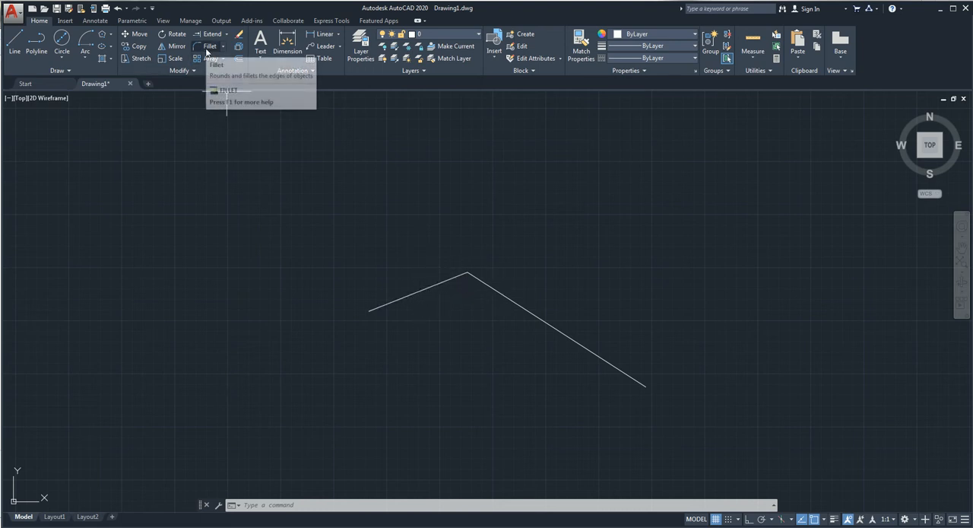
left_click(208, 48)
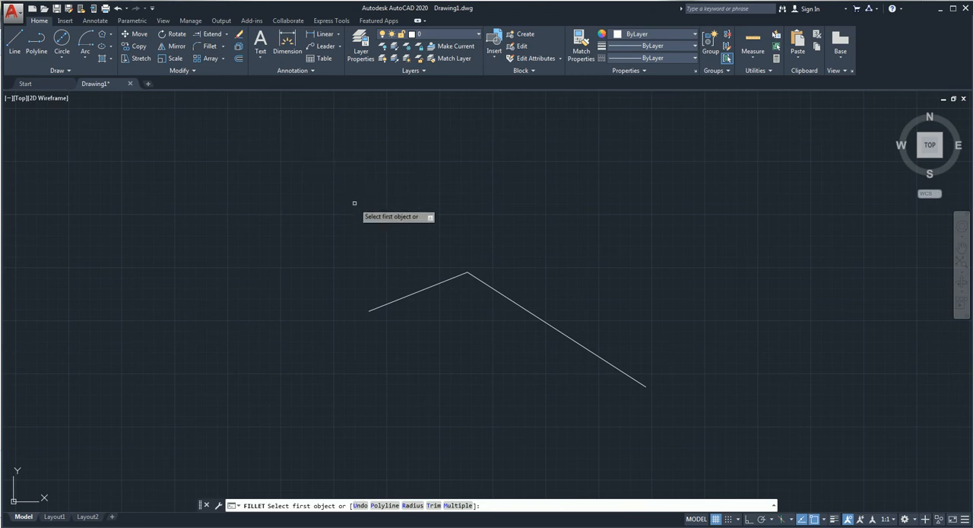
type("r")
key("Return")
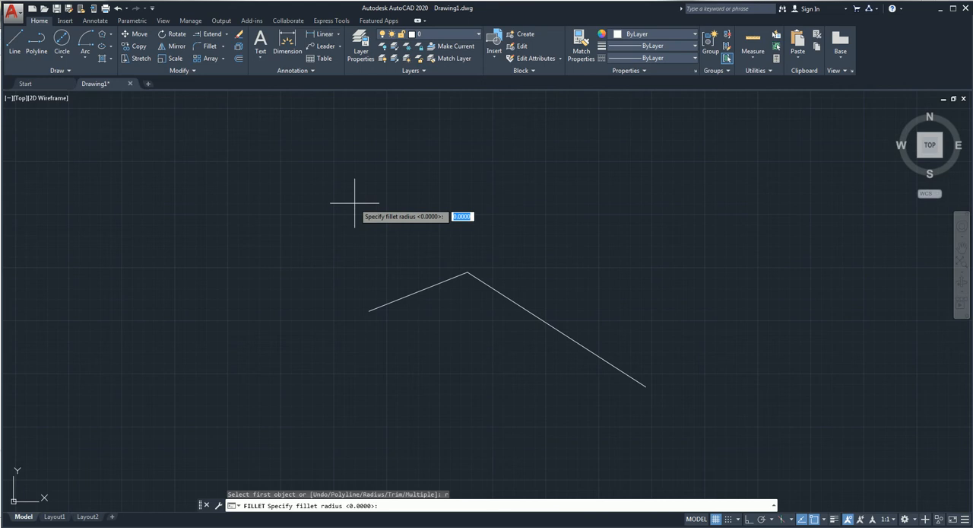
type("30")
key("Return")
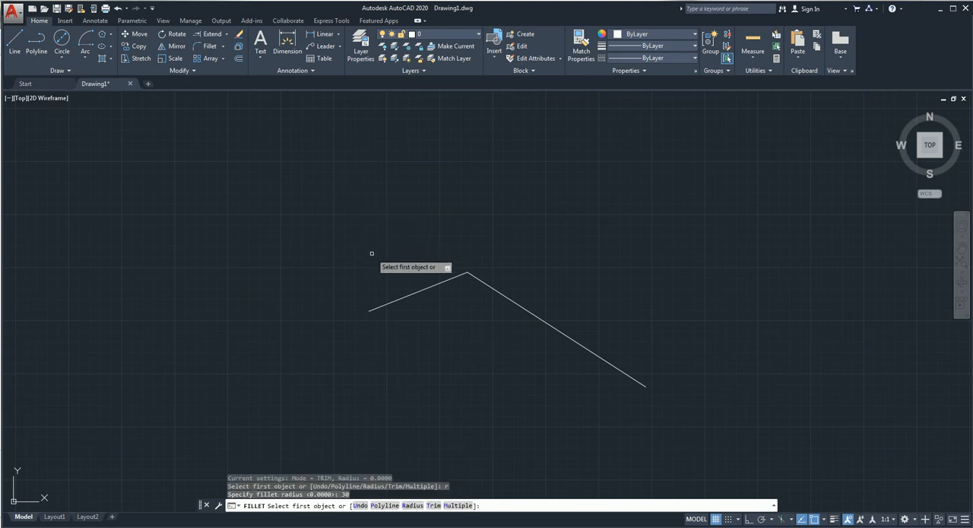
left_click(453, 279)
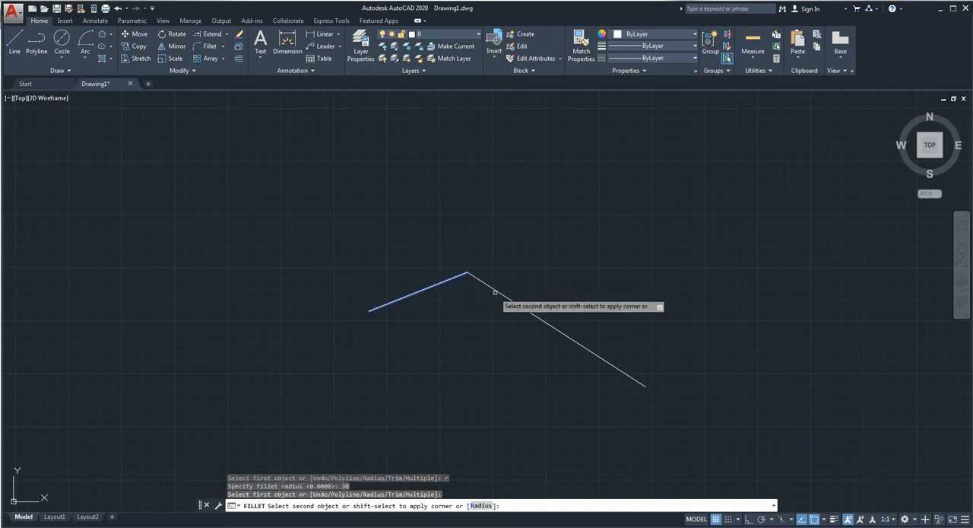
left_click(496, 292)
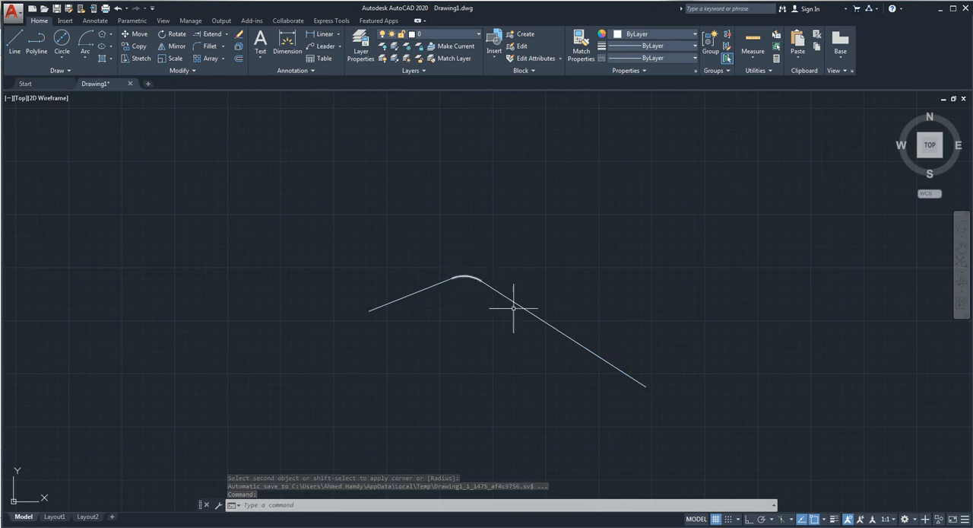
Step: Draw an open zigzag of four connected lines to the upper left of the filleted corner
left_click(18, 46)
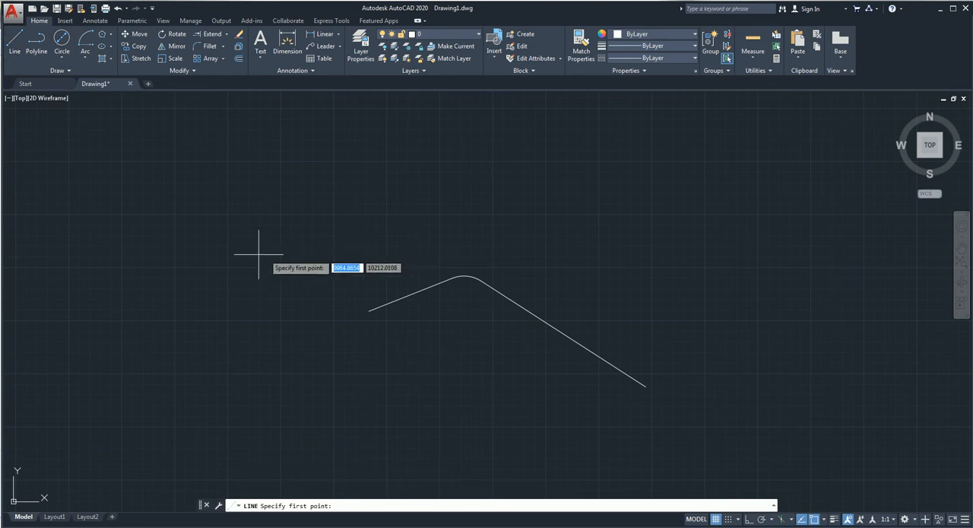
left_click(120, 277)
left_click(194, 218)
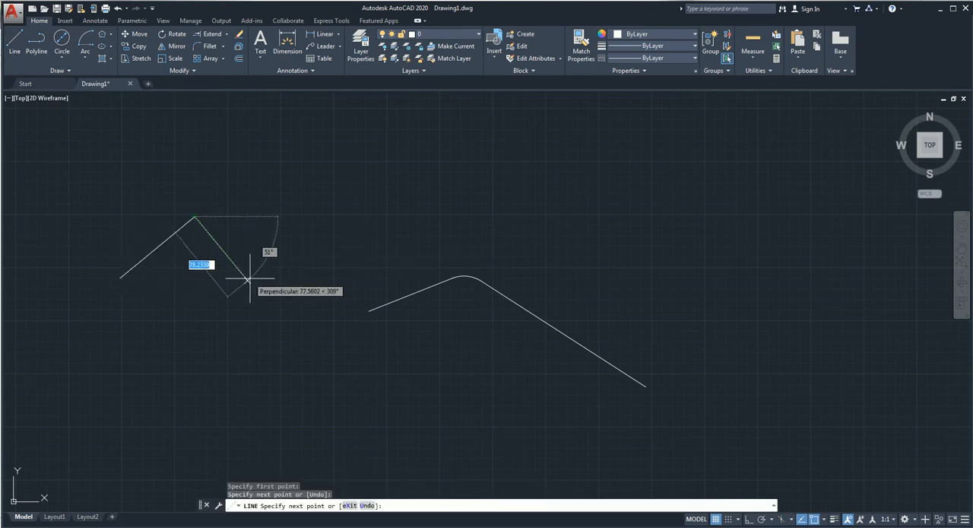
left_click(247, 279)
left_click(305, 198)
left_click(425, 221)
key("Return")
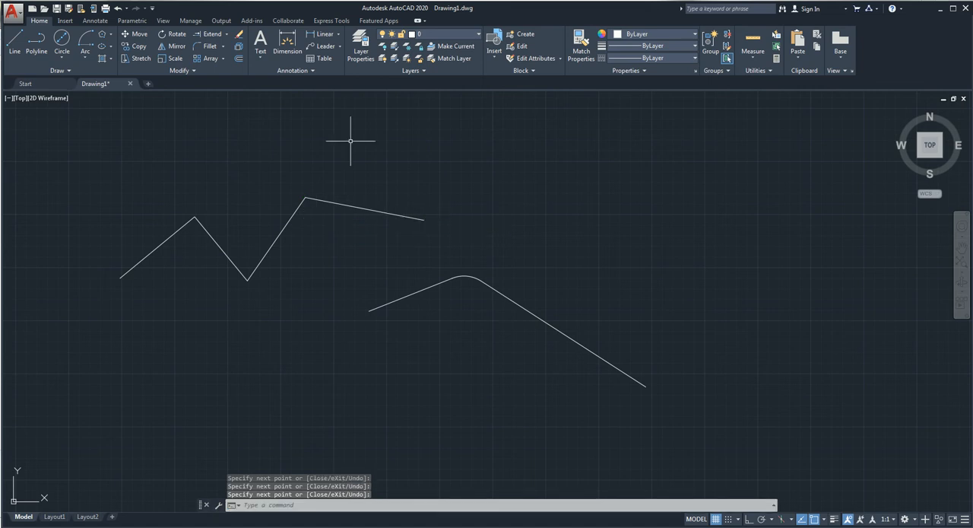
Step: Chamfer the zigzag's first peak with distances of 20 on the first line and 35 on the second line
left_click(223, 47)
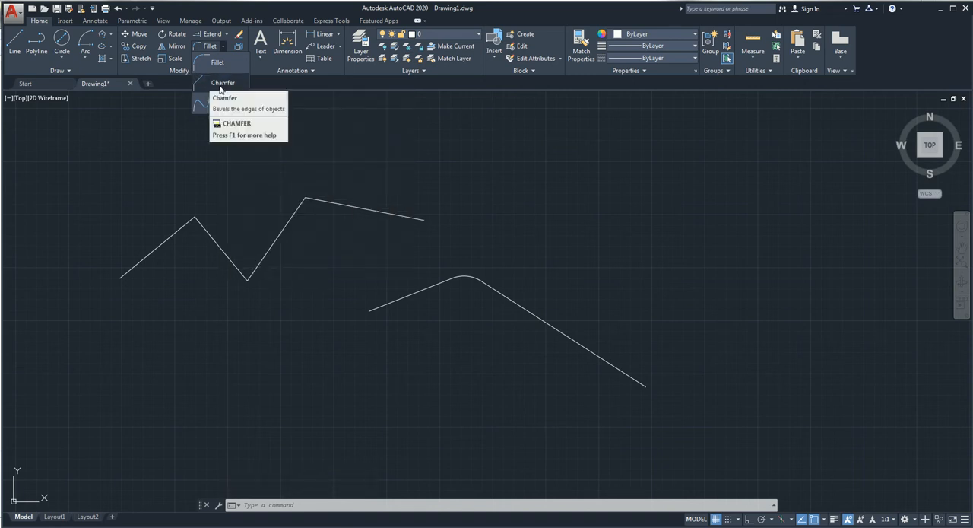
left_click(218, 82)
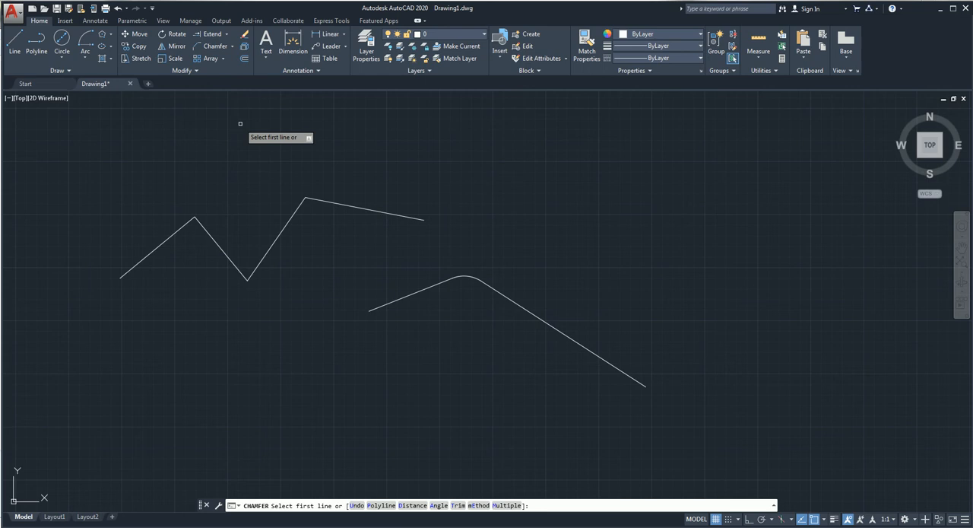
type("d")
key("Return")
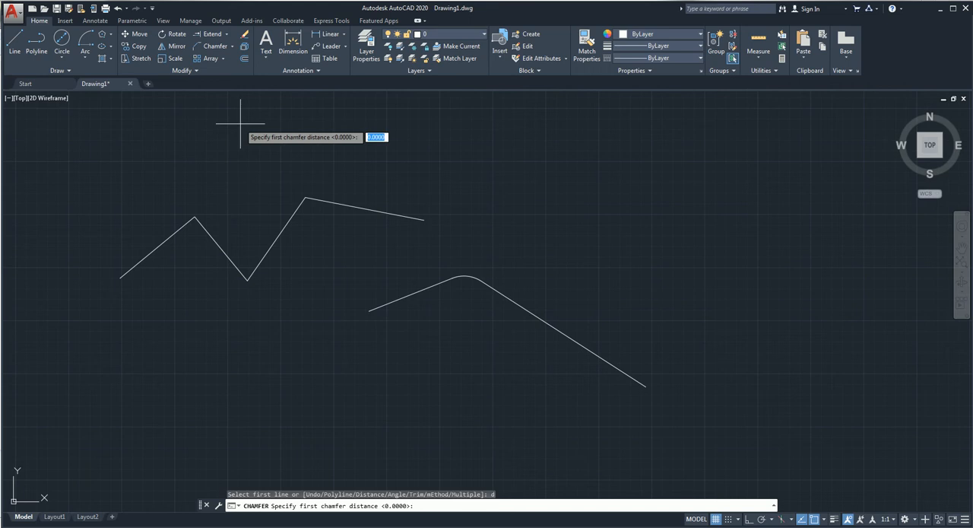
type("20")
key("Return")
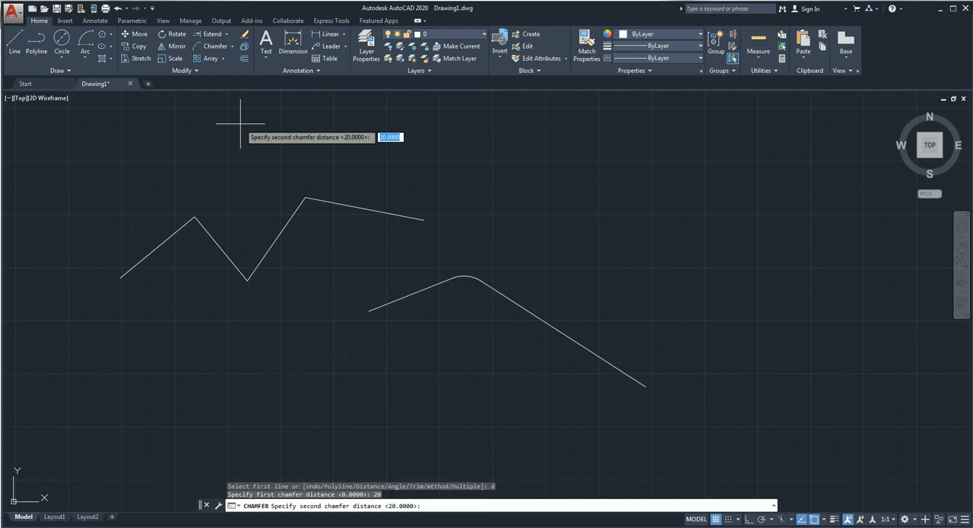
type("35")
key("Return")
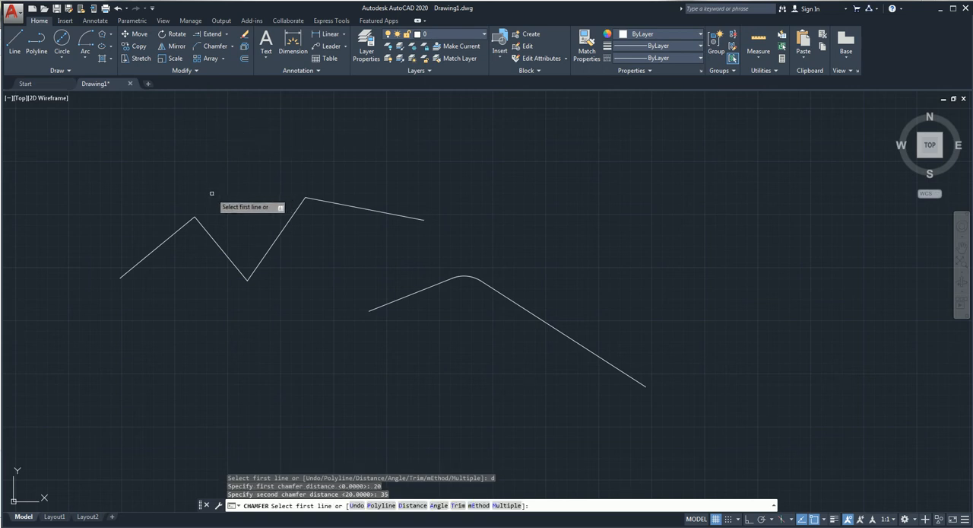
left_click(173, 235)
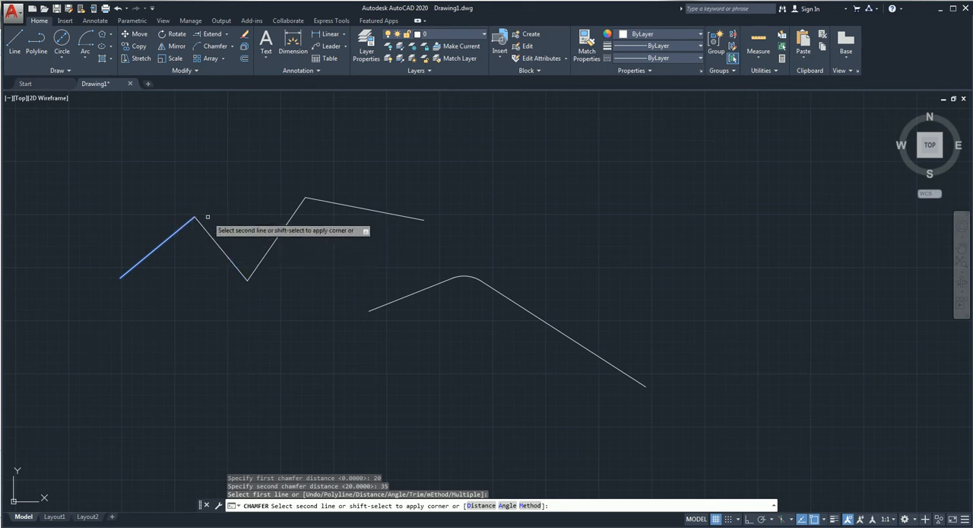
left_click(224, 252)
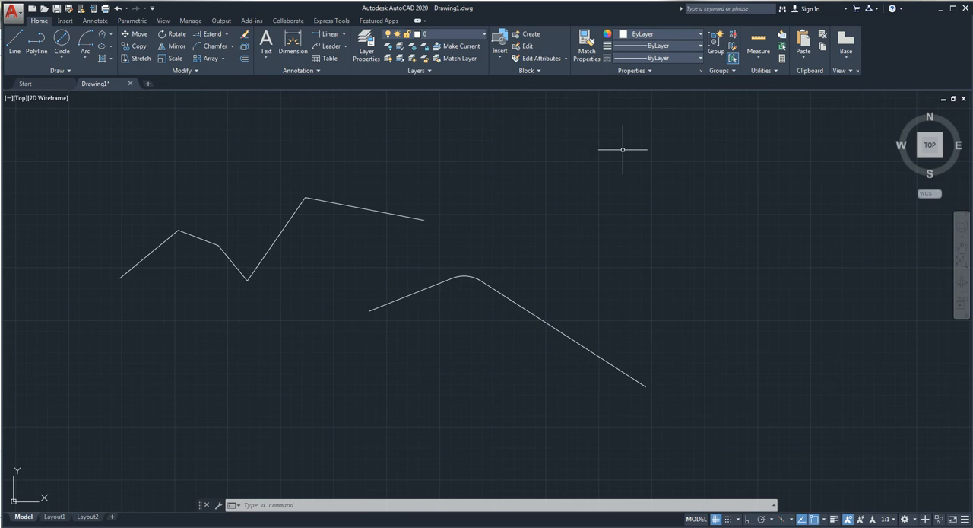
type("CHAMFER")
key("BackSpace")
key("BackSpace")
key("BackSpace")
key("BackSpace")
key("BackSpace")
key("BackSpace")
key("BackSpace")
type("LINE")
key("BackSpace")
key("BackSpace")
key("BackSpace")
key("BackSpace")
type("MIRROR")
key("BackSpace")
key("BackSpace")
key("BackSpace")
key("BackSpace")
key("BackSpace")
key("BackSpace")
type("AI_SELALL")
key("BackSpace")
key("BackSpace")
key("BackSpace")
key("BackSpace")
key("BackSpace")
key("BackSpace")
key("BackSpace")
key("BackSpace")
key("BackSpace")
type("CHAMFER")
key("Escape")
key("Up")
key("Escape")
Step: Chamfer the zigzag's remaining sharp peak by angle, using length 30 and 45° from the steep line as the first line
type("chamfer")
key("Return")
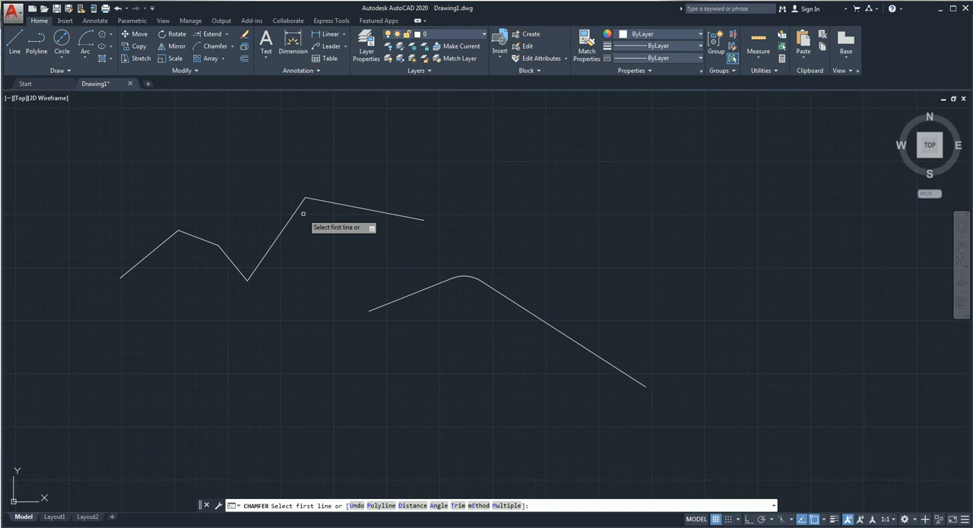
type("a")
key("Return")
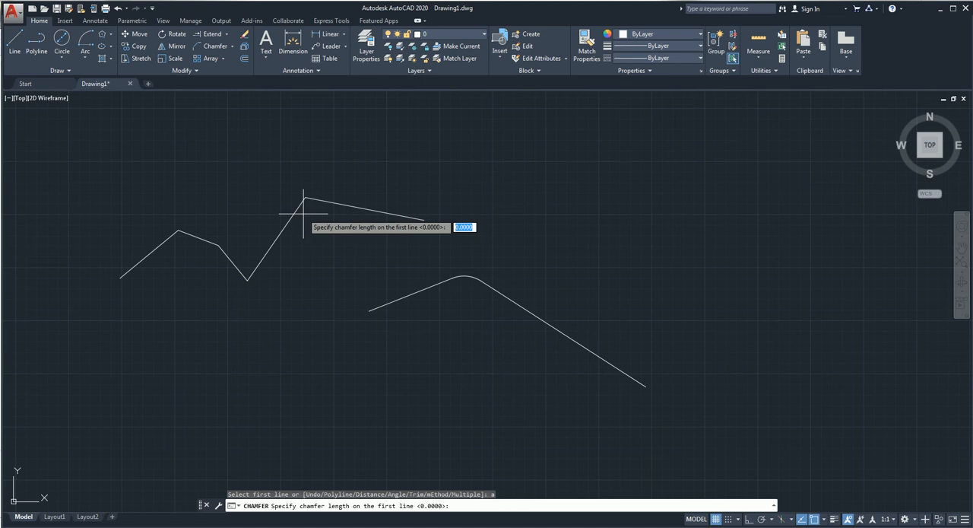
type("30")
key("Return")
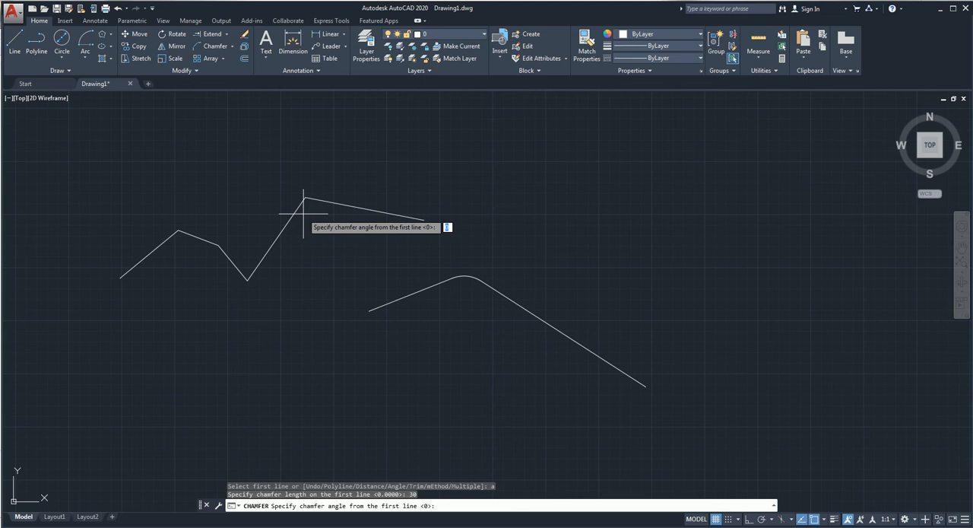
type("45")
key("Return")
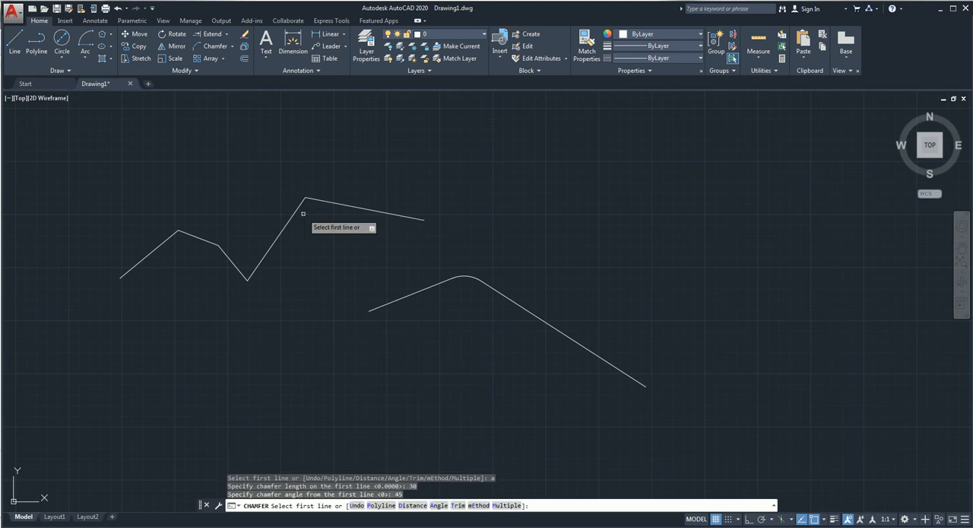
left_click(300, 206)
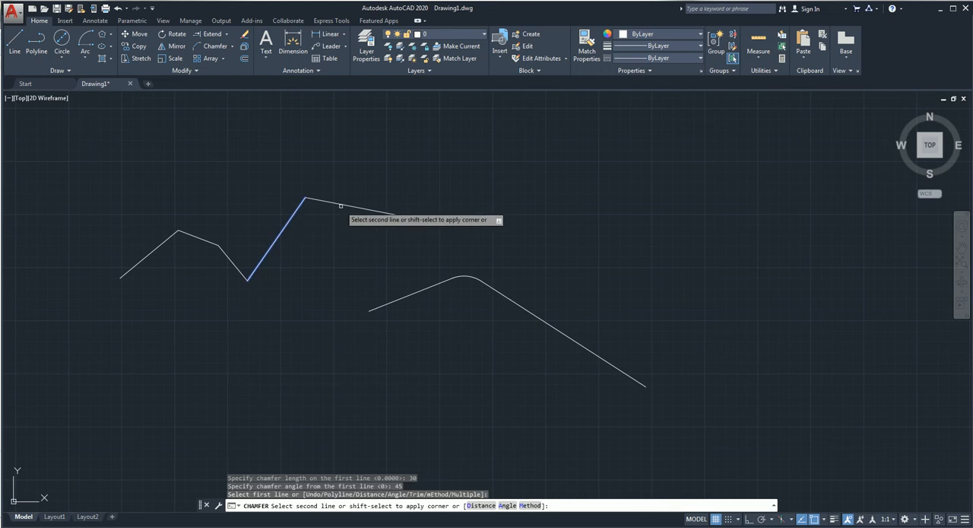
left_click(341, 206)
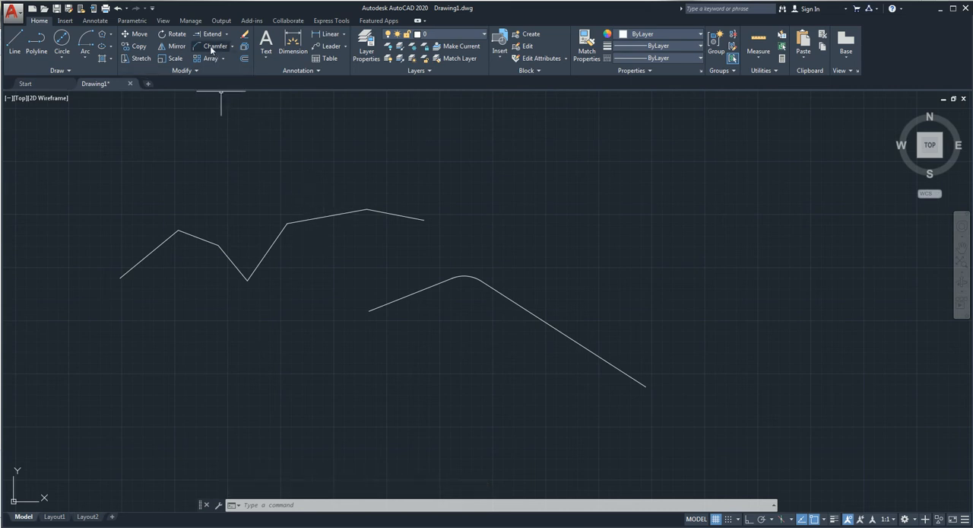
left_click(232, 47)
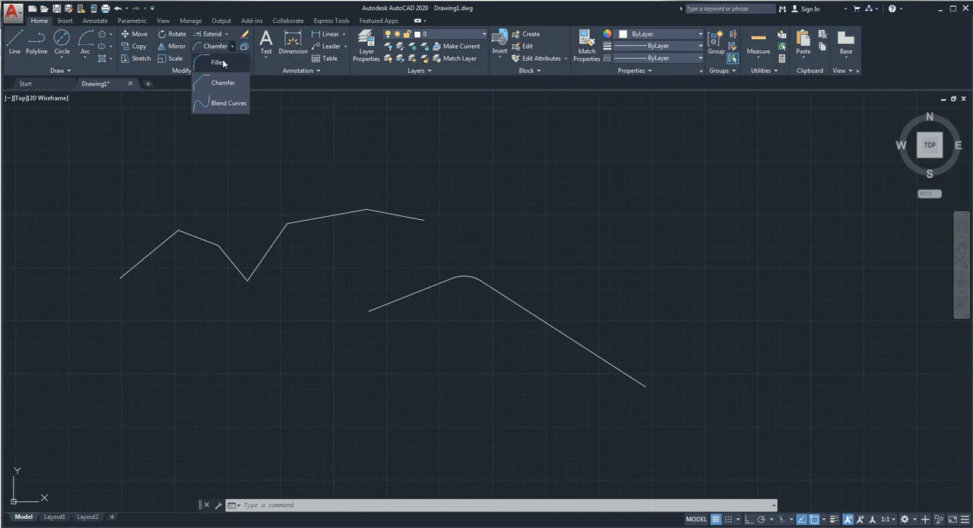
left_click(233, 45)
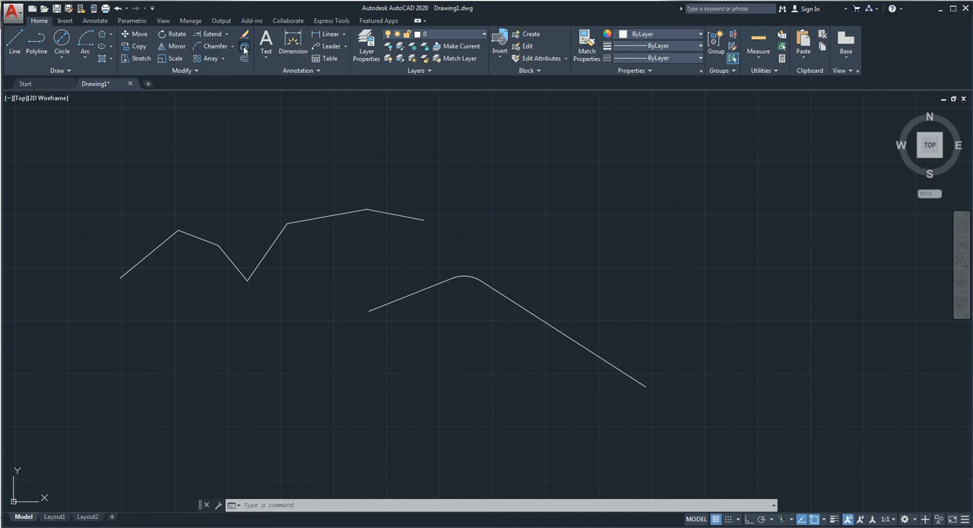
Step: Draw an open zigzag polyline with six segments above the long slanted line, right of the chamfered zigzag
left_click(34, 43)
left_click(512, 246)
left_click(542, 198)
left_click(584, 250)
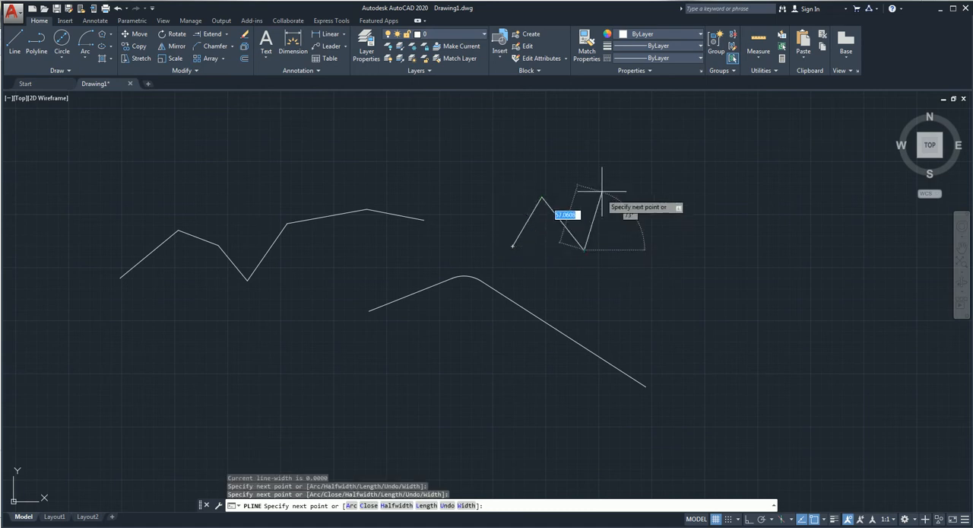
left_click(602, 189)
left_click(650, 249)
left_click(651, 193)
left_click(715, 244)
key("Return")
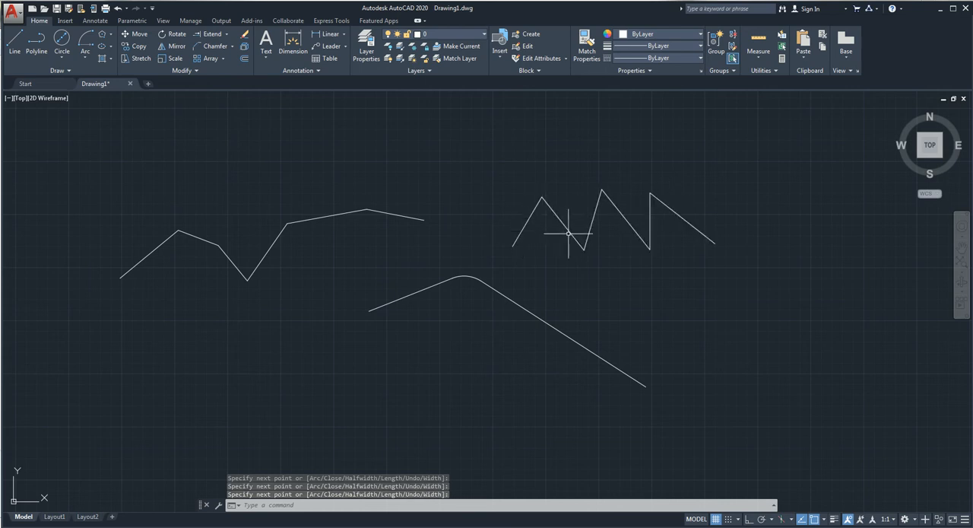
Step: Explode the six-segment zigzag polyline into separate lines
left_click(713, 199)
left_click(502, 233)
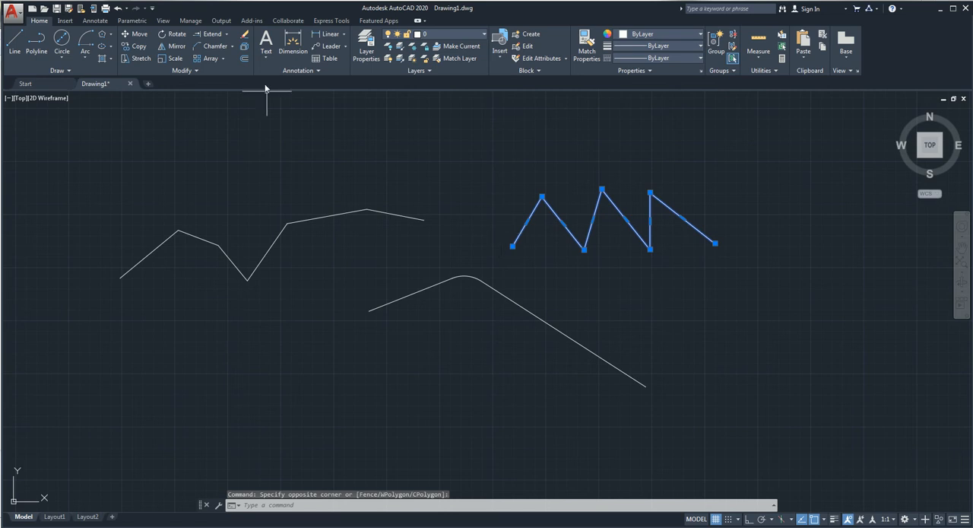
left_click(243, 48)
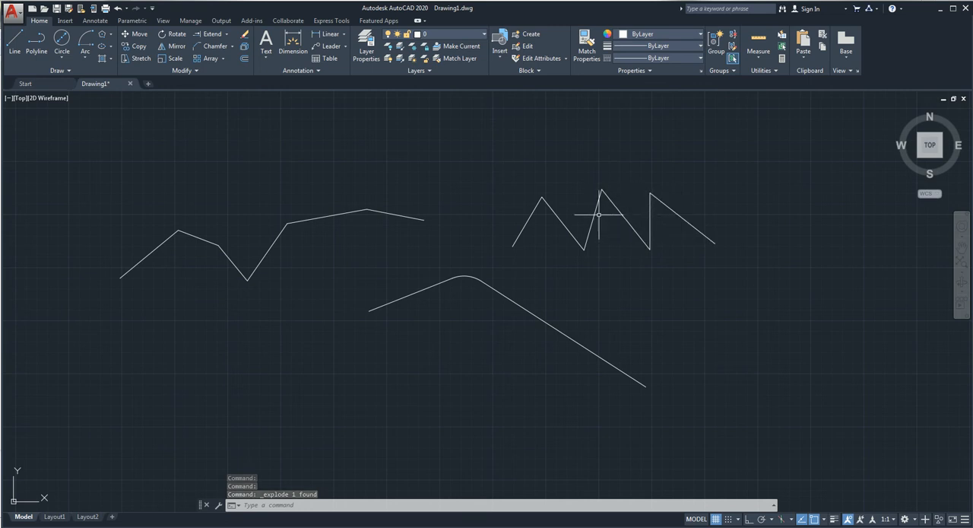
Step: Join all the separate lines of the six-segment zigzag into one polyline
left_click(688, 196)
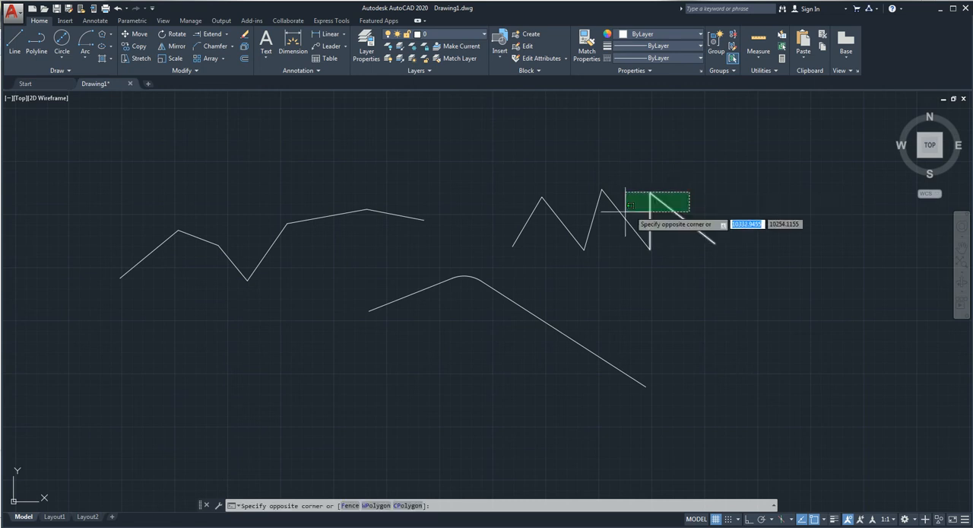
left_click(506, 239)
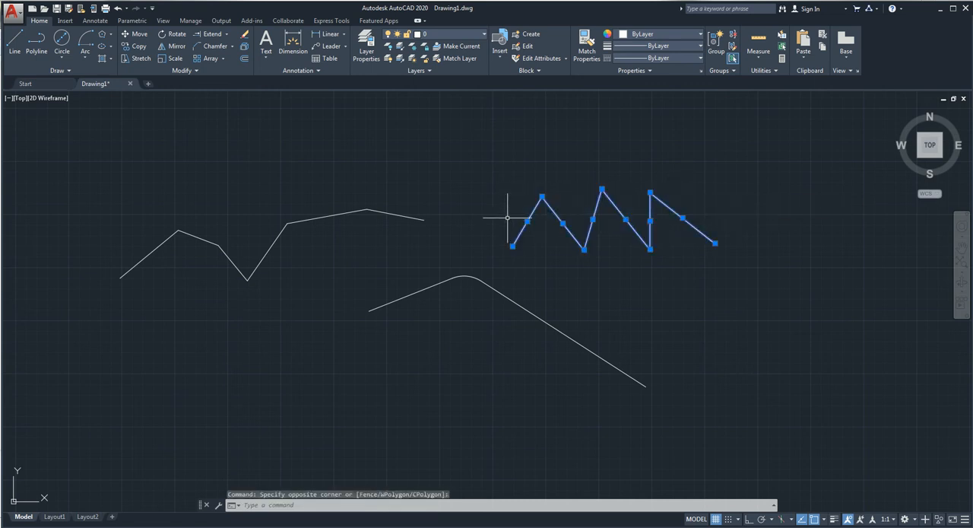
left_click(191, 72)
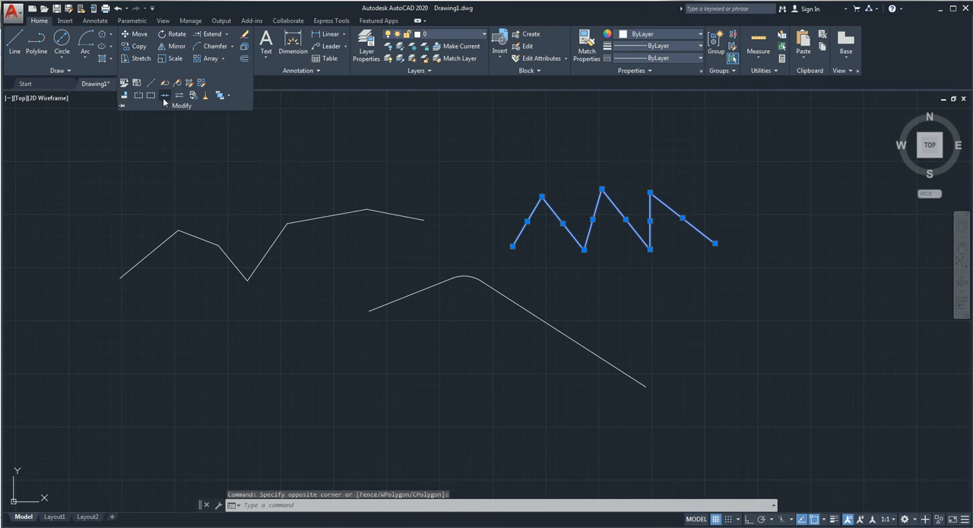
left_click(166, 100)
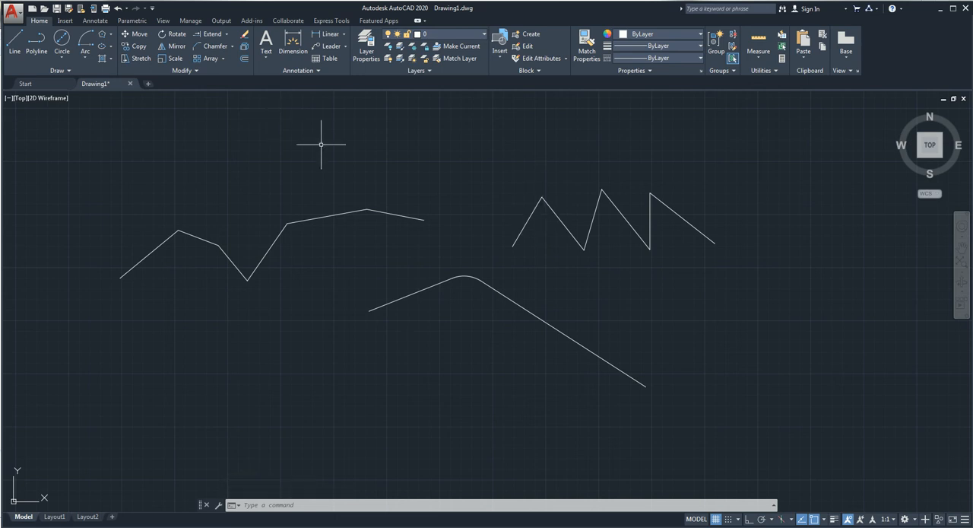
Step: Draw a wide rectangle above the chamfered zigzag polyline
left_click(185, 70)
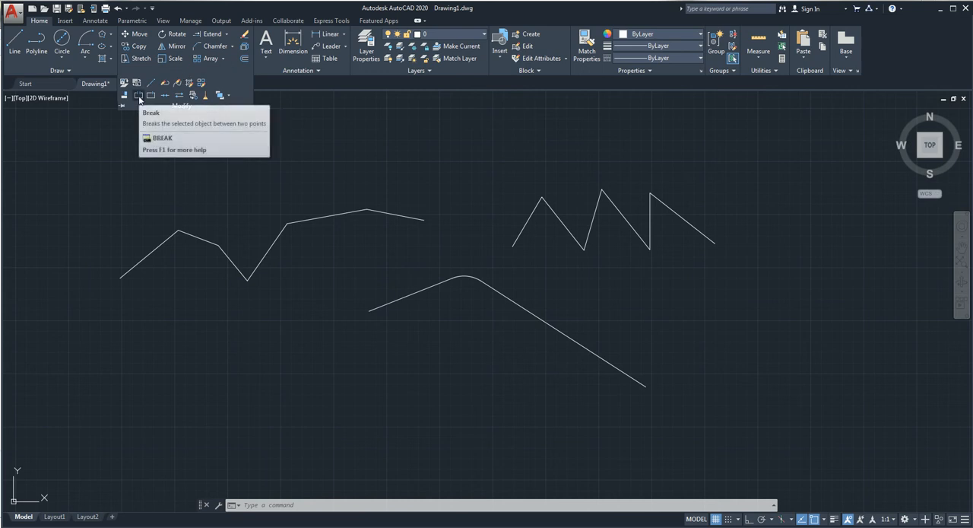
left_click(246, 181)
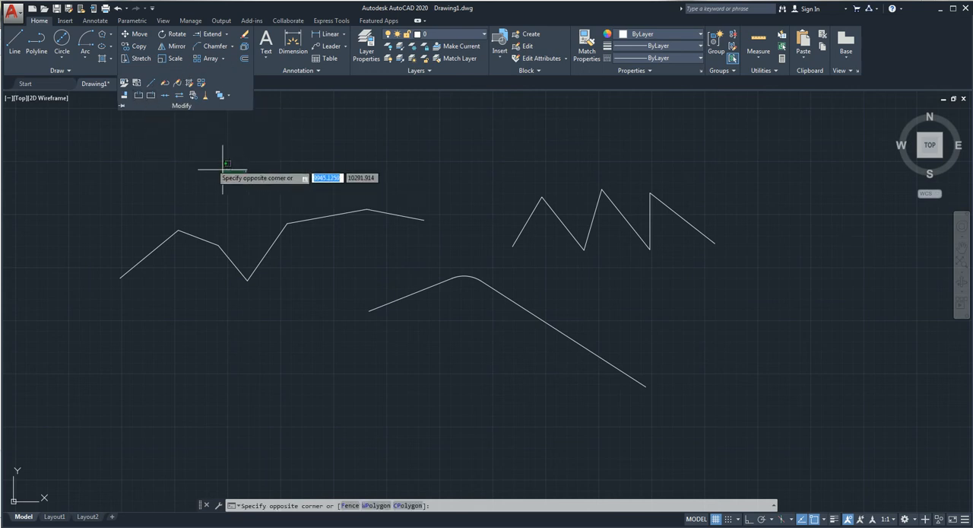
left_click(57, 146)
left_click(111, 36)
left_click(114, 47)
left_click(213, 116)
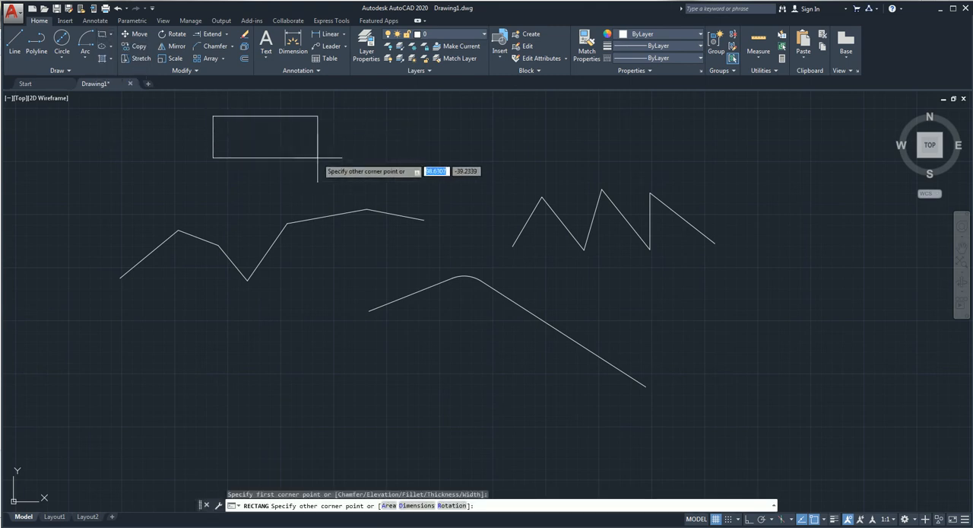
left_click(349, 171)
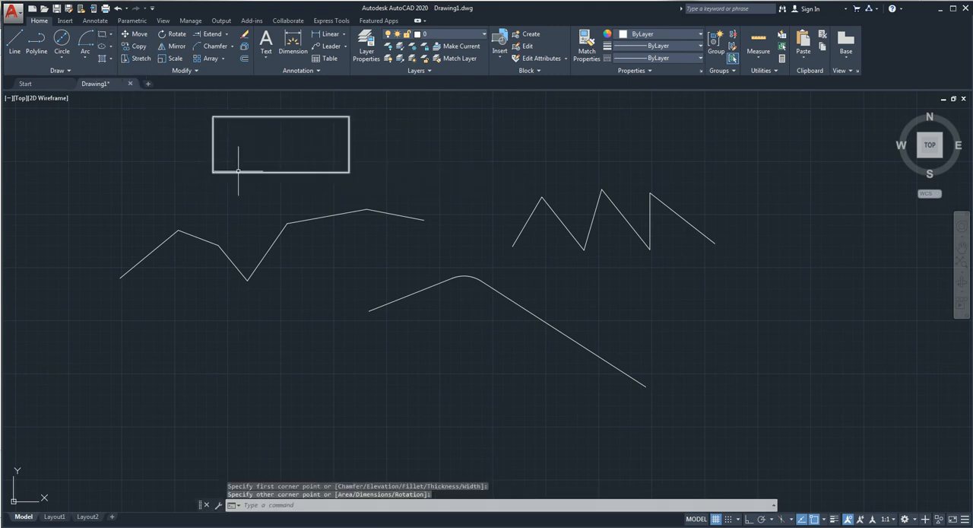
Step: Break the rectangle's lower edge between two points to cut a gap in its middle part
left_click(192, 71)
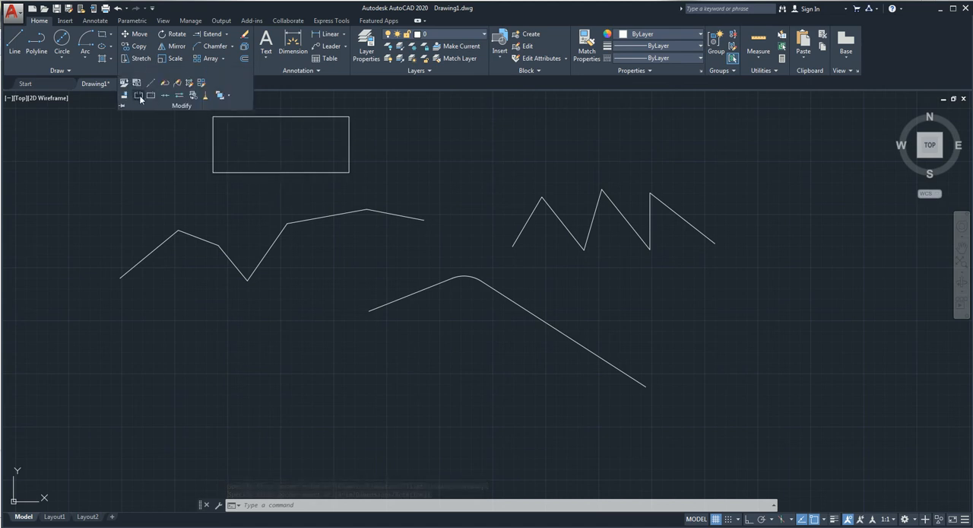
left_click(139, 96)
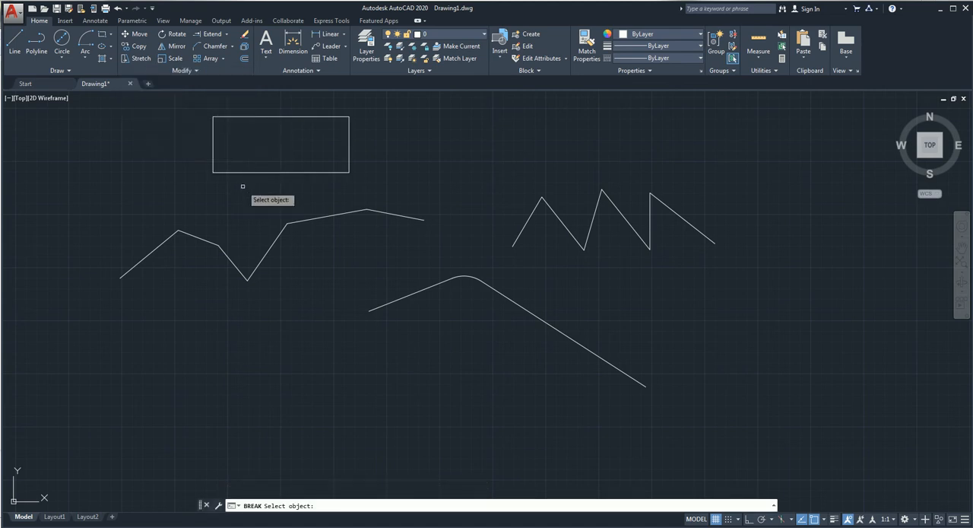
left_click(240, 173)
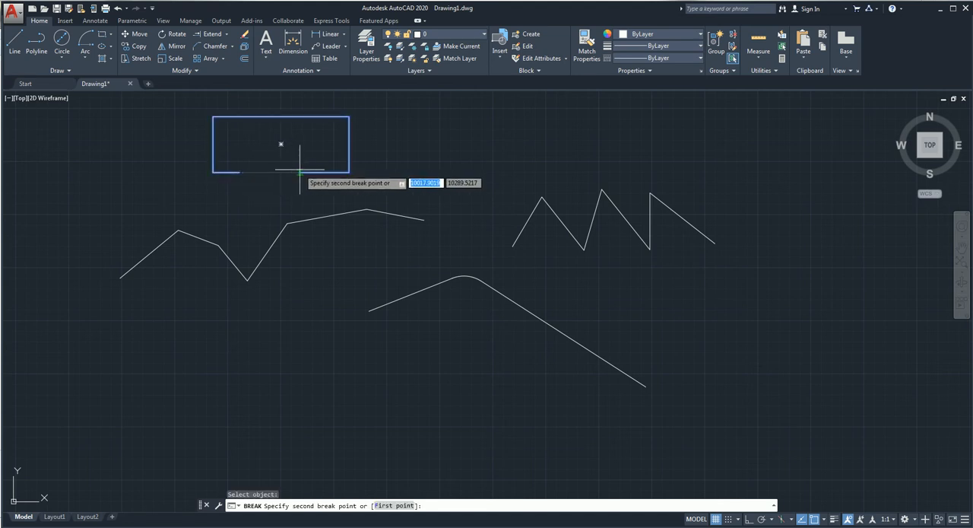
left_click(302, 173)
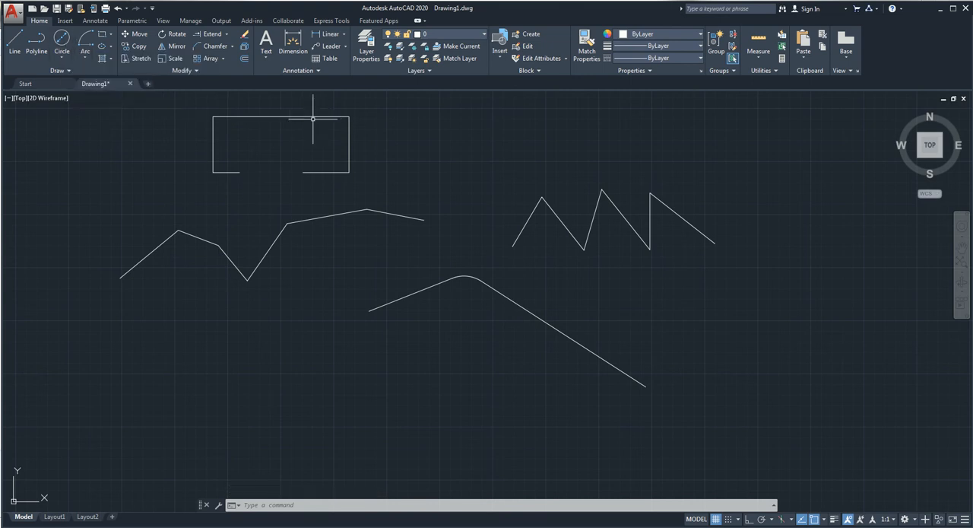
Step: Break the rectangle's upper edge at a single point right of its middle, using @ for the second break point
left_click(173, 73)
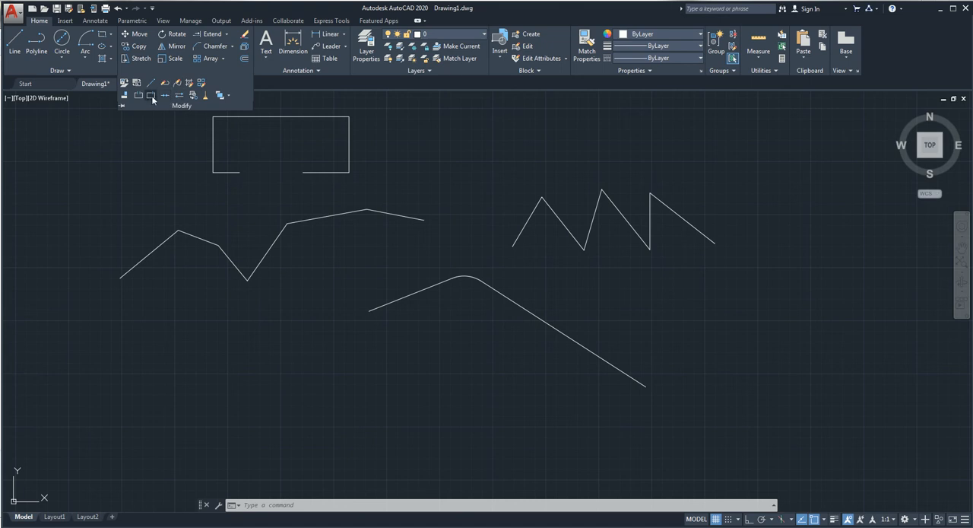
left_click(152, 95)
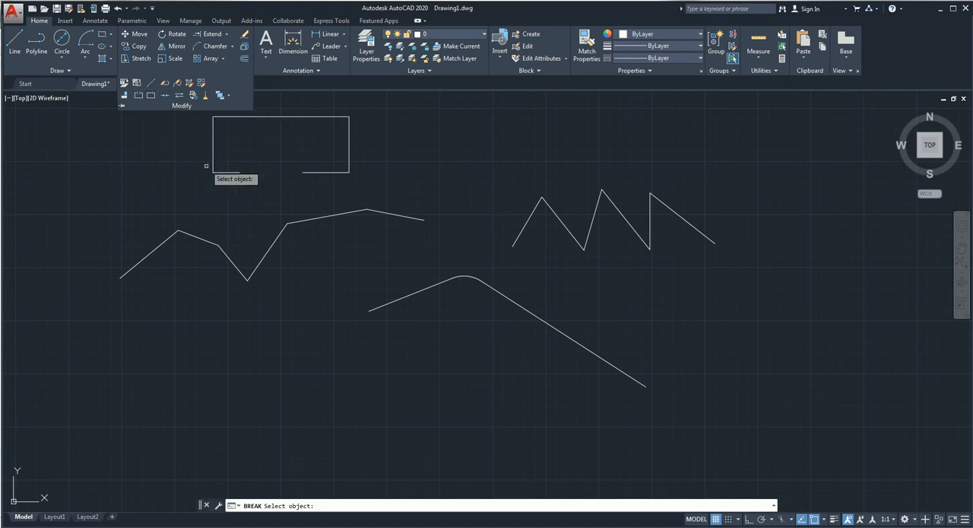
left_click(283, 118)
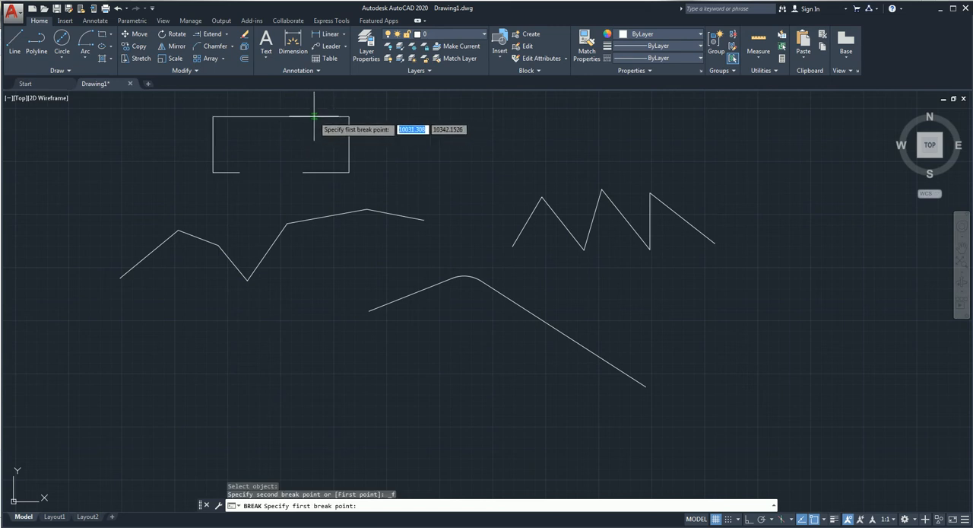
left_click(314, 116)
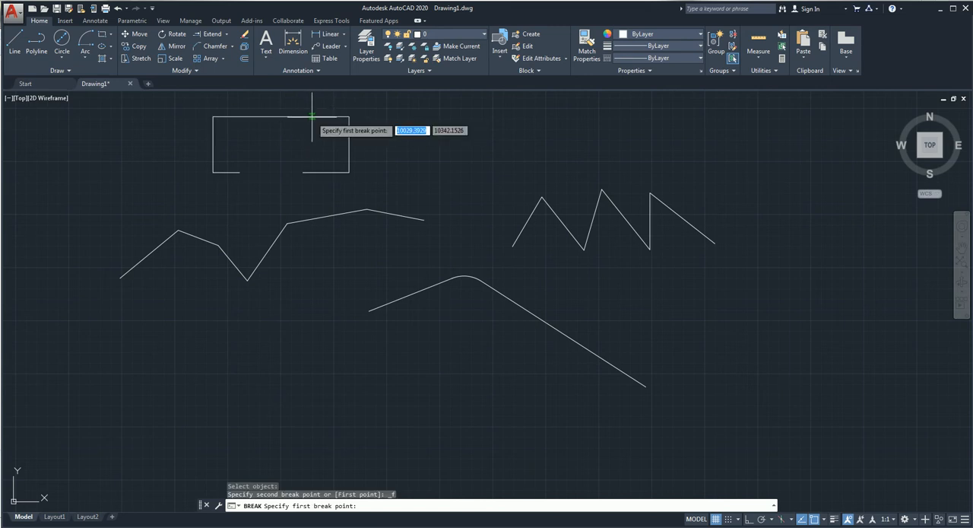
type("@")
key("Return")
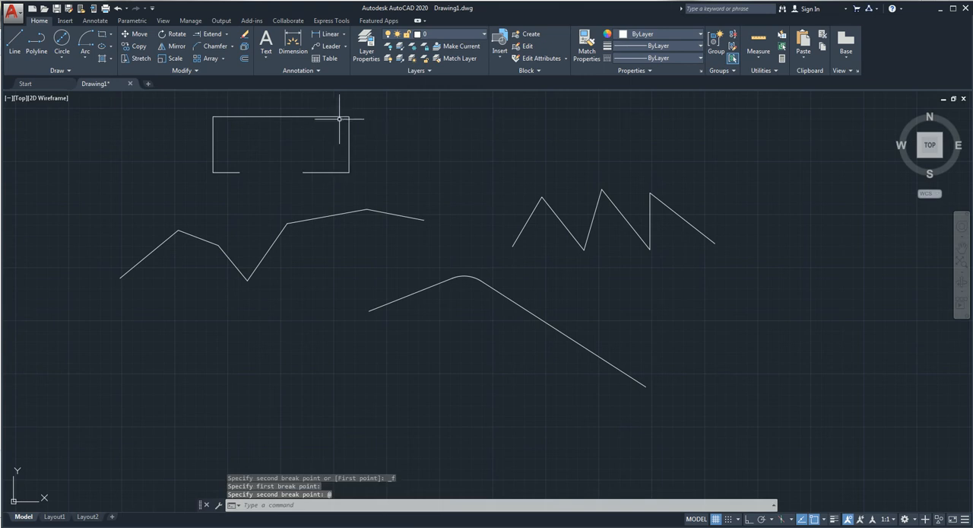
Step: Use Stretch on the rectangle's separated right part to shift it horizontally to the right, taking its lower-right corner as base point
left_click(349, 138)
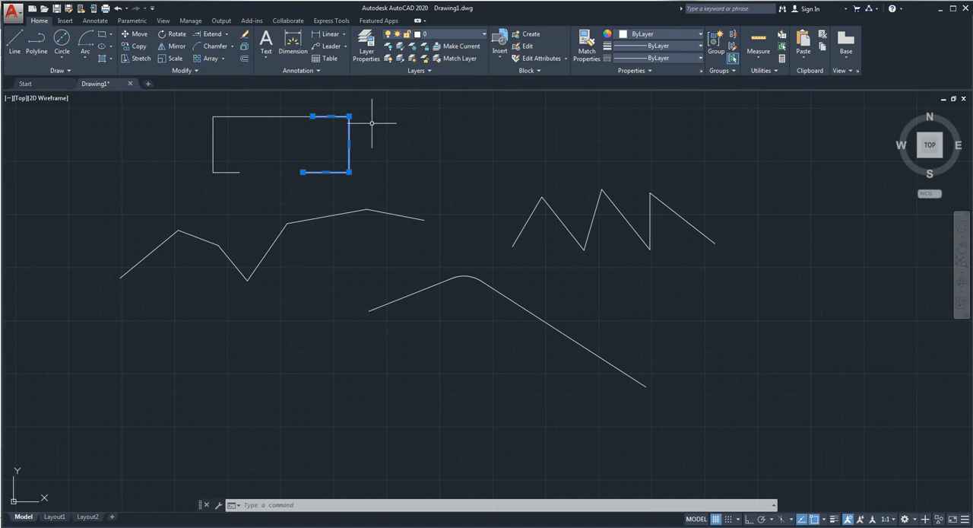
left_click(139, 58)
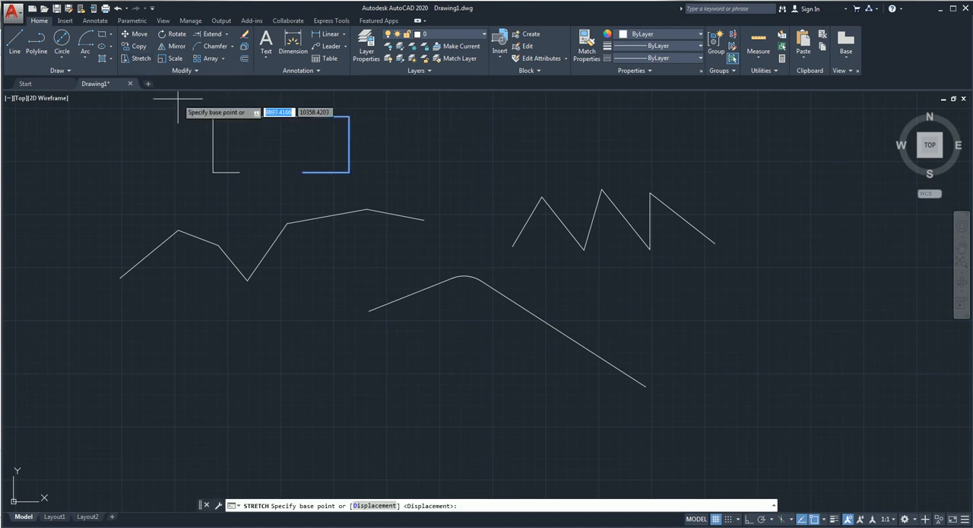
left_click(349, 172)
left_click(440, 173)
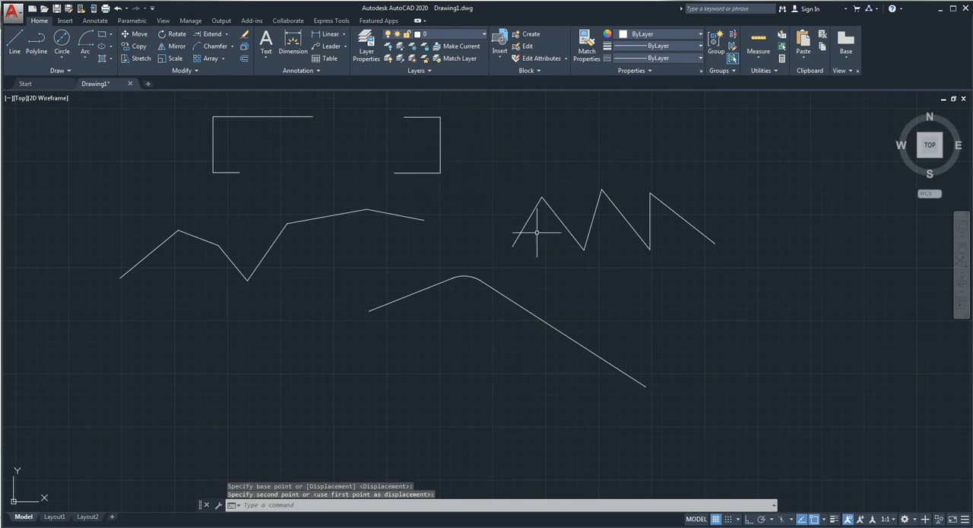
Step: Draw an open-topped U shape with the Line tool right of the long slanted line, with a closed trapezoid as its base
left_click(15, 40)
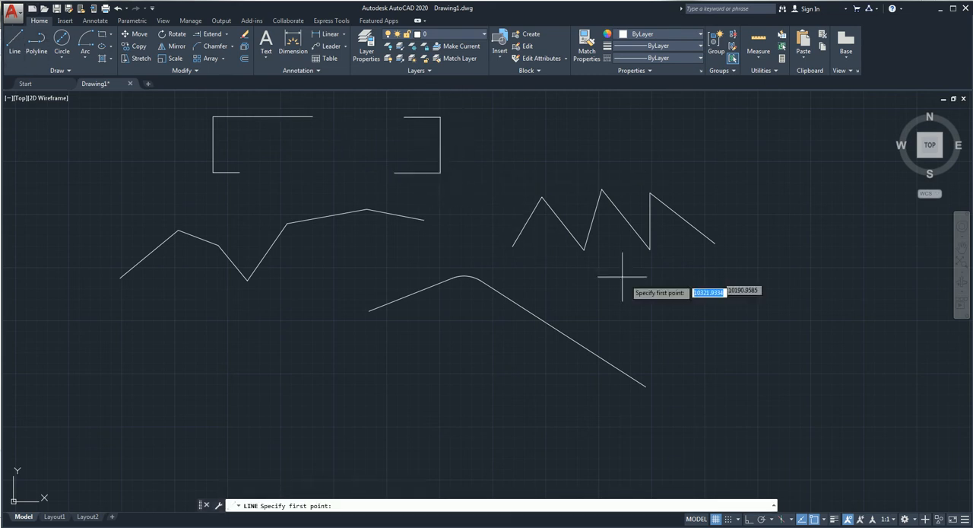
left_click(745, 279)
left_click(744, 402)
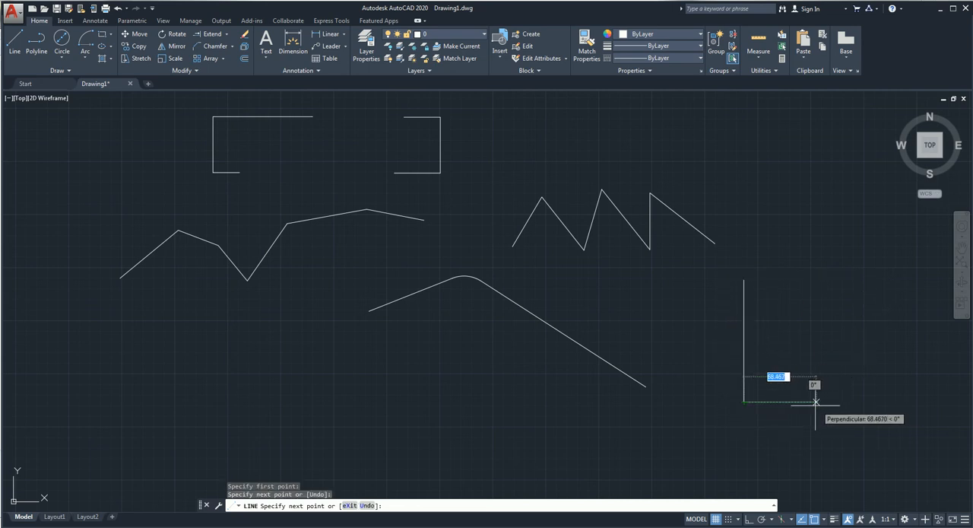
left_click(760, 413)
left_click(820, 414)
left_click(842, 400)
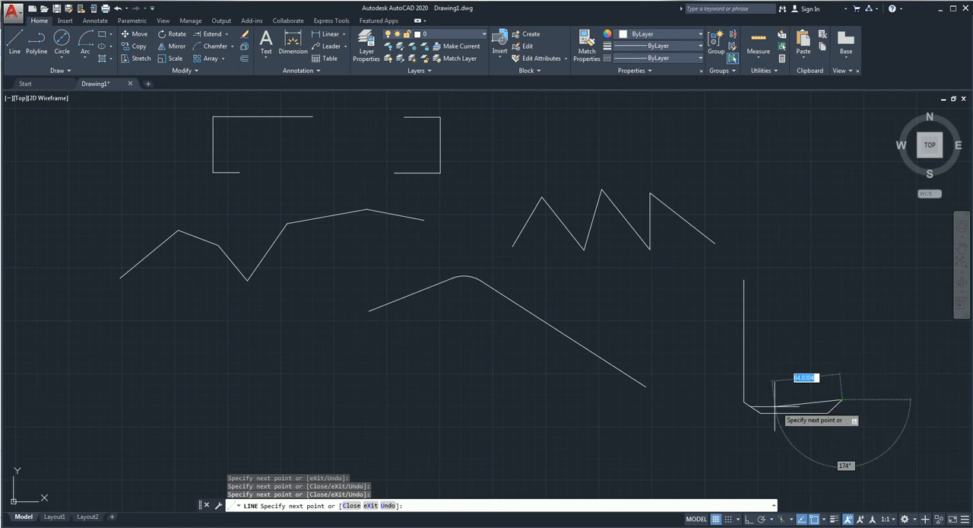
left_click(744, 401)
left_click(842, 400)
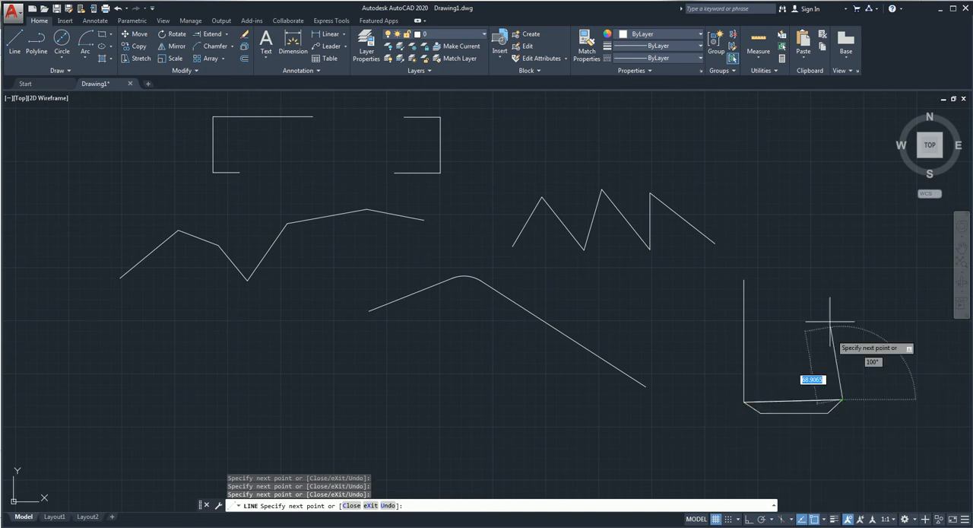
left_click(840, 274)
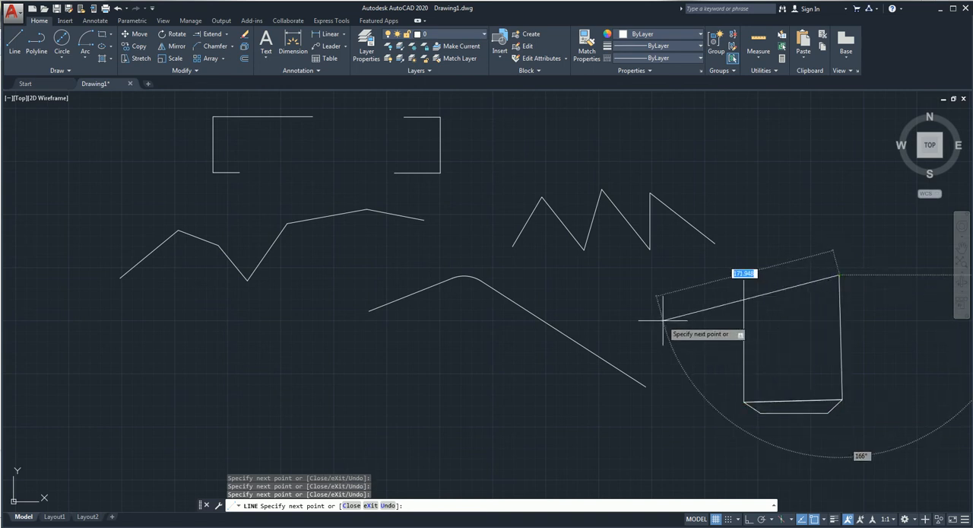
key("Return")
Step: Stretch the trapezoid base of the U shape straight down with a crossing window, lengthening both upright lines
mouse_move(811, 362)
middle_mouse_down()
mouse_move(558, 206)
mouse_move(586, 228)
middle_mouse_up()
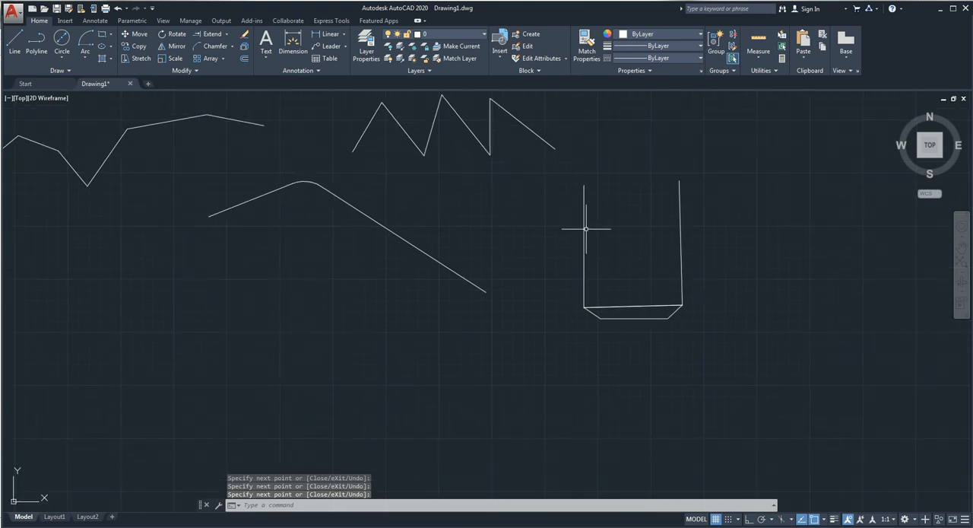
left_click(133, 58)
left_click(698, 301)
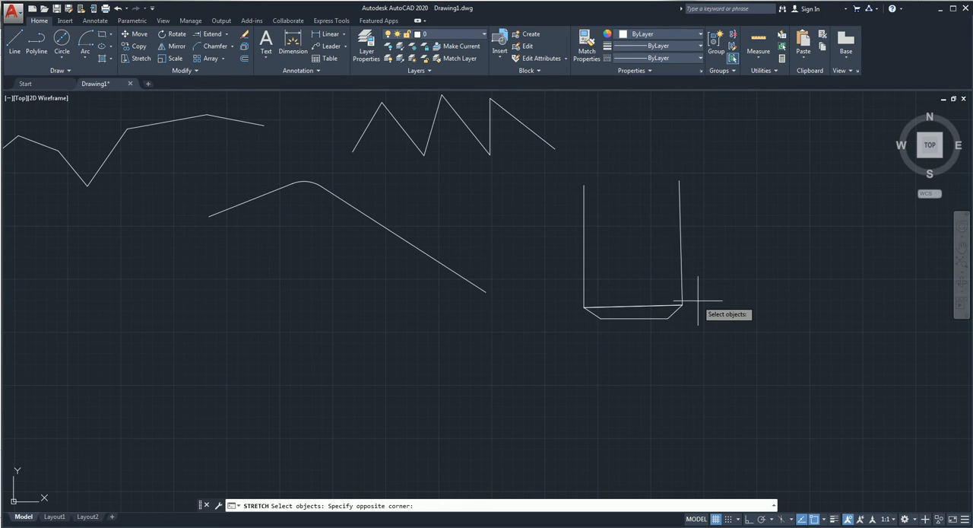
left_click(563, 321)
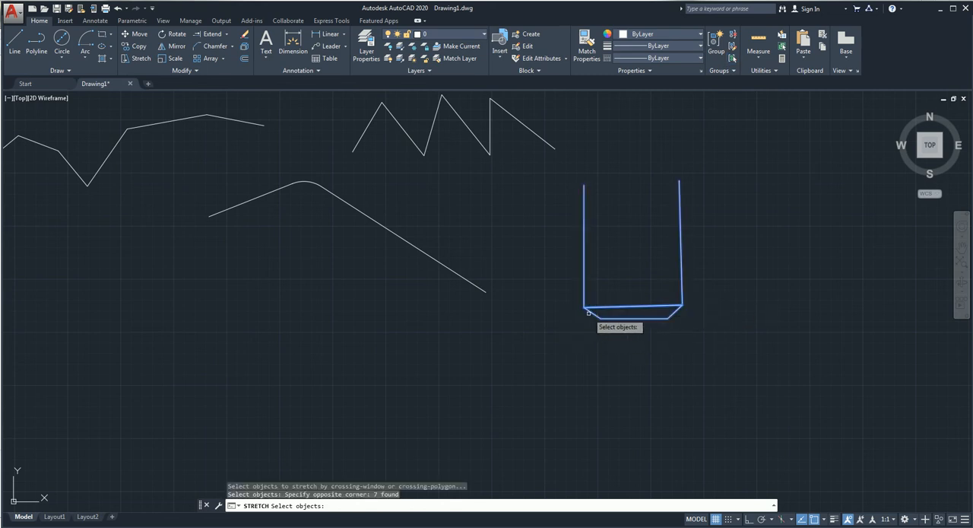
key("Return")
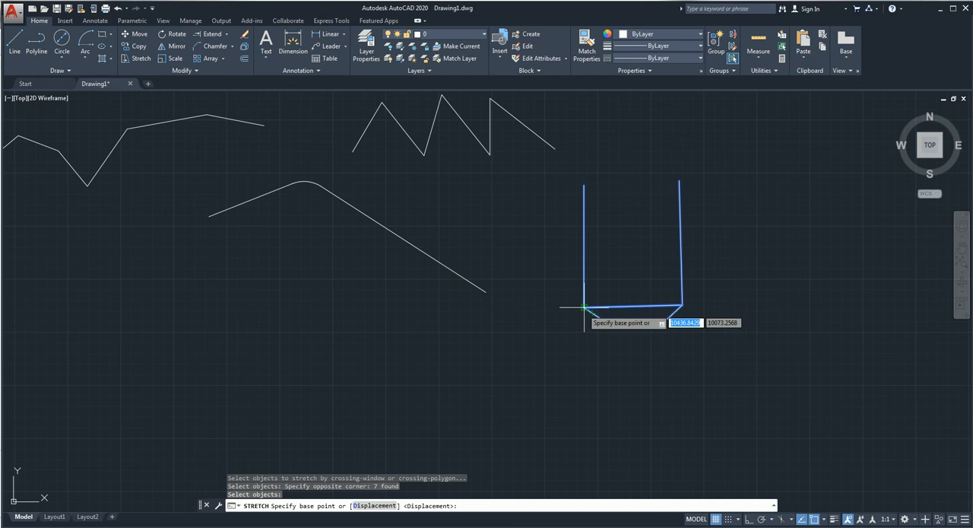
left_click(584, 307)
left_click(584, 426)
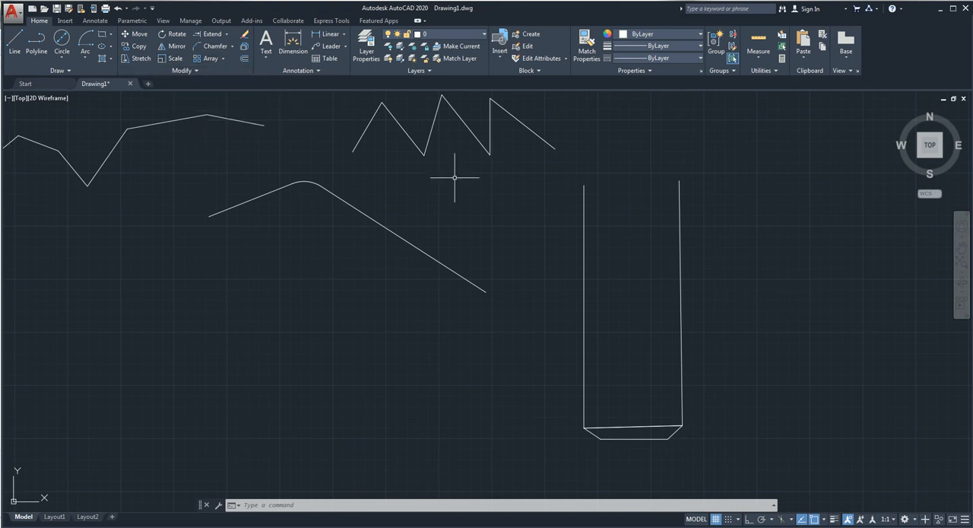
Step: Draw a small circle by centre and diameter in the empty area above the U shape
middle_click_drag(492, 331, 220, 389)
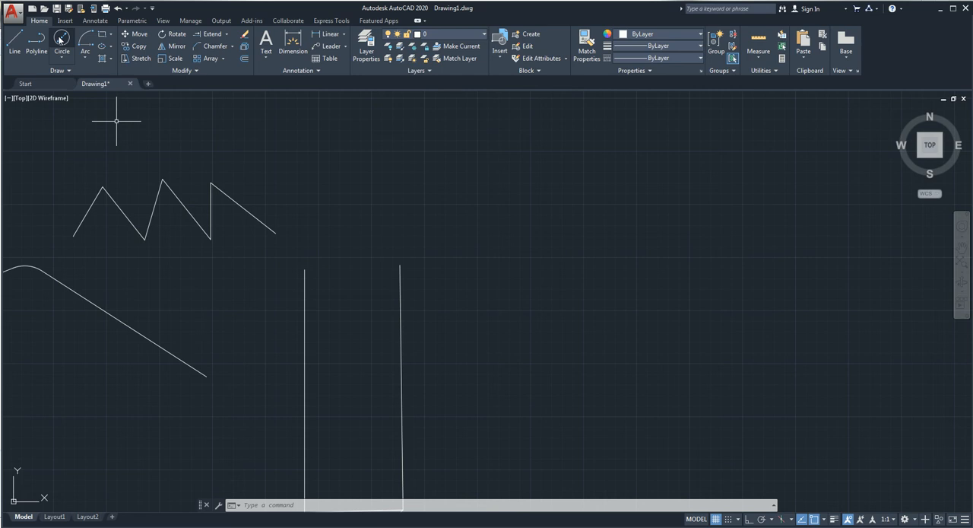
left_click(60, 39)
left_click(425, 139)
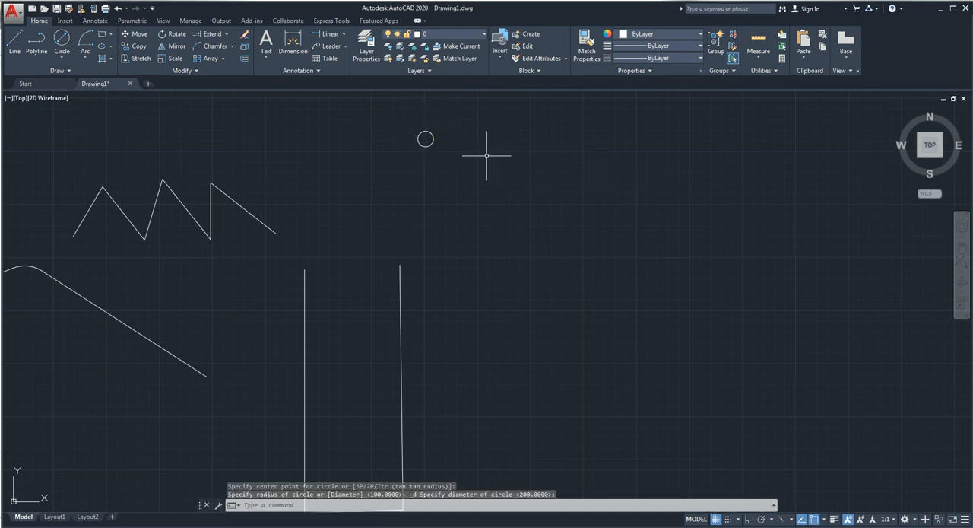
Step: Create a rectangular array of the small circle above the U shape with 2 rows and 5 columns
middle_click_drag(419, 218, 242, 294)
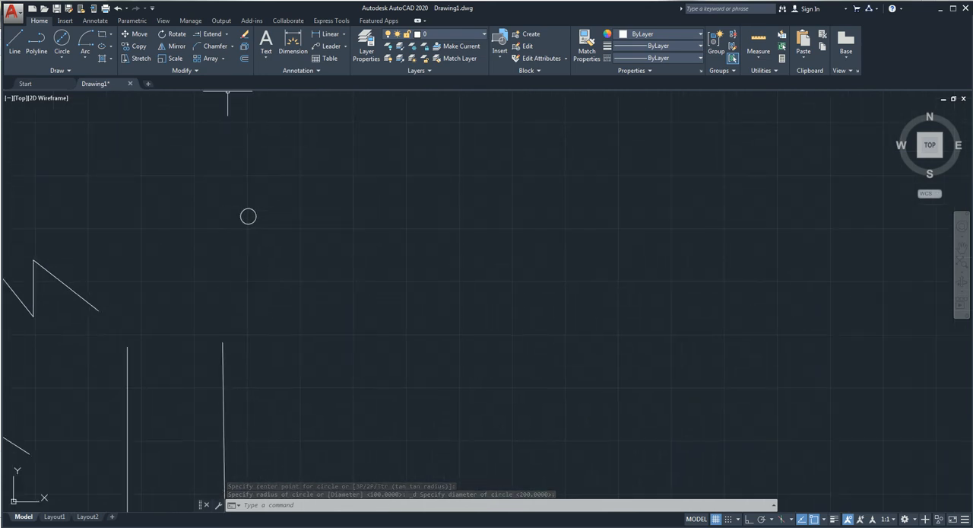
left_click(209, 61)
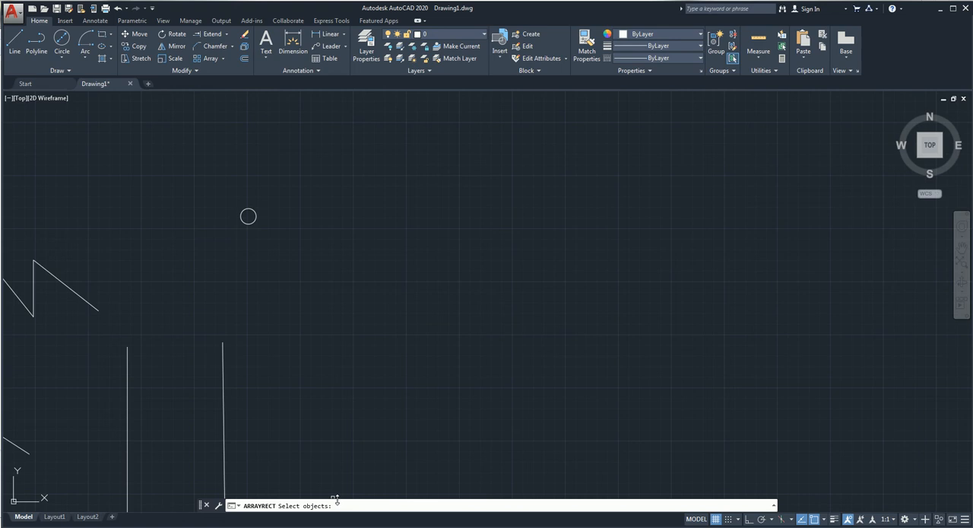
left_click(255, 219)
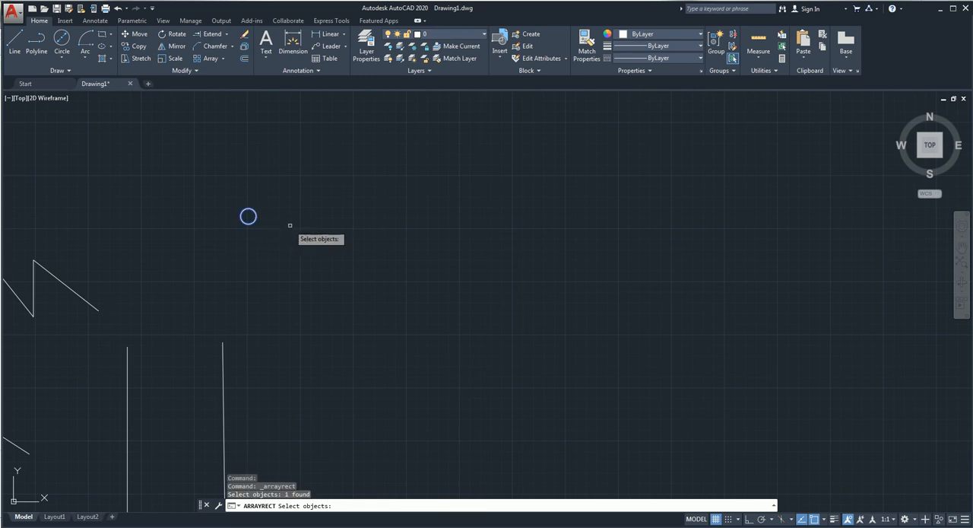
key("Return")
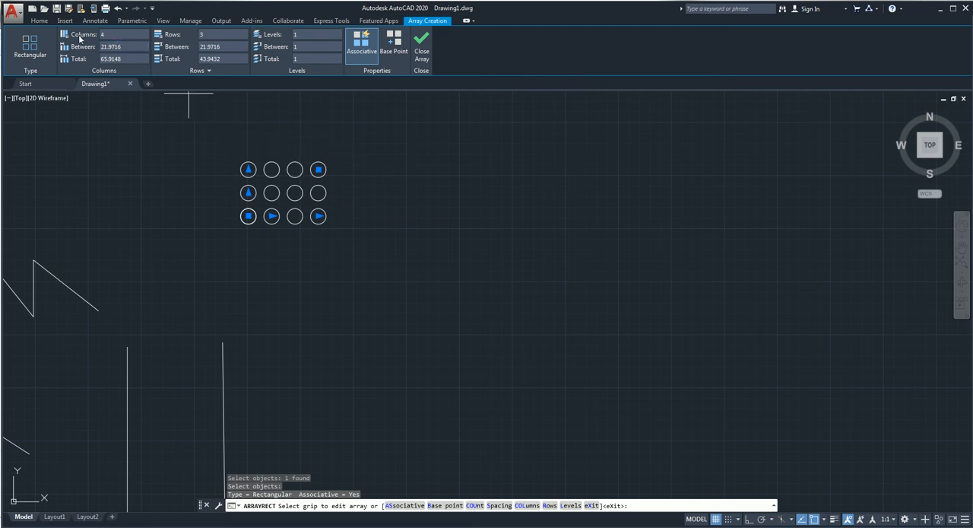
left_click(109, 35)
left_click(231, 59)
key("Return")
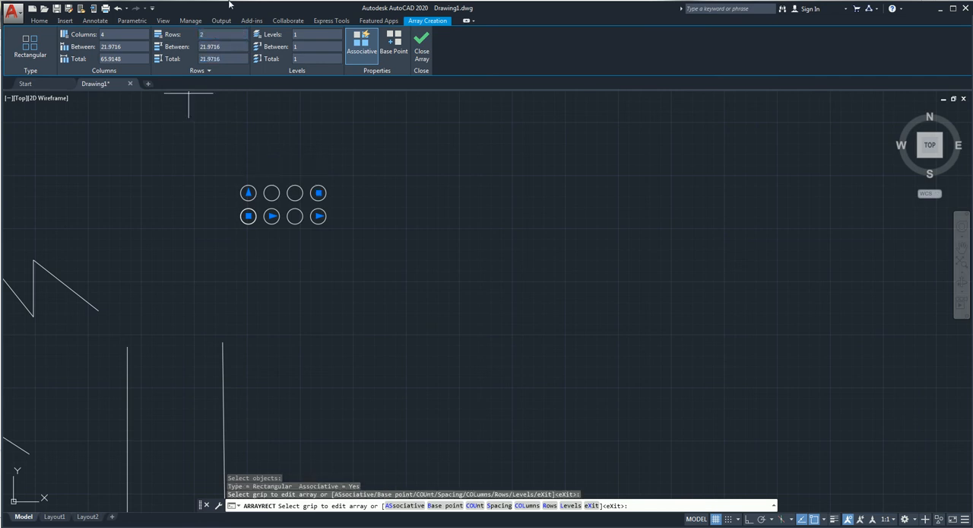
left_click(136, 34)
type("5")
key("Return")
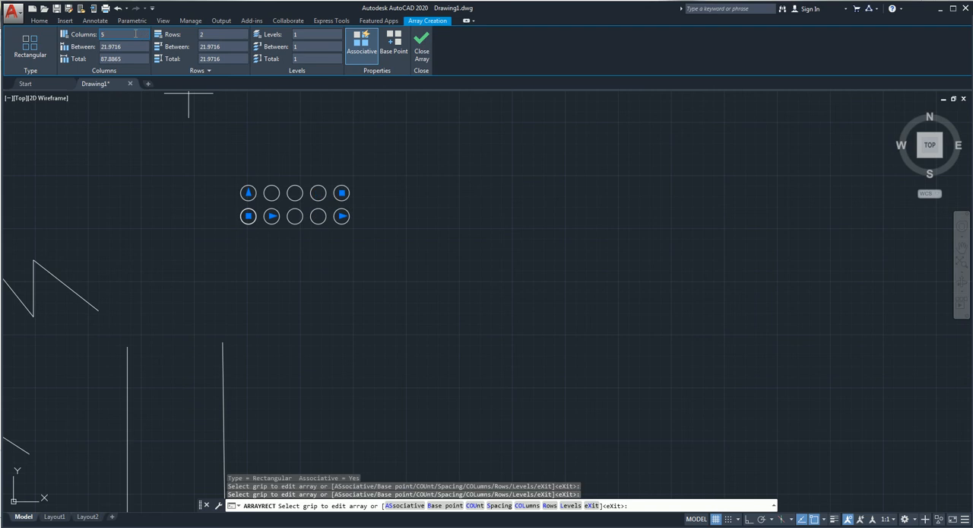
left_click(423, 55)
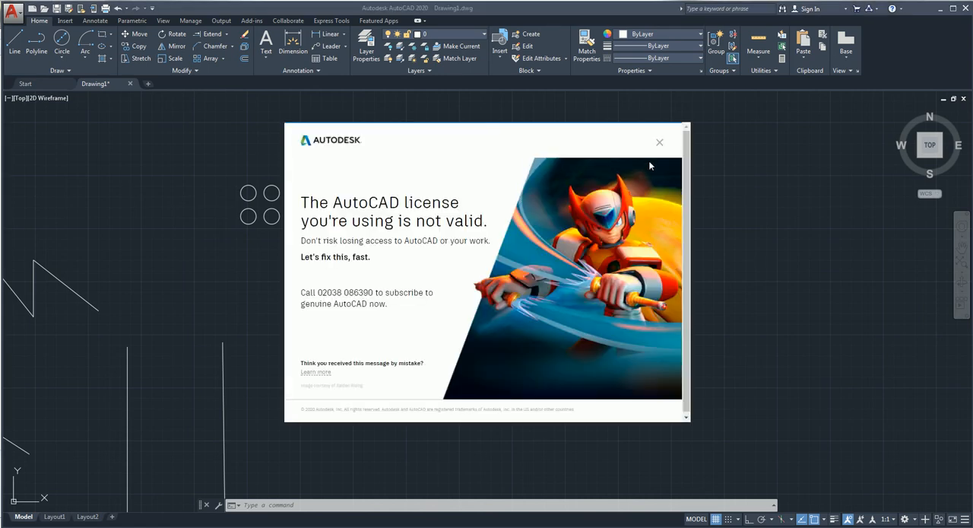
left_click(659, 143)
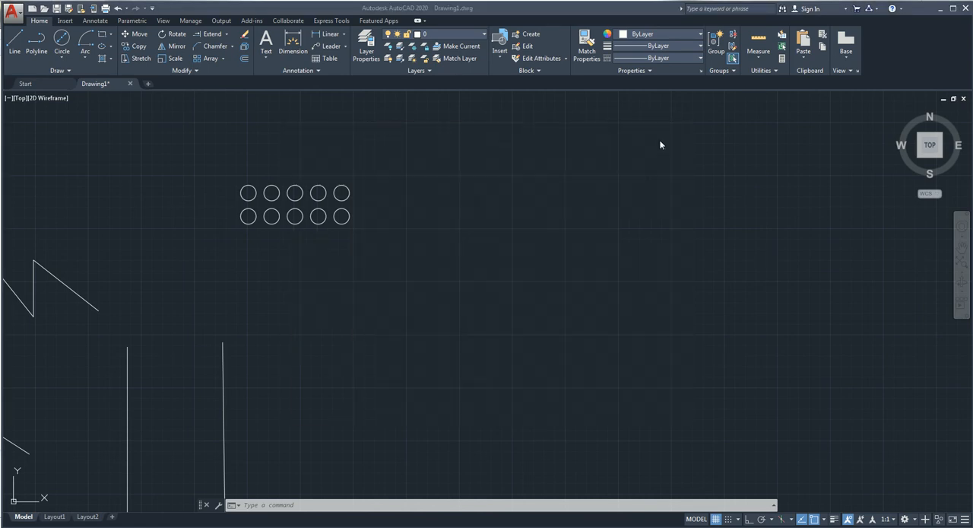
right_click(618, 222)
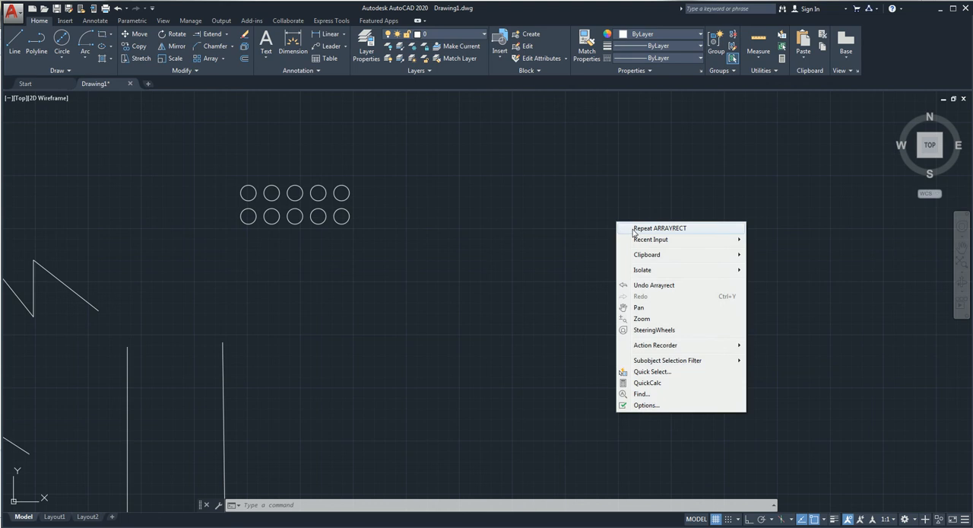
left_click(634, 229)
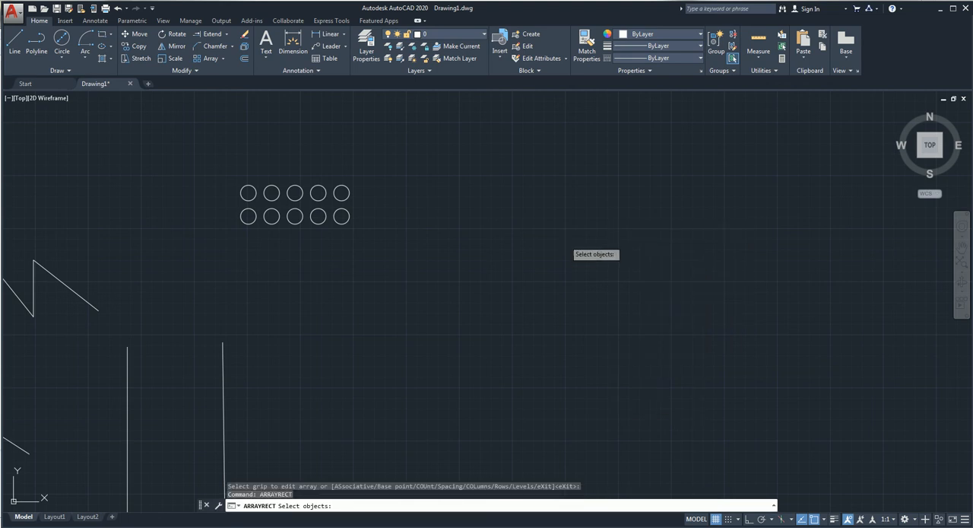
key("Escape")
key("Up")
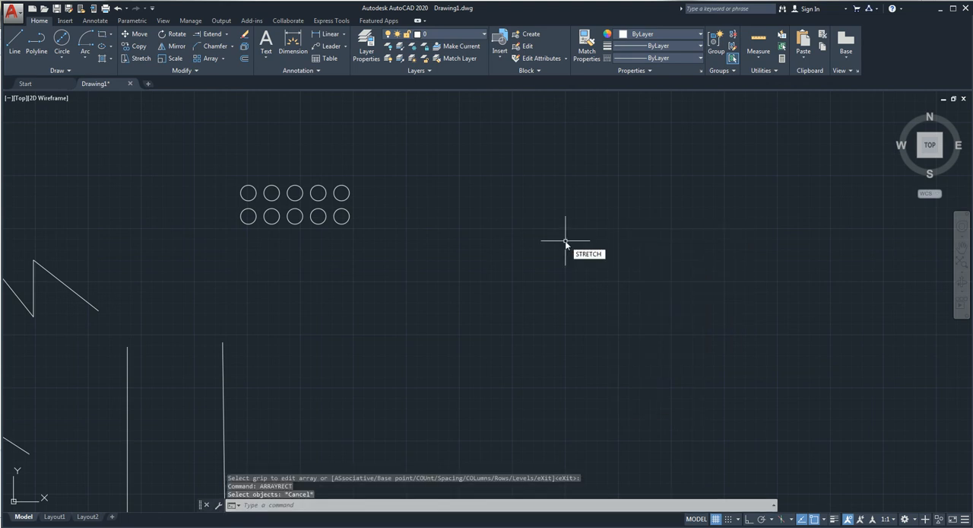
key("Escape")
left_click(545, 232)
key("Escape")
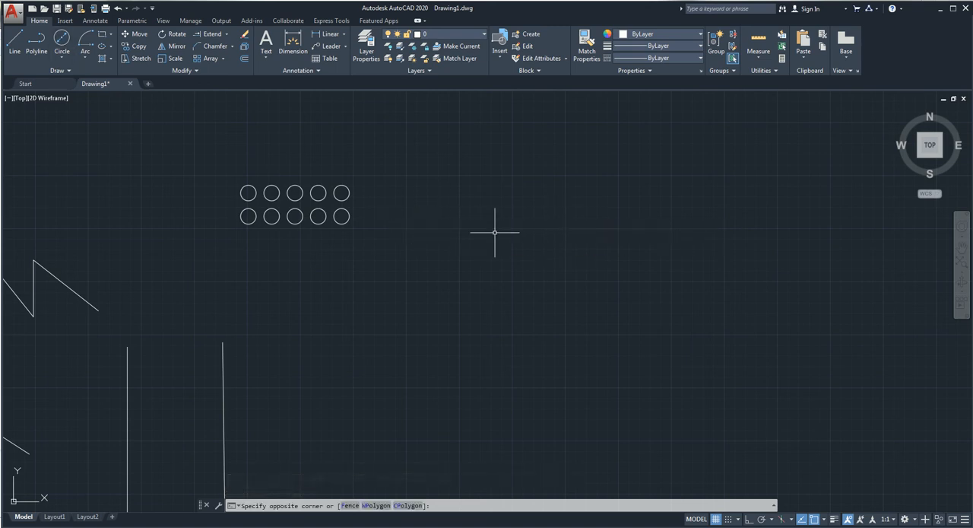
Step: Draw a circle about 13.7 in diameter right of the circle grid and a smaller one about 7.3 in diameter just below it
left_click(61, 40)
left_click(527, 257)
left_click(533, 243)
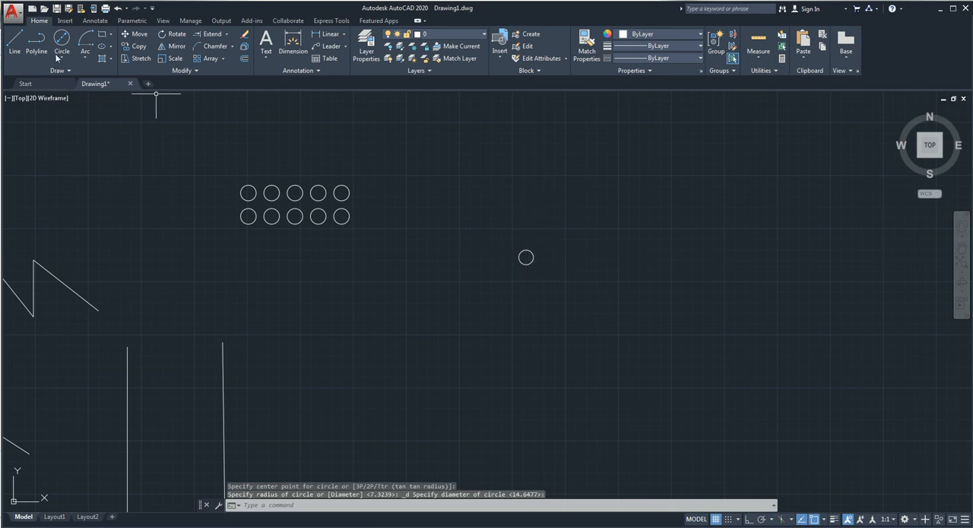
key("space")
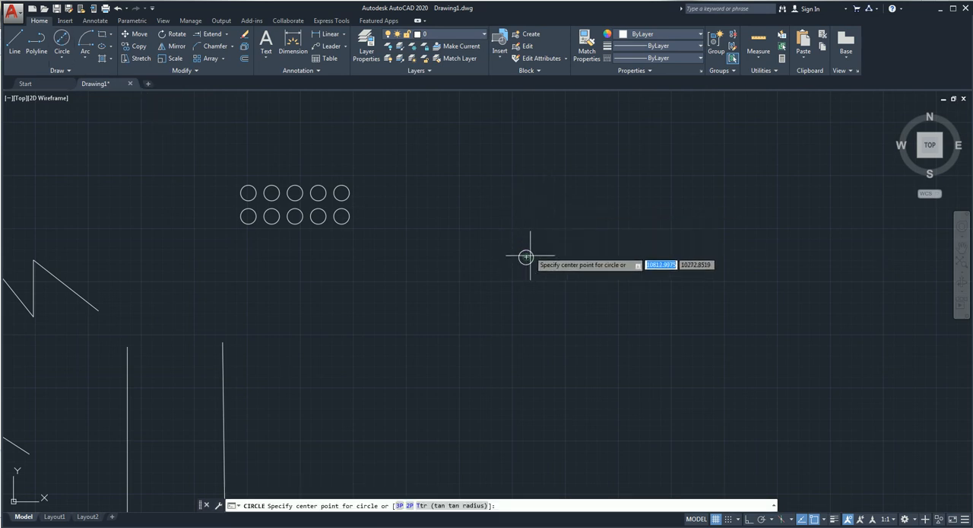
left_click(526, 257)
left_click(535, 272)
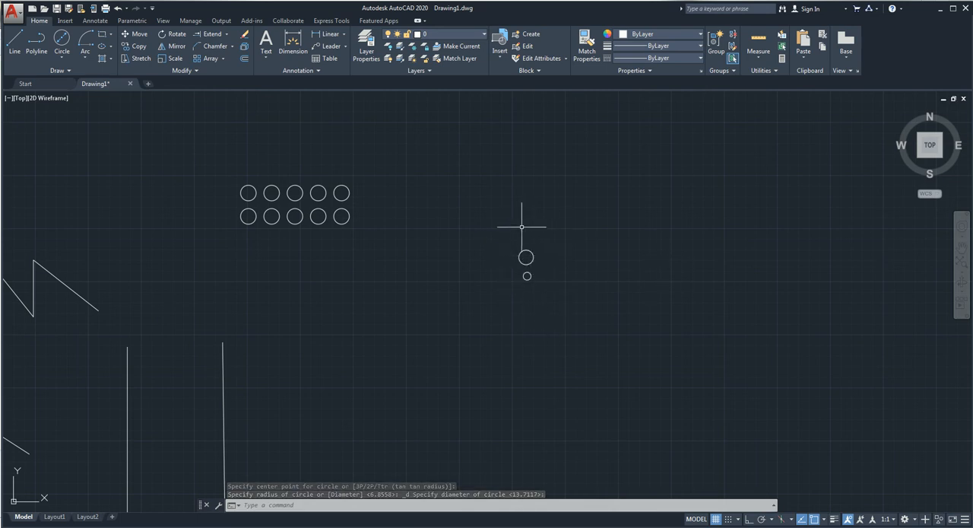
Step: Create a polar array of the larger circle around the smaller circle's centre with 5 items
left_click(222, 58)
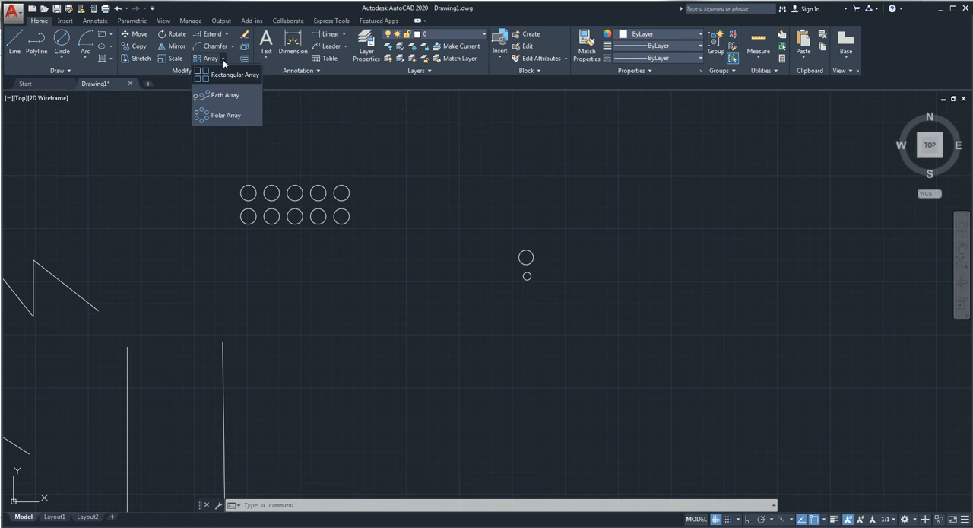
left_click(225, 116)
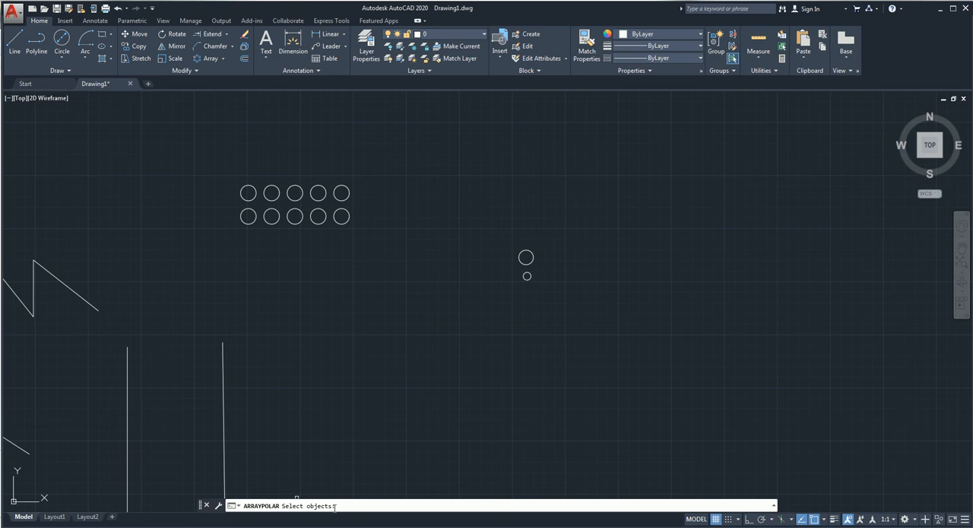
left_click(534, 257)
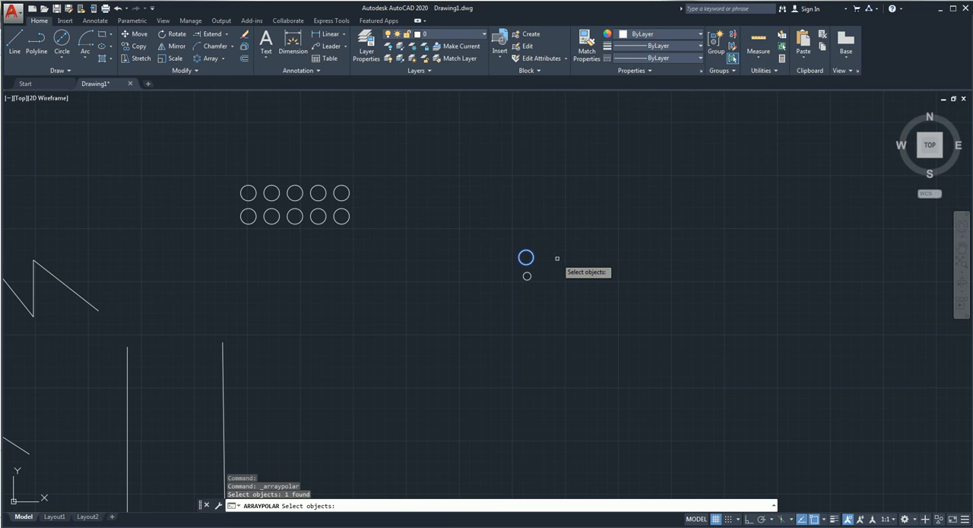
key("Return")
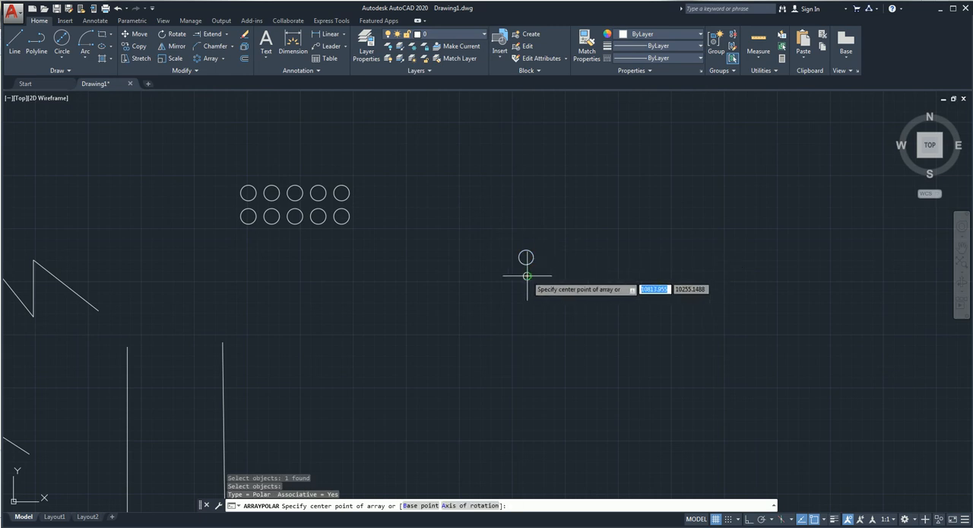
left_click(527, 275)
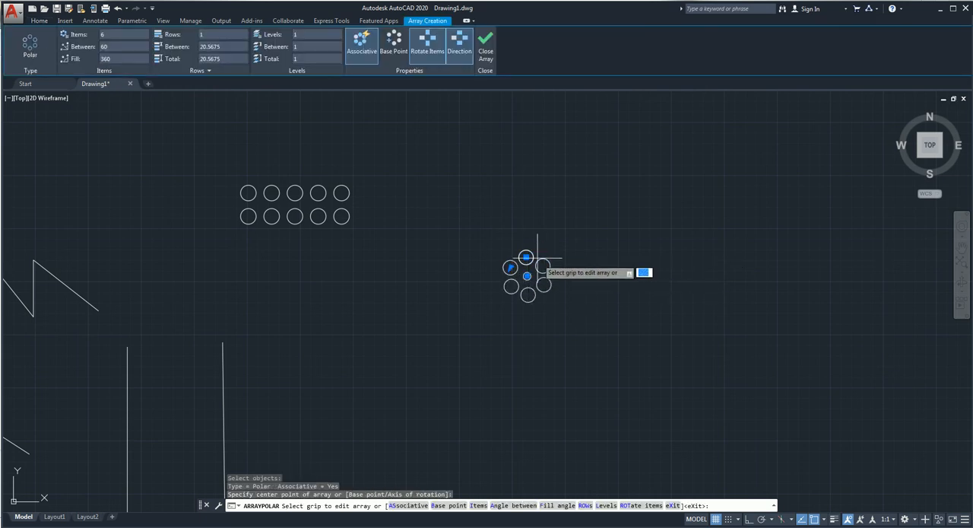
left_click(128, 36)
type("5")
key("Return")
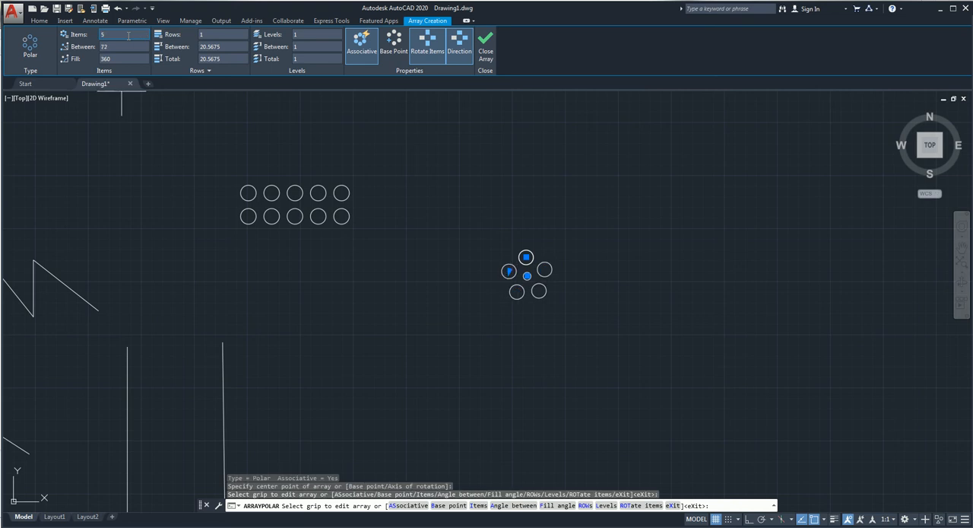
left_click(485, 47)
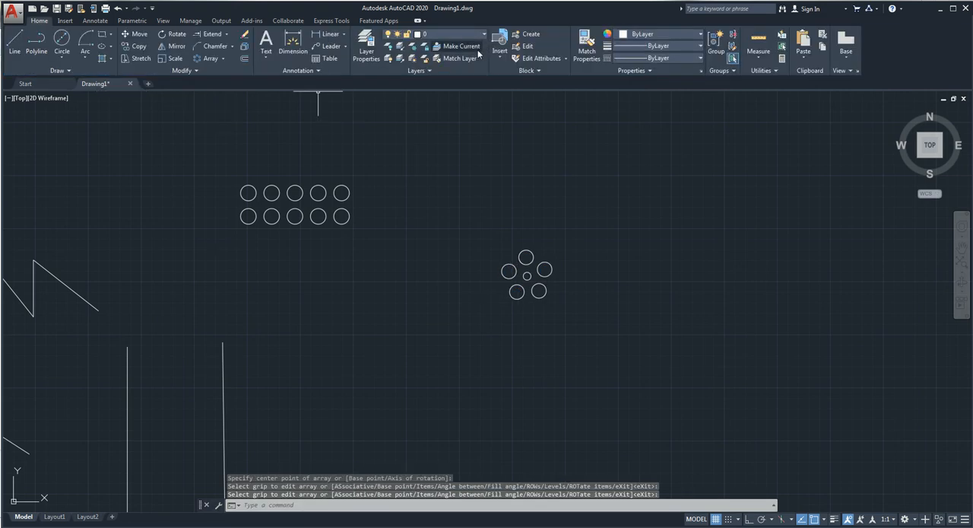
Step: Draw a wavy open spline through four points above the ring of circles, rising to the right
left_click(224, 59)
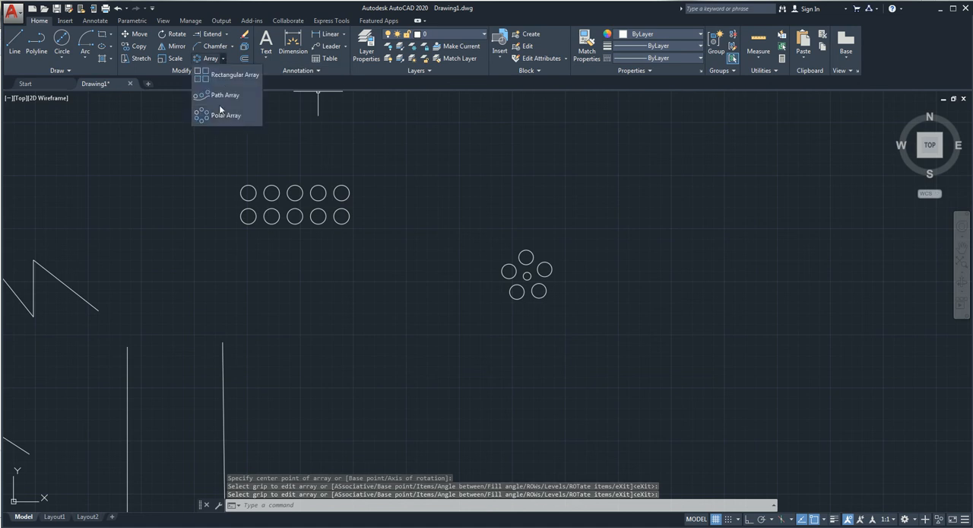
left_click(38, 70)
left_click(10, 88)
left_click(462, 209)
left_click(513, 167)
left_click(606, 150)
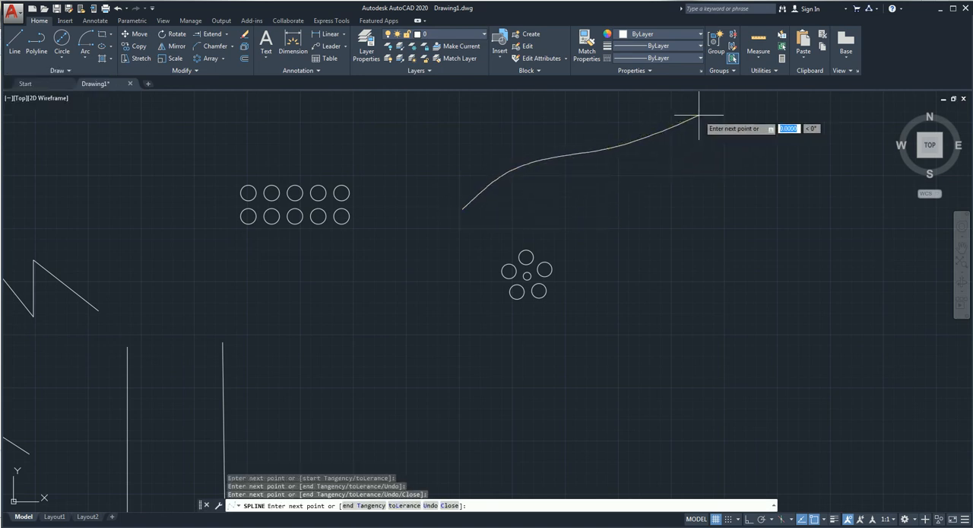
key("Return")
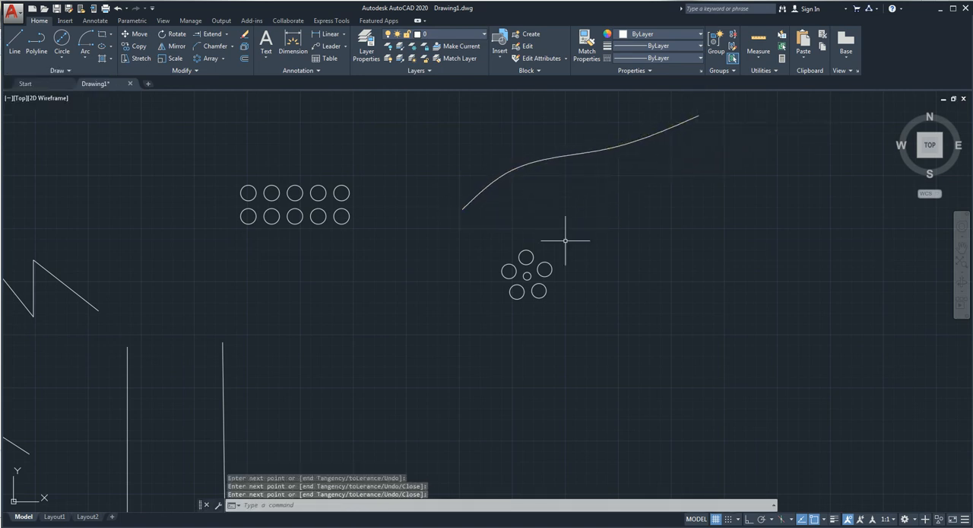
Step: Draw a small circle by centre and diameter just left of the spline's lower end
left_click(62, 41)
left_click(445, 183)
key("Return")
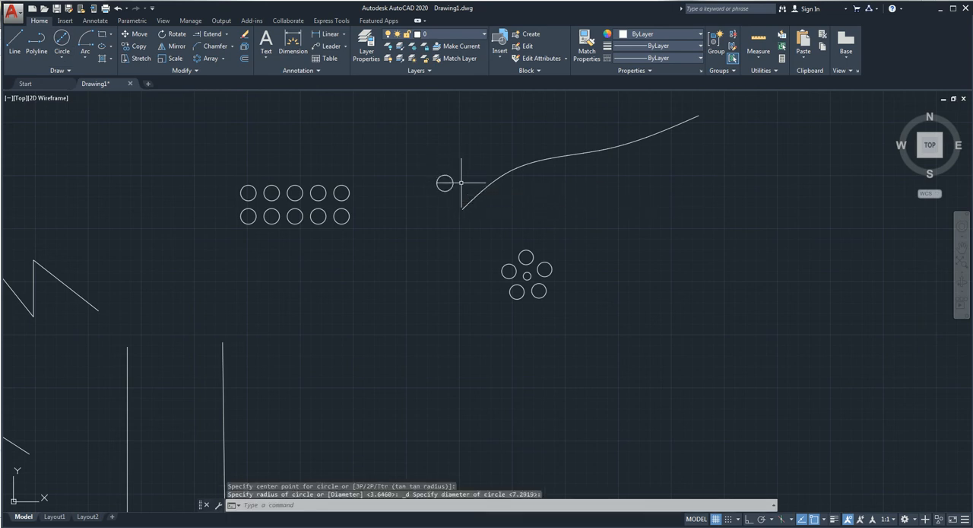
Step: Create a path array of the new small circle along the spline, keeping the default item spacing
left_click(223, 59)
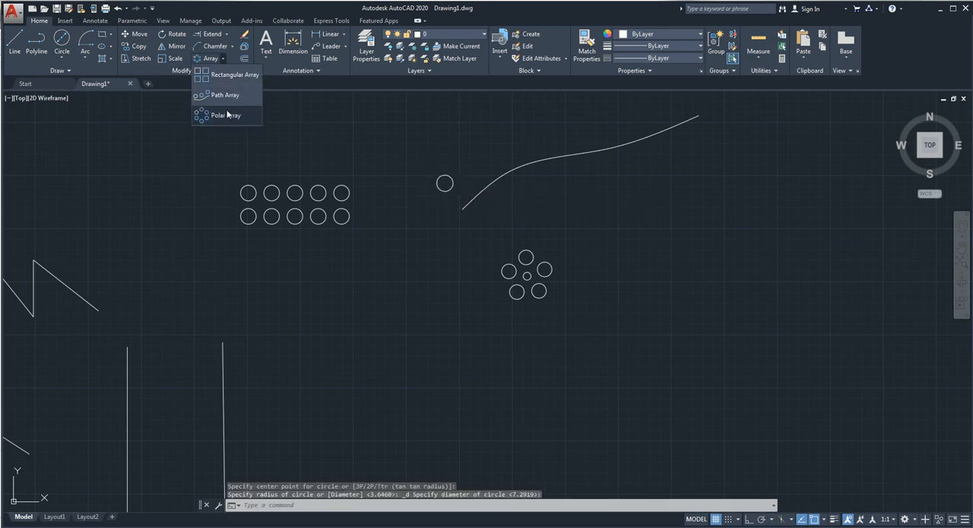
left_click(224, 96)
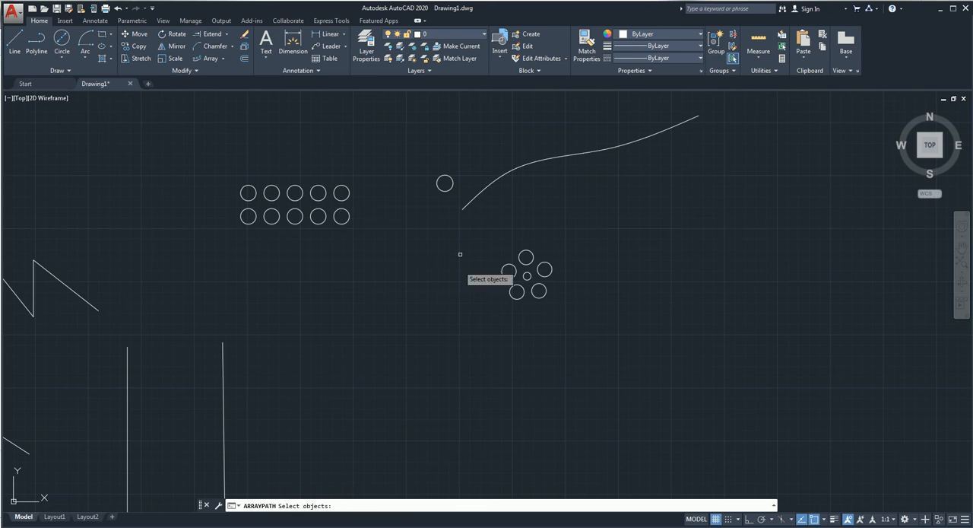
left_click(445, 183)
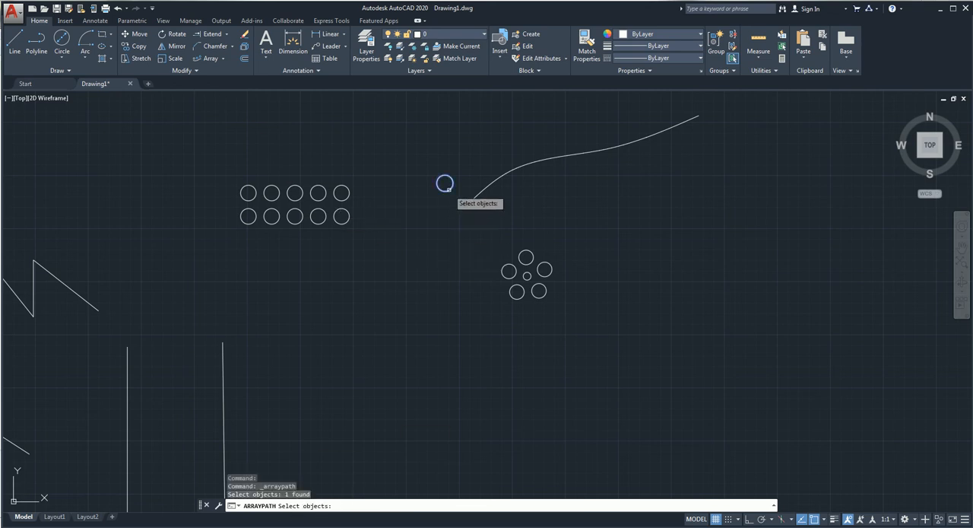
key("Return")
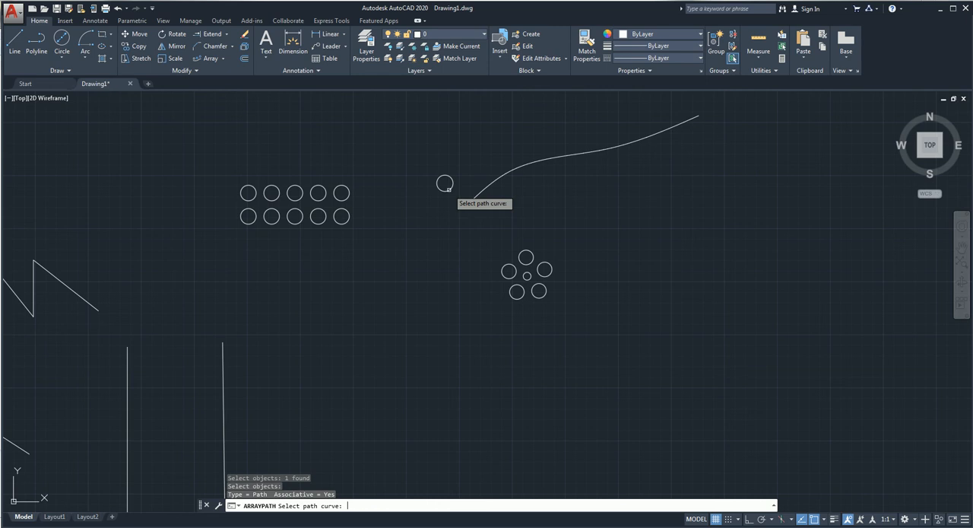
left_click(505, 173)
middle_click_drag(556, 225, 501, 304)
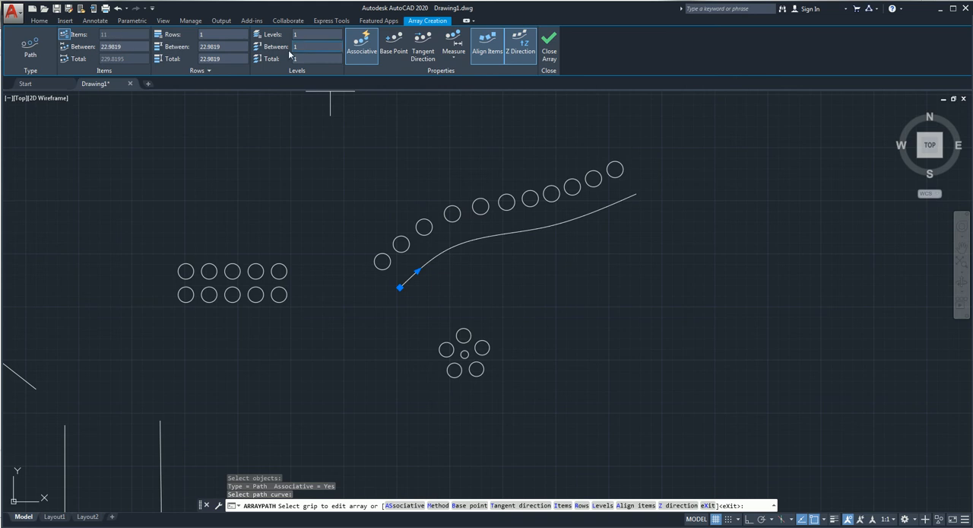
left_click(549, 47)
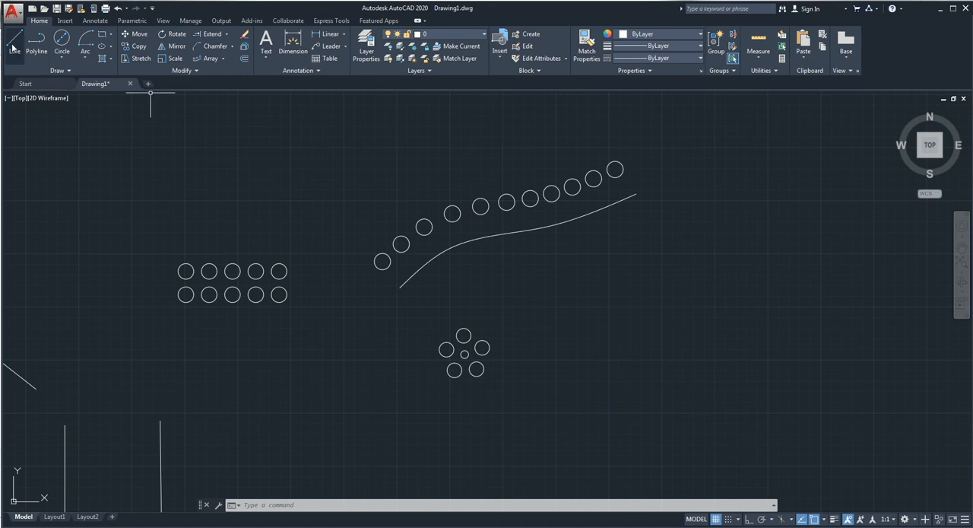
Step: Draw an open zigzag polyline with six segments above the rectangular grid of circles
left_click(36, 41)
left_click(136, 222)
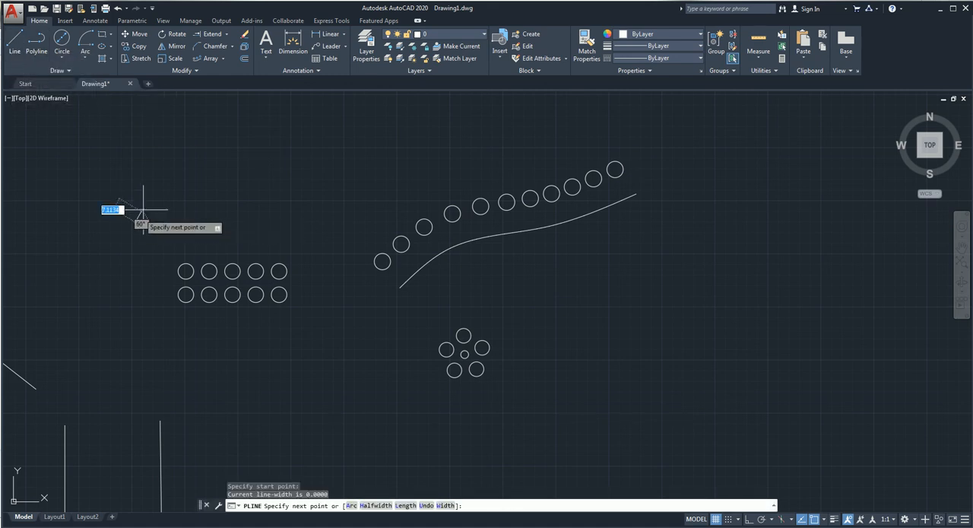
left_click(168, 179)
left_click(212, 217)
left_click(223, 169)
left_click(325, 211)
left_click(325, 158)
left_click(422, 176)
key("Return")
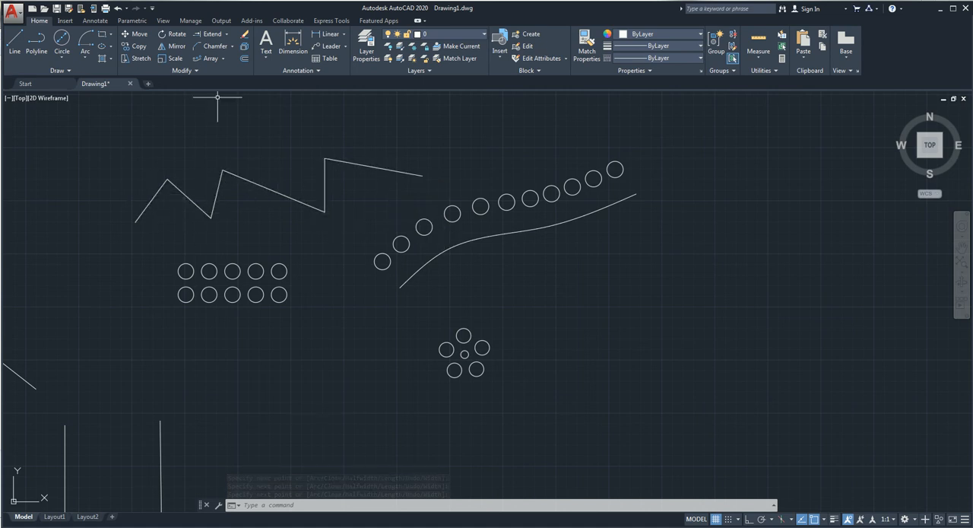
Step: Offset the zigzag polyline above the circle grid upward by a distance of 40, using the Through option
left_click(241, 59)
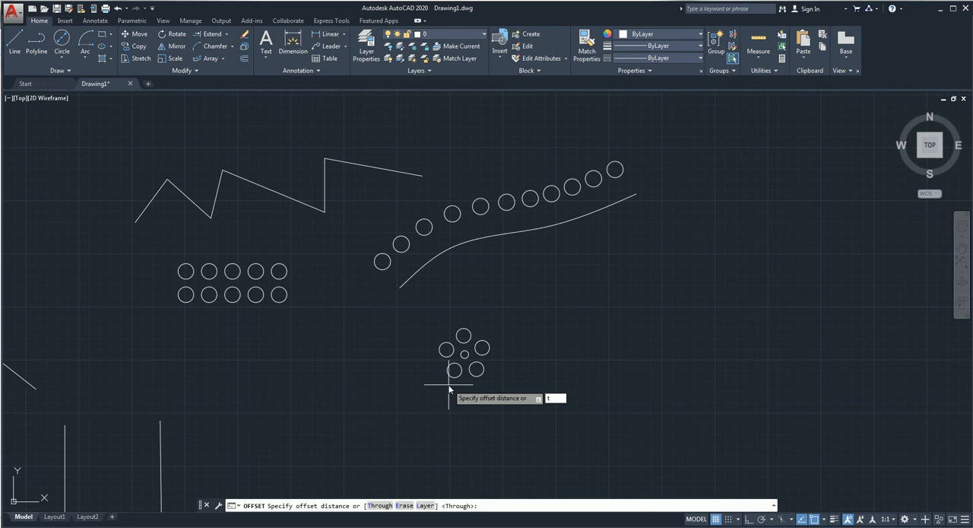
key("Return")
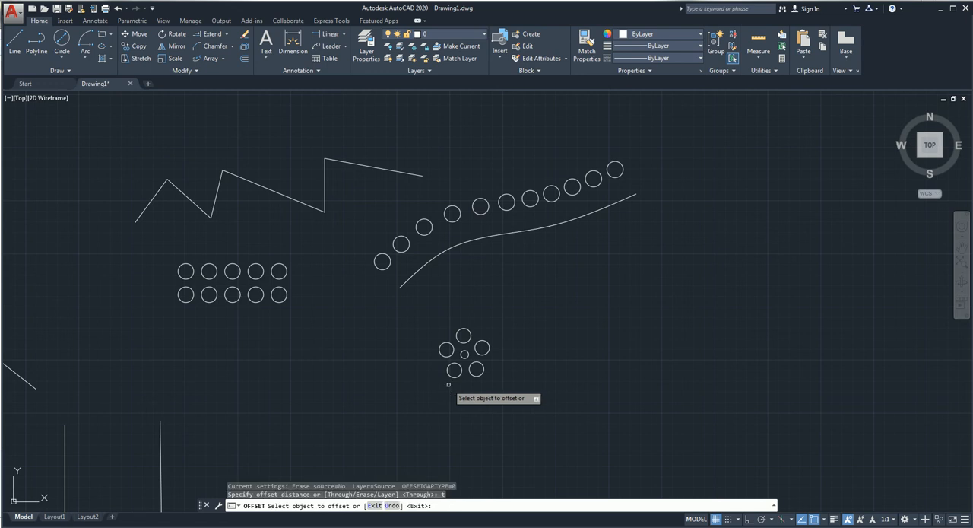
left_click(368, 167)
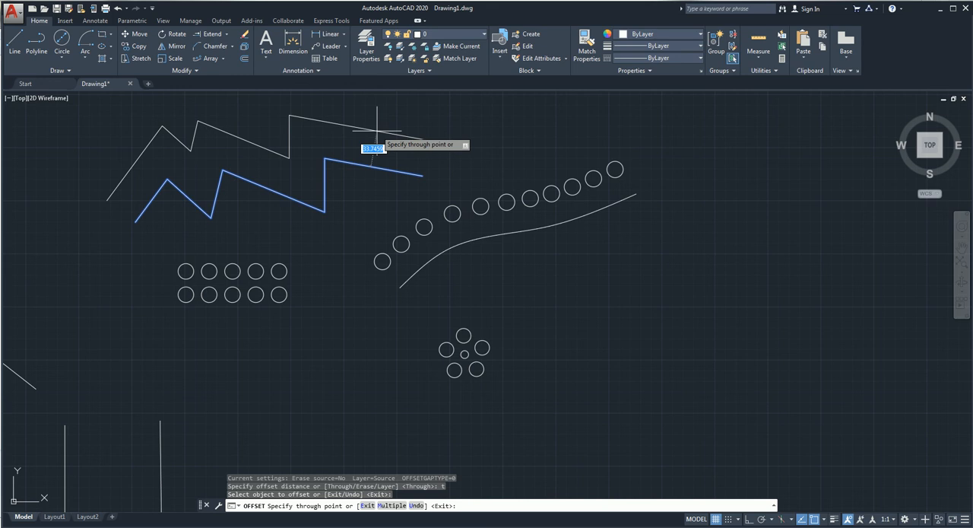
type("40")
key("Return")
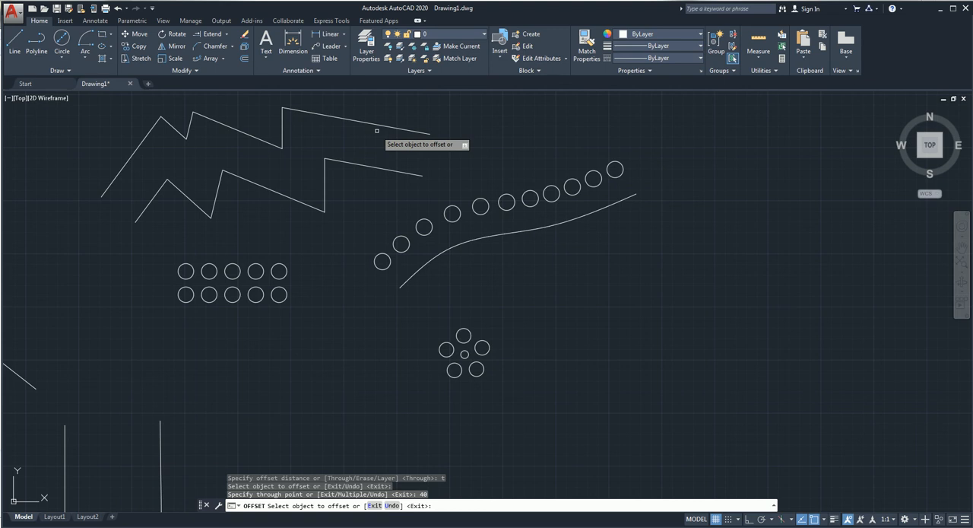
key("Return")
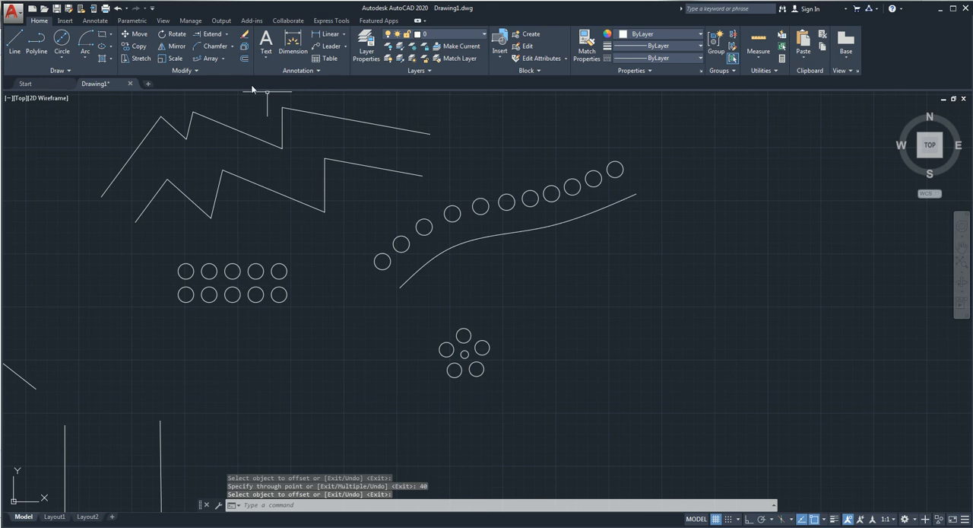
Step: Add a multiline text reading "gkjhffvlvfglvljvlv" in the empty area above the zigzags and the path array
mouse_move(326, 163)
middle_mouse_down()
mouse_move(322, 206)
mouse_move(266, 282)
middle_mouse_up()
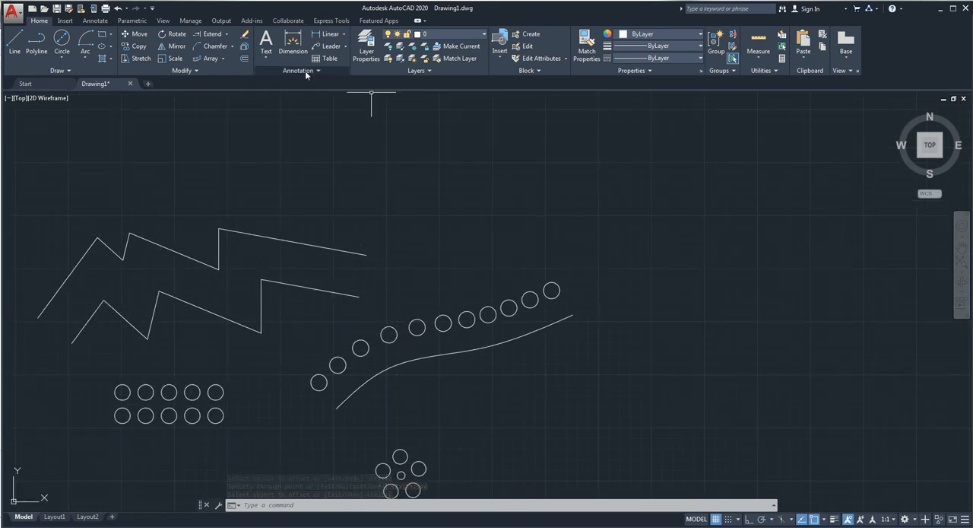
left_click(266, 41)
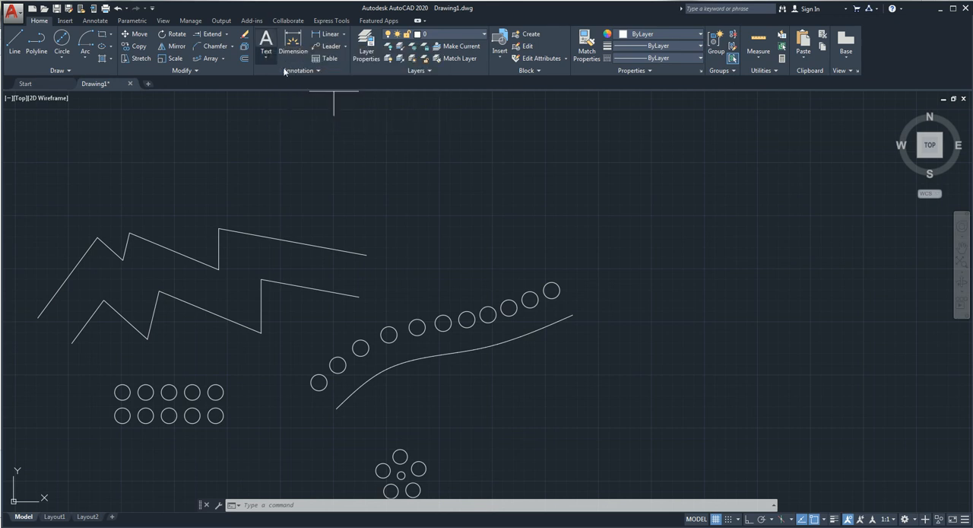
left_click(329, 155)
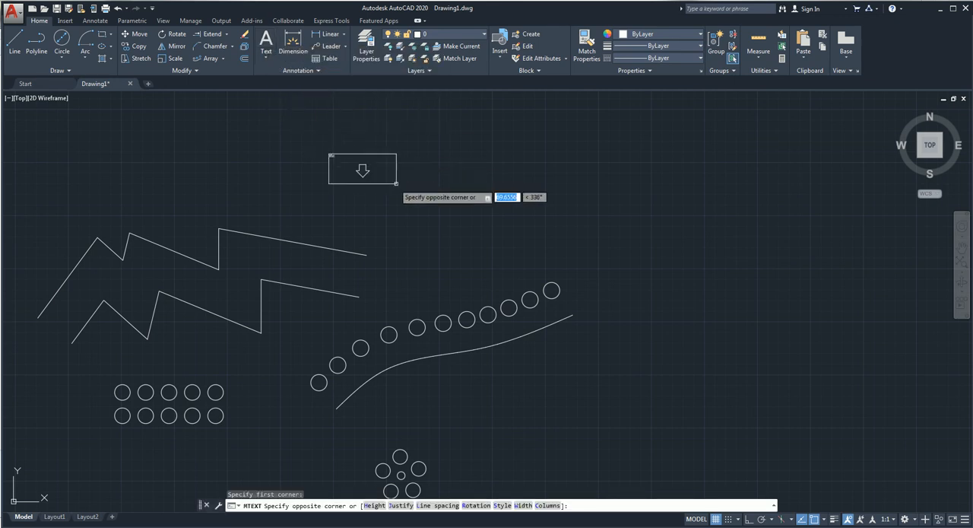
left_click(506, 180)
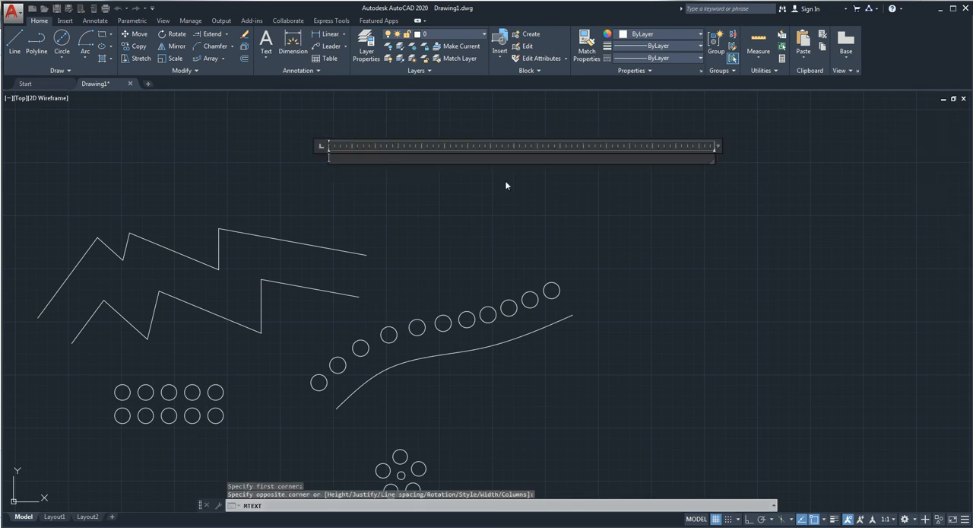
type("gkjhffvlvfglvljvlv")
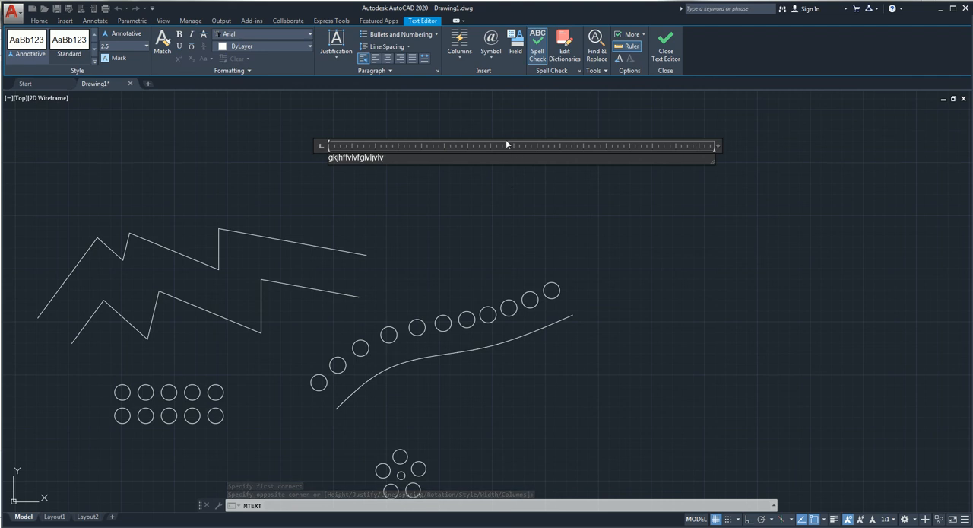
left_click(483, 224)
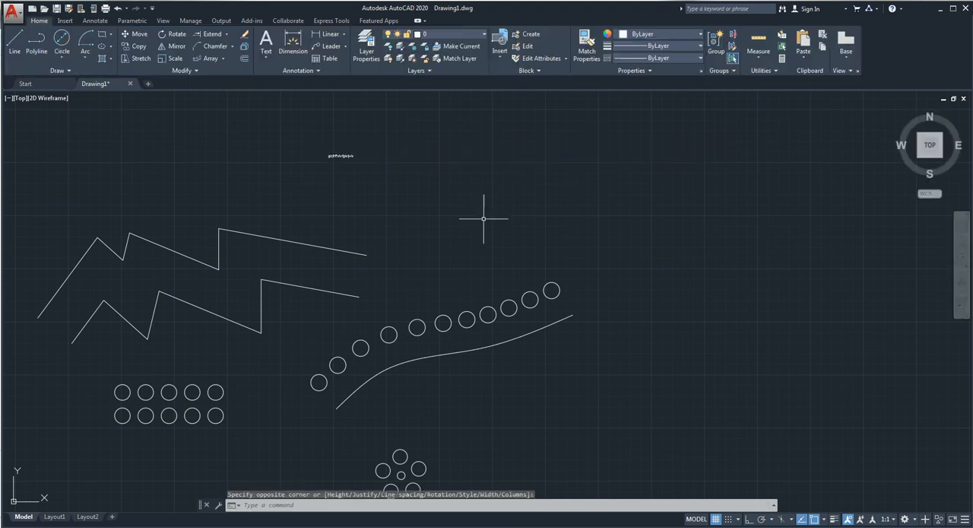
Step: Edit the new multiline text and set its text height to 20, keeping the Arial font
scroll(339, 153, "up", 4)
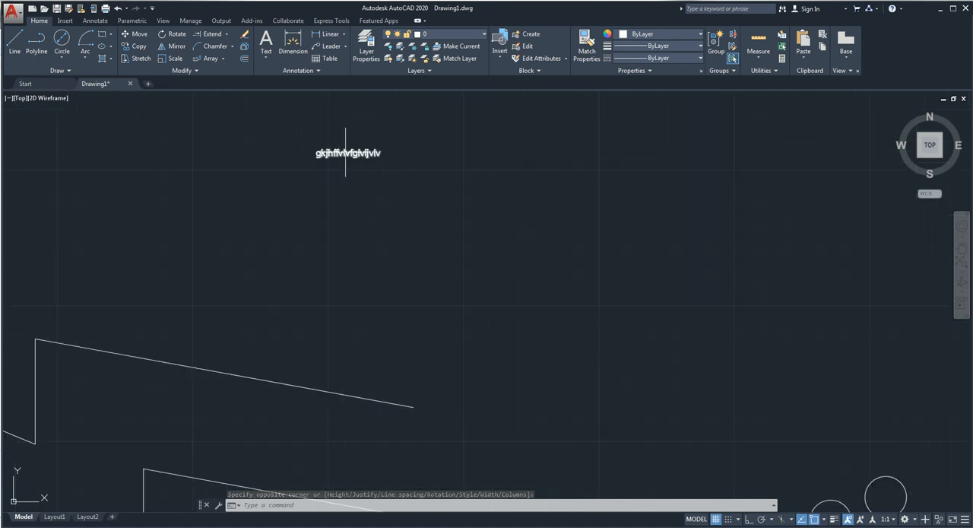
double_click(360, 153)
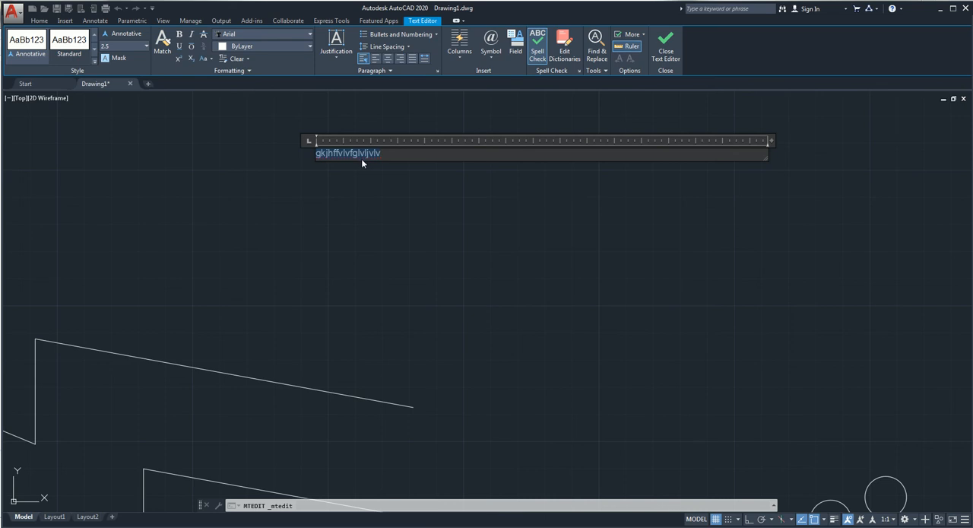
left_click(236, 34)
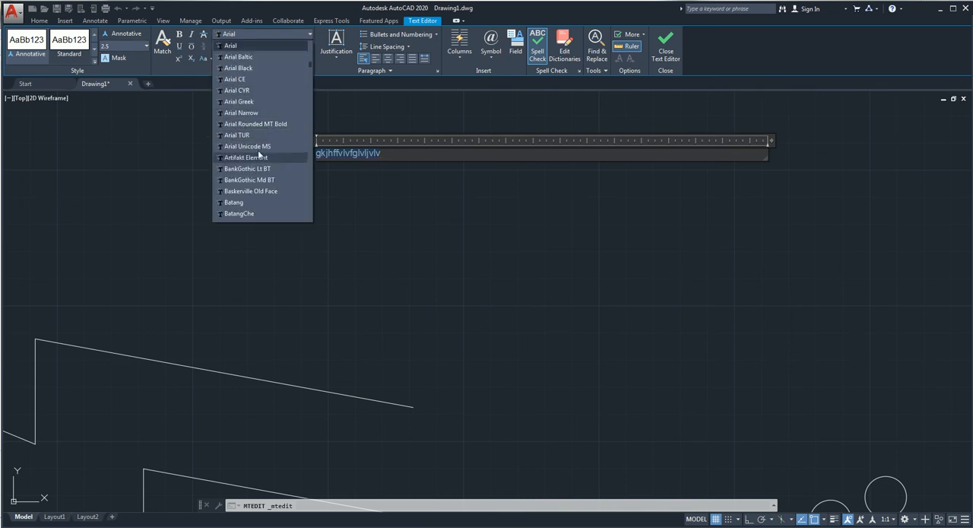
left_click(131, 46)
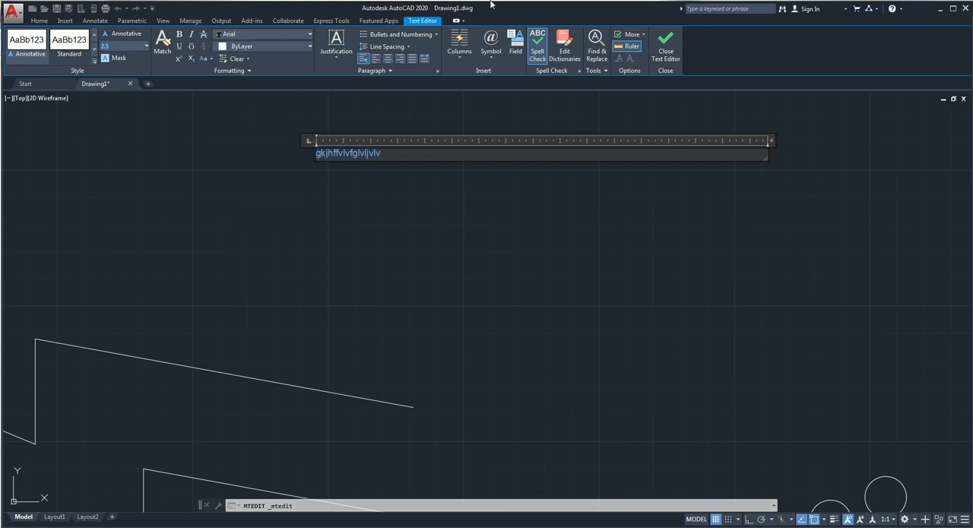
type("20")
key("Return")
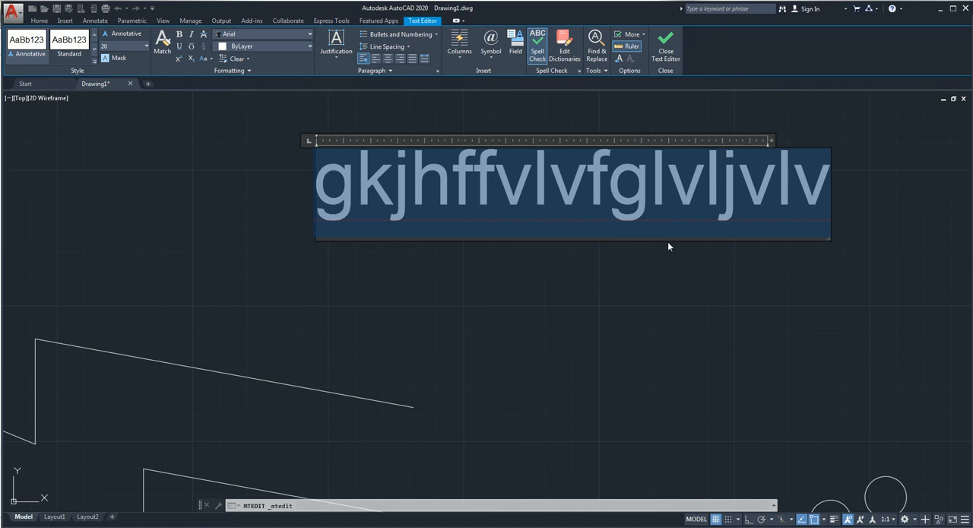
left_click(270, 203)
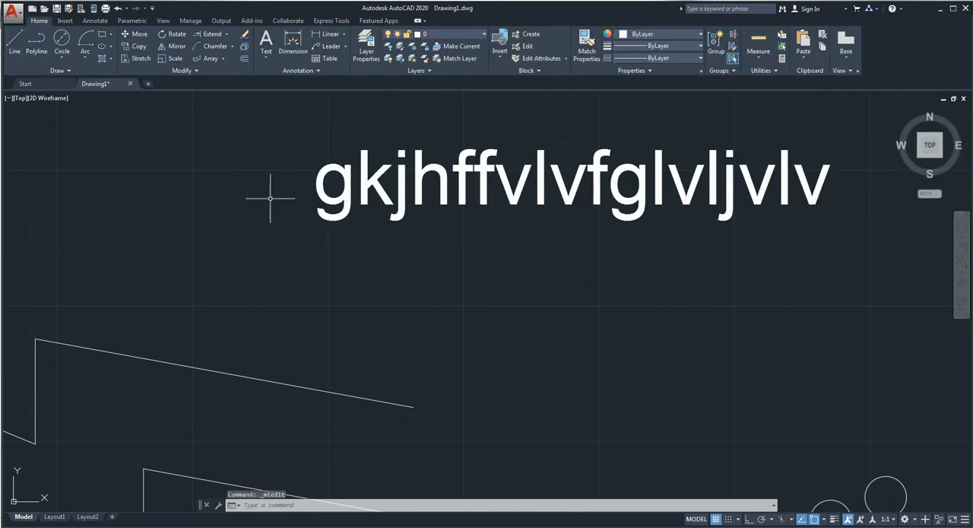
Step: Draw a single sloped line about 137 units long above the zigzags, beside the text
scroll(524, 217, "down", 6)
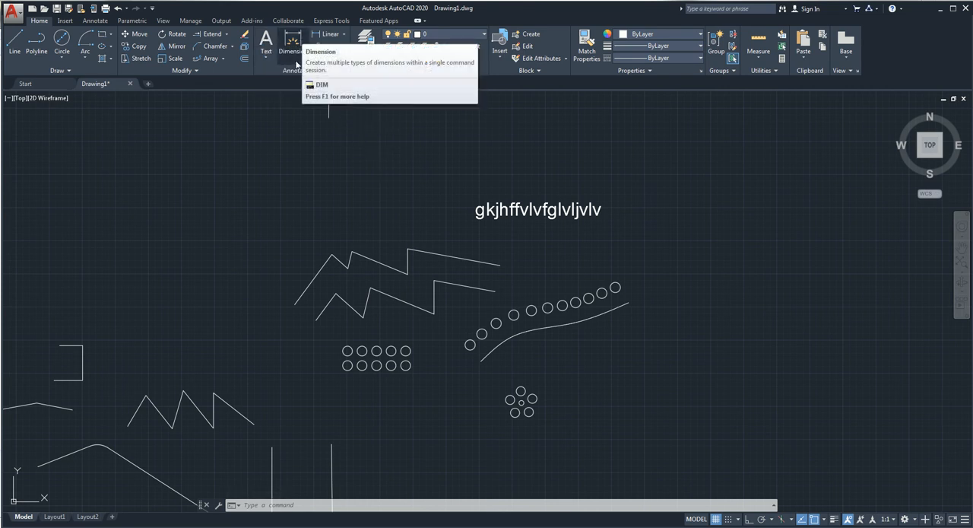
left_click(343, 34)
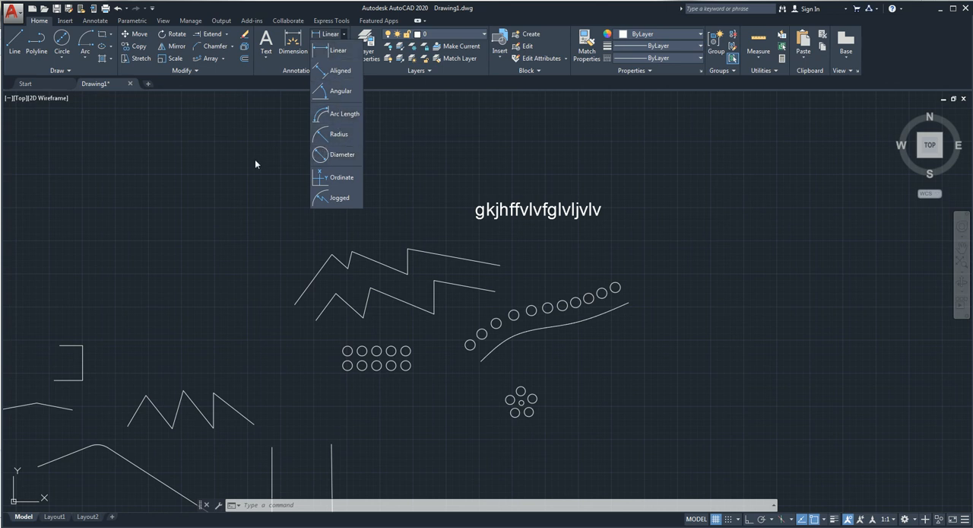
left_click(344, 34)
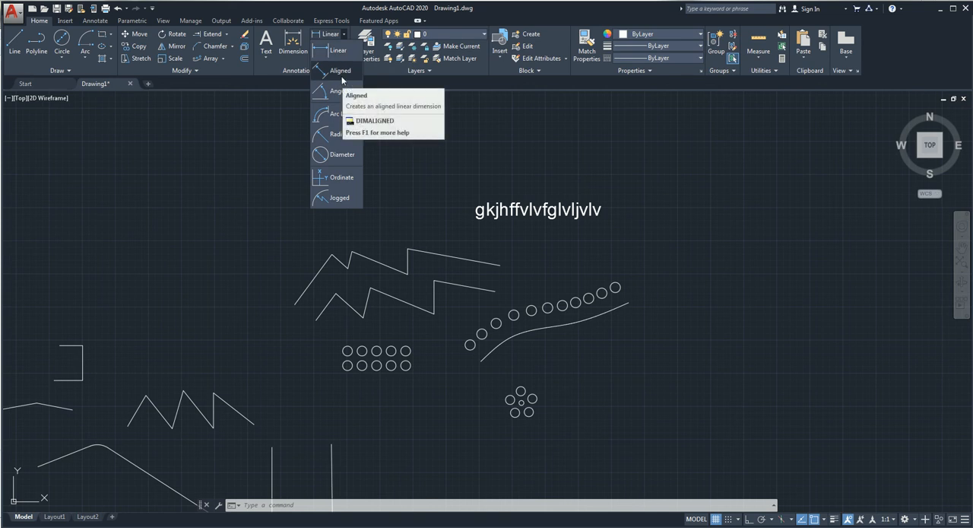
left_click(156, 105)
left_click(14, 43)
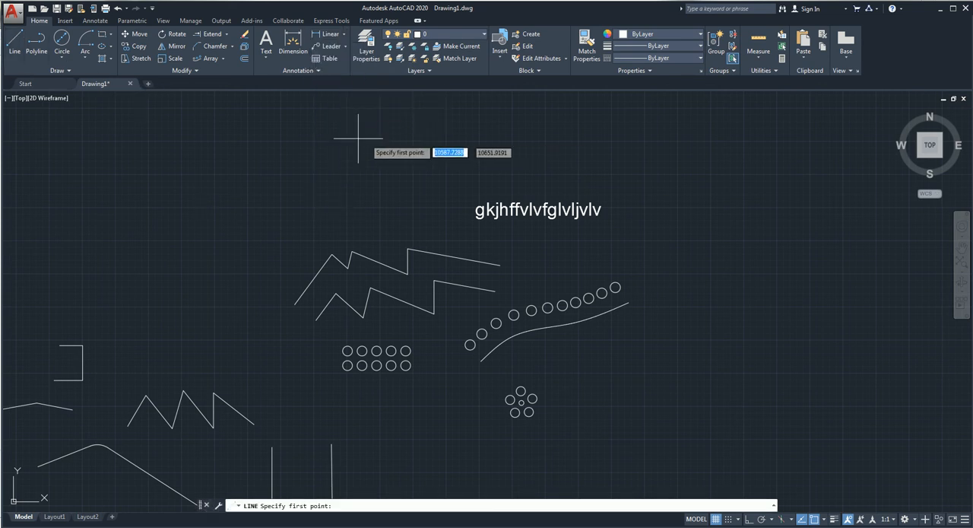
left_click(371, 145)
left_click(295, 195)
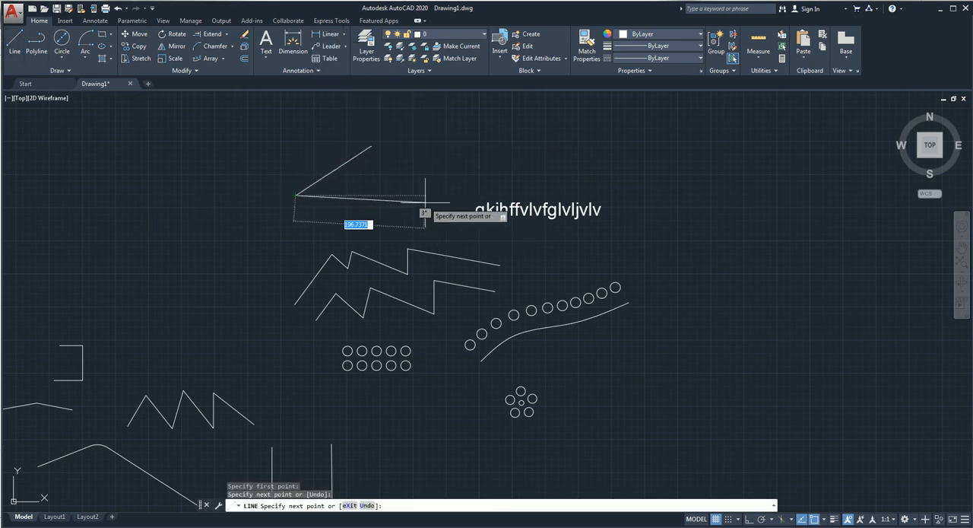
key("Return")
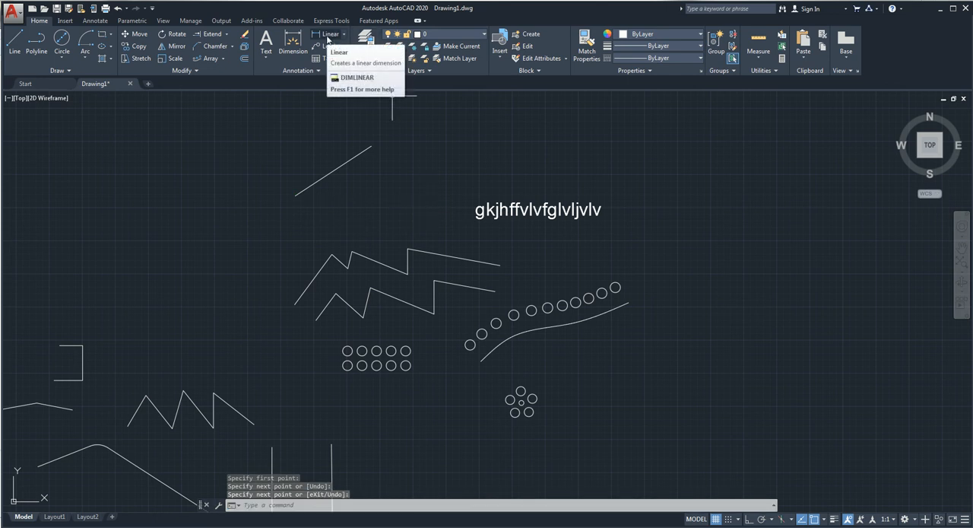
Step: Add a vertical linear dimension between the sloped line's two endpoints, placed just beyond its upper end
left_click(327, 38)
left_click(295, 196)
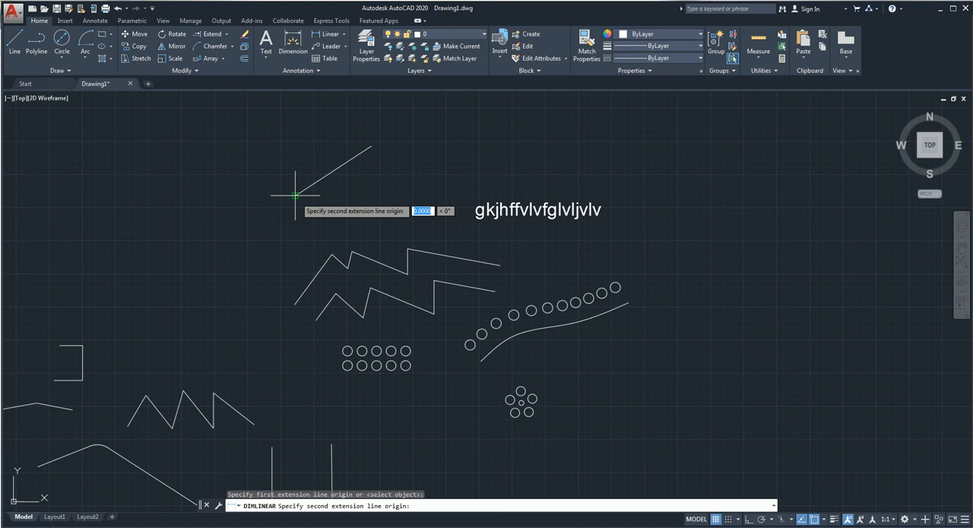
left_click(370, 146)
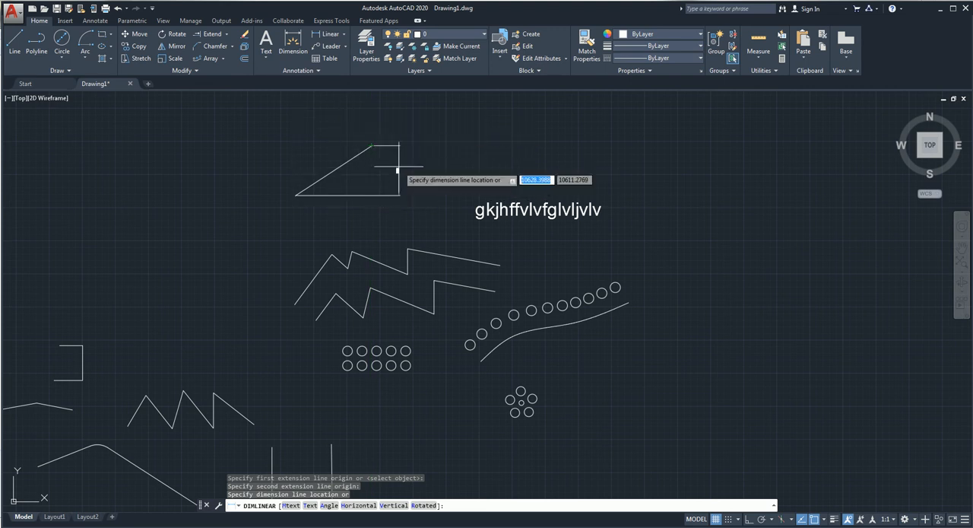
left_click(380, 167)
Step: Add an aligned dimension between the sloped line's endpoints, placed parallel to it on its upper side
left_click(344, 34)
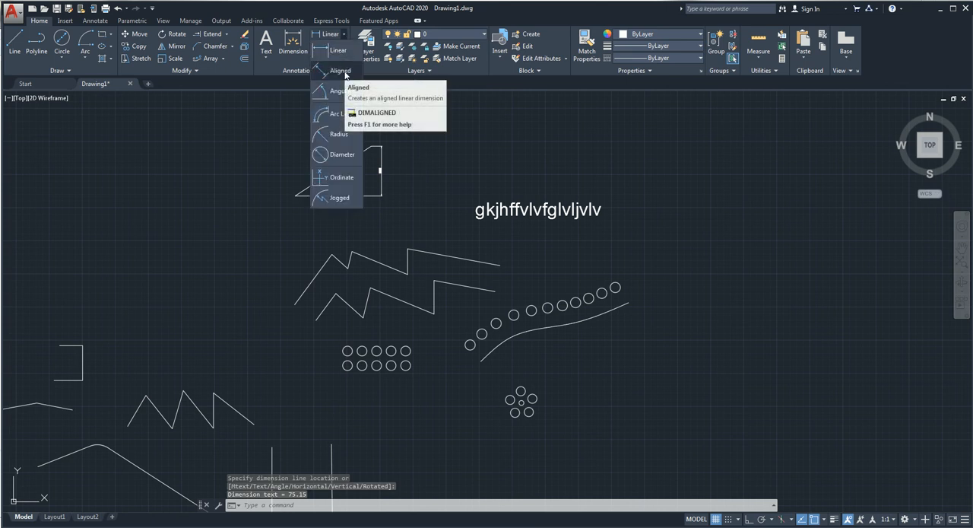
left_click(342, 71)
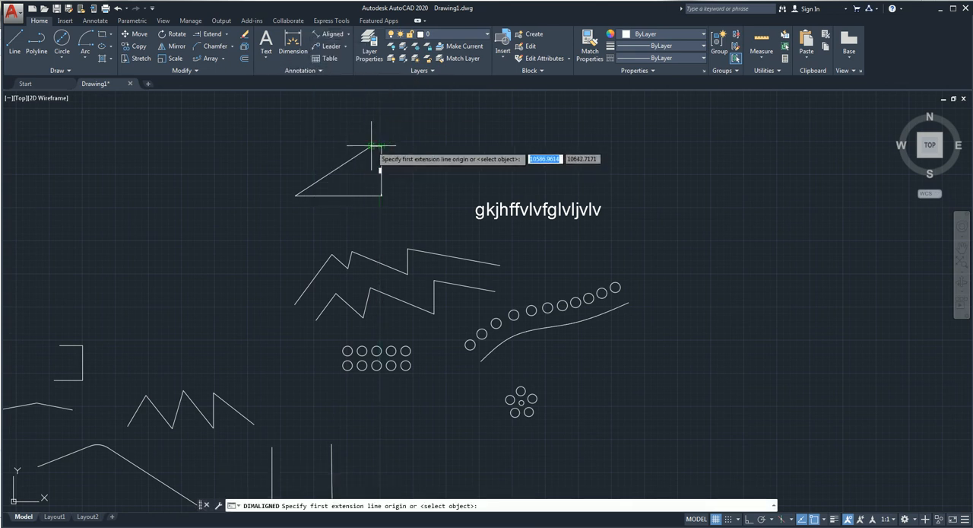
left_click(371, 145)
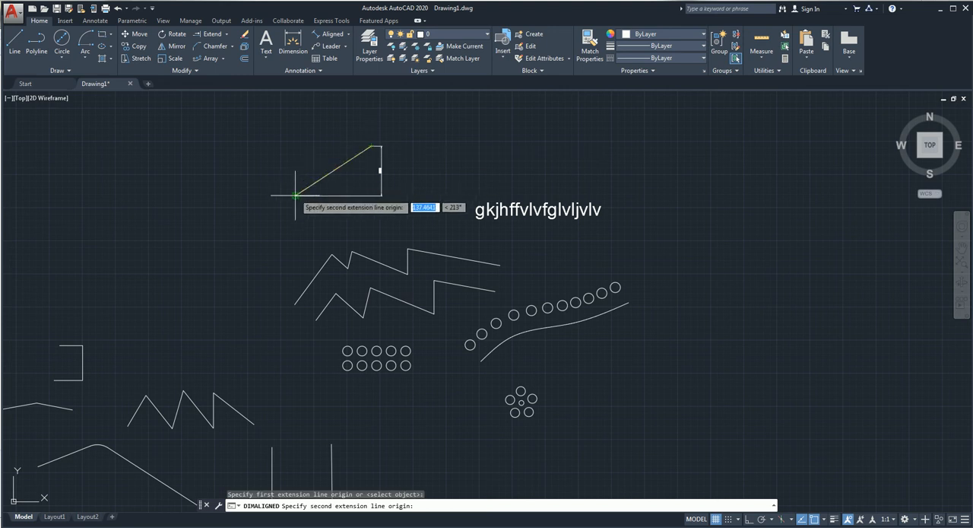
left_click(296, 196)
scroll(320, 157, "up", 6)
middle_click_drag(411, 234, 422, 331)
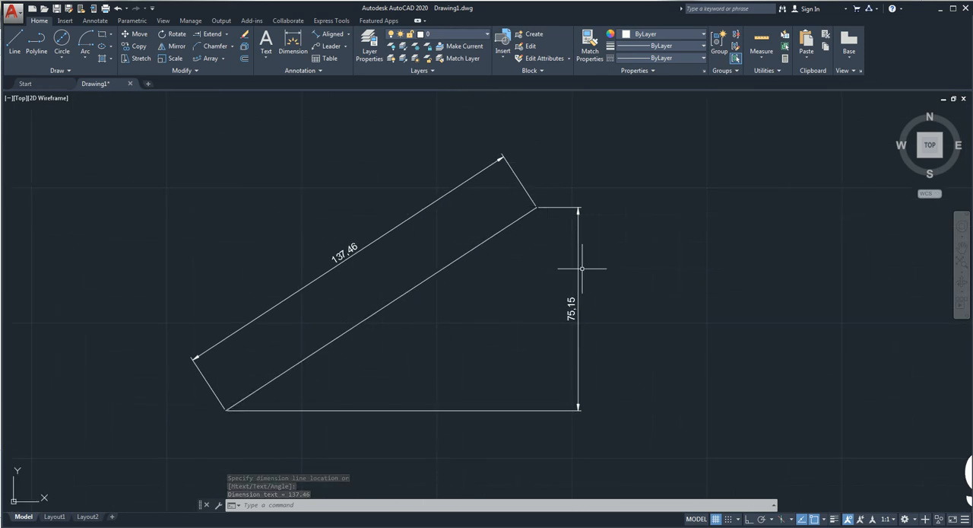
Step: Draw two connected lines forming an open angle of about 67° to the right of the dimensioned line
left_click(348, 34)
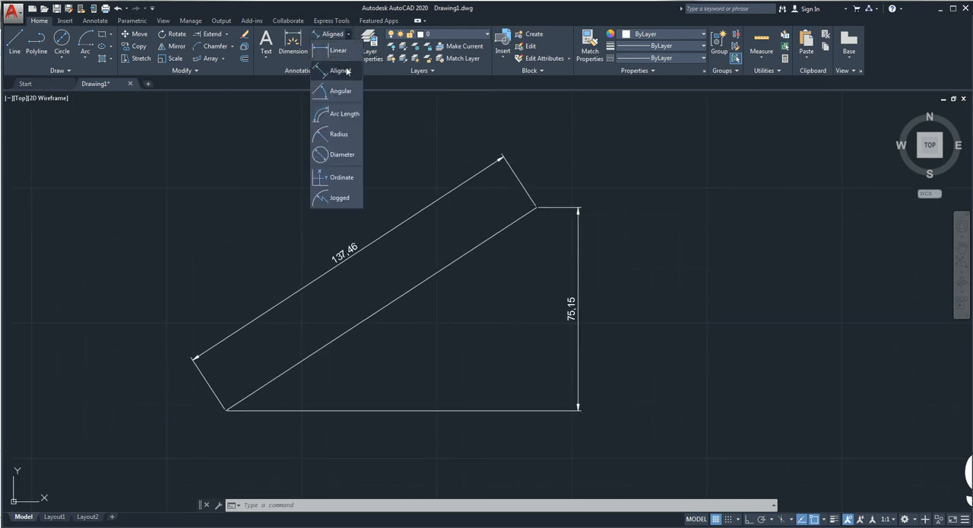
left_click(14, 45)
left_click(736, 174)
left_click(698, 307)
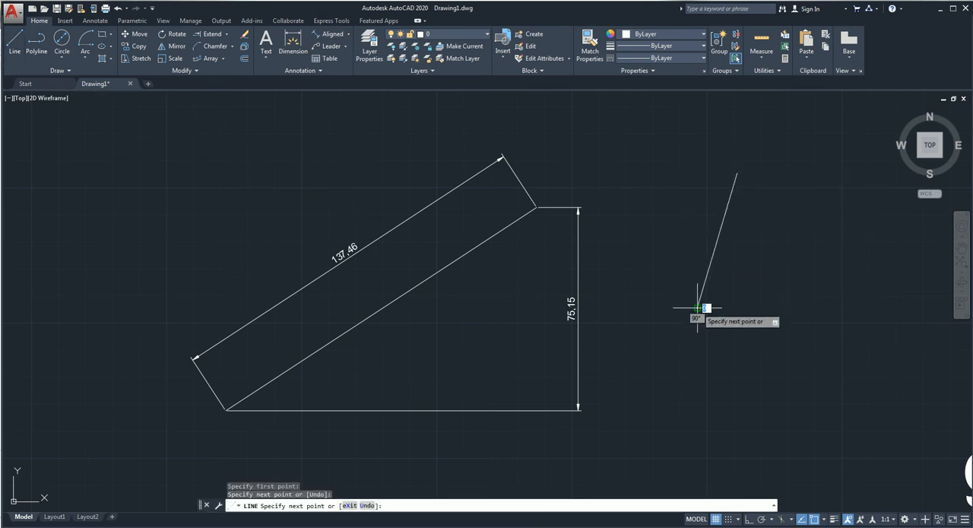
left_click(849, 291)
key("Return")
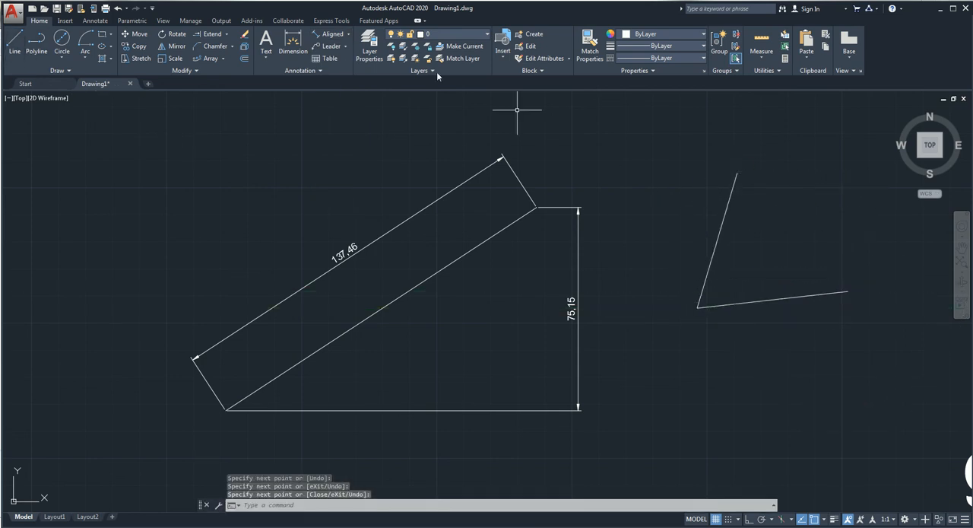
Step: Add an angular dimension between the two connected lines, placed close to their vertex
left_click(348, 34)
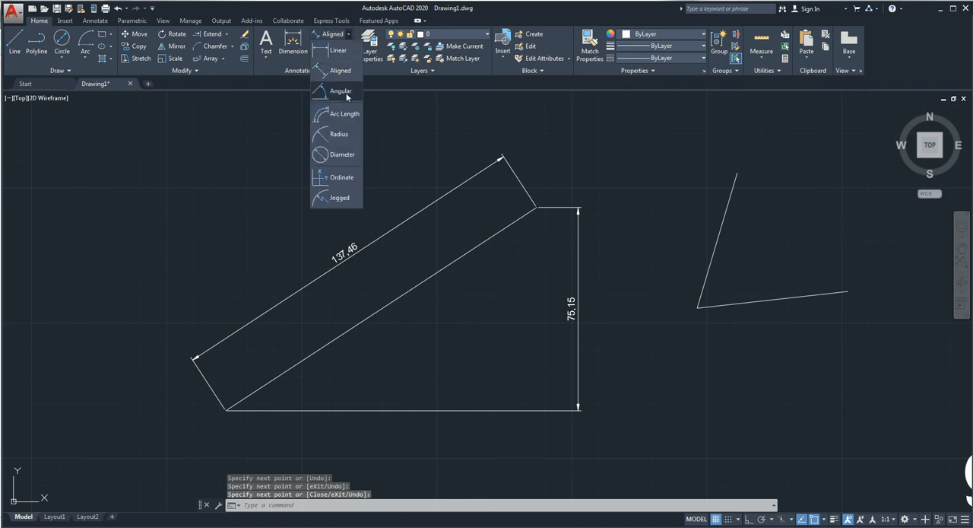
left_click(344, 92)
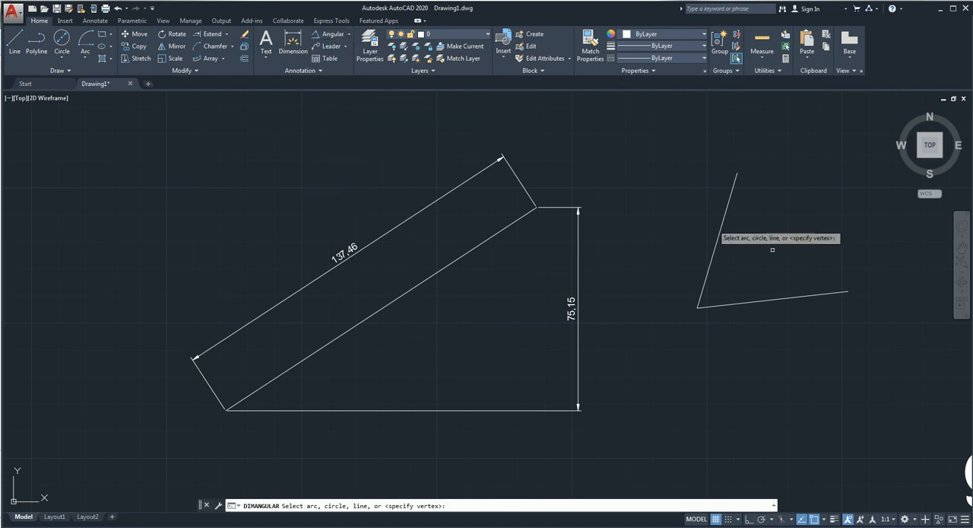
left_click(724, 221)
left_click(761, 300)
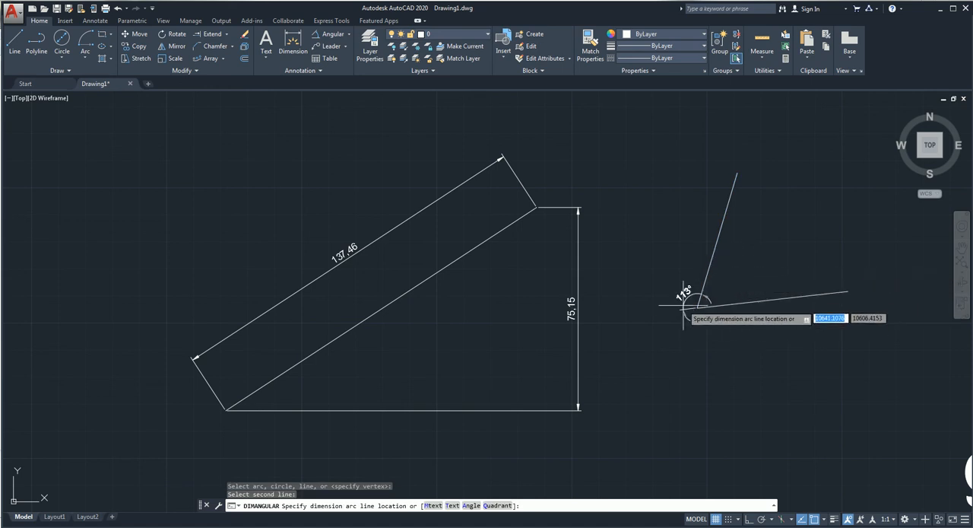
left_click(719, 288)
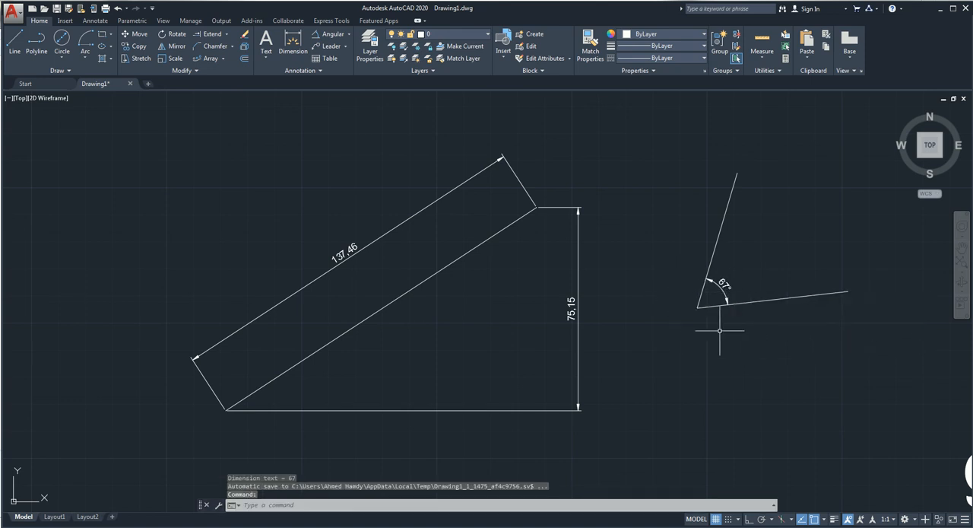
Step: Draw a downward-bulging arc about 225 units long by start, center and end, in the empty area above the broken rectangle
left_click(349, 35)
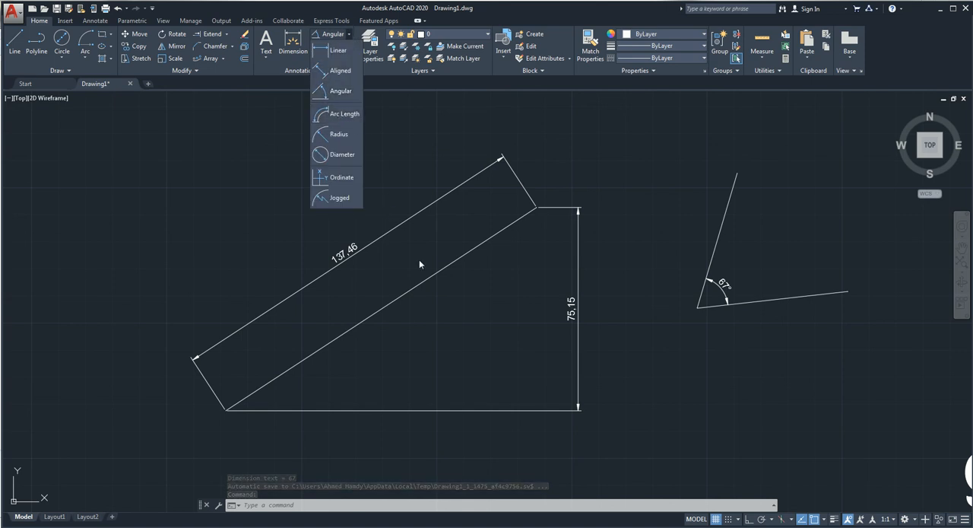
scroll(236, 228, "down", 5)
middle_click_drag(152, 328, 417, 229)
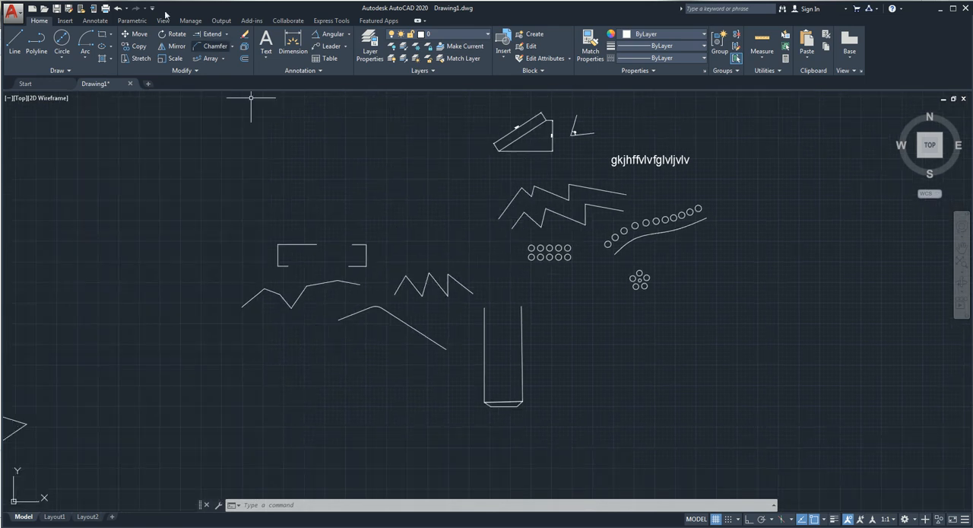
left_click(87, 43)
left_click(259, 139)
left_click(298, 115)
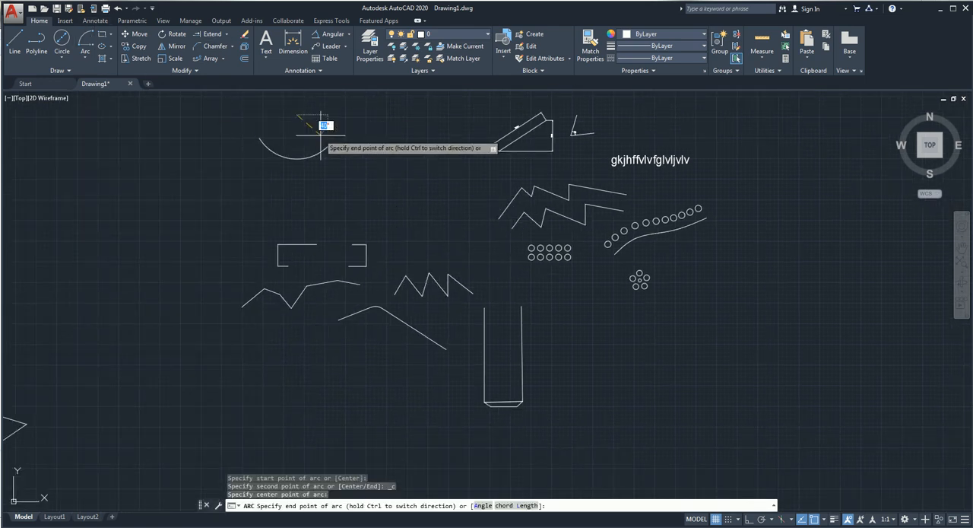
left_click(334, 135)
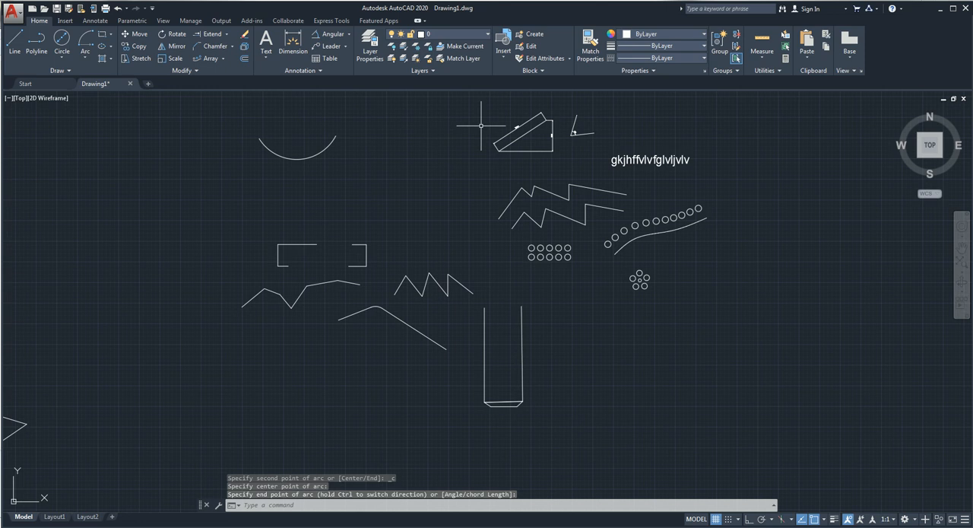
Step: Add an arc length dimension to the new arc, placed just outside its lower side
left_click(349, 36)
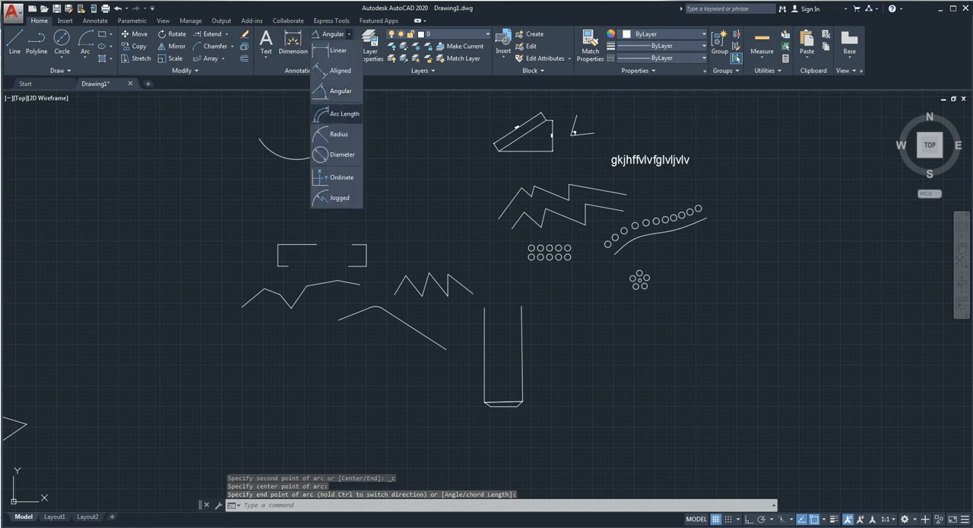
left_click(335, 115)
left_click(326, 148)
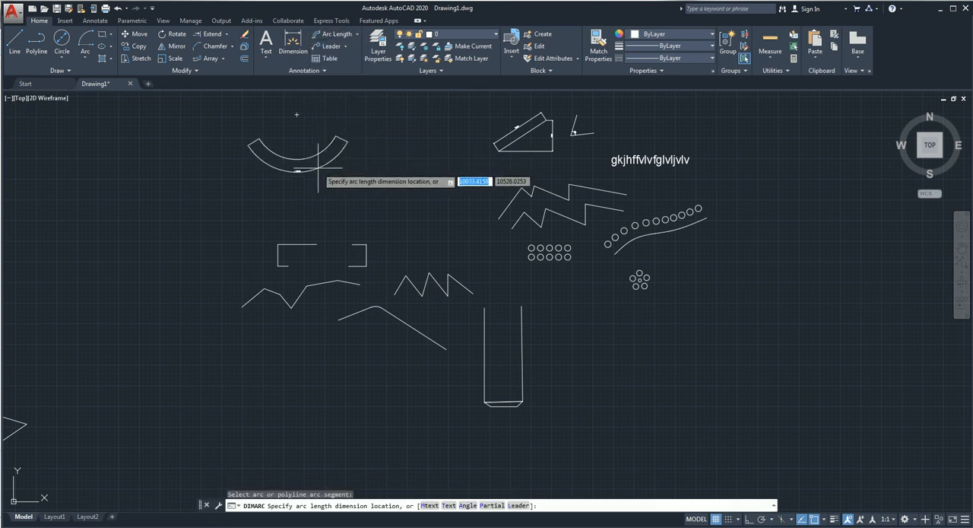
left_click(296, 169)
scroll(296, 167, "up", 4)
middle_click_drag(324, 199, 370, 276)
scroll(330, 237, "up", 2)
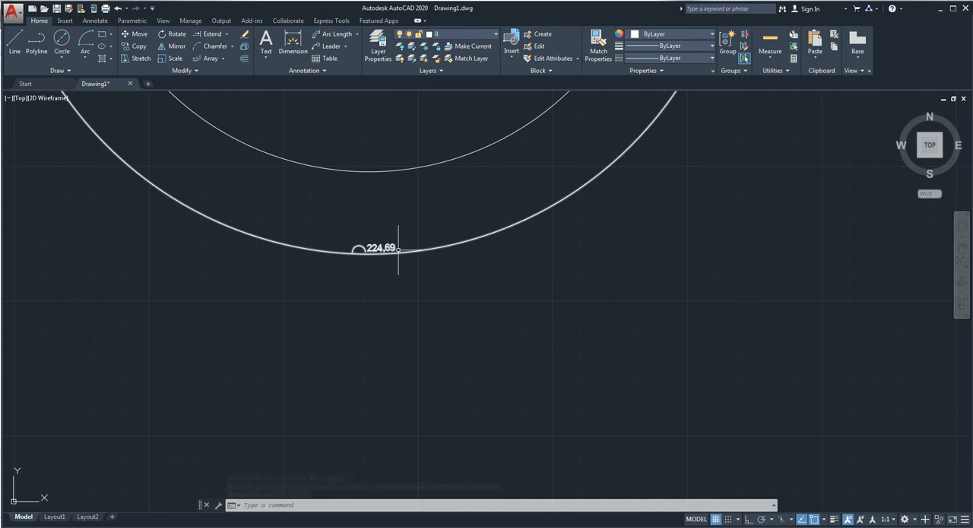
scroll(401, 190, "down", 3)
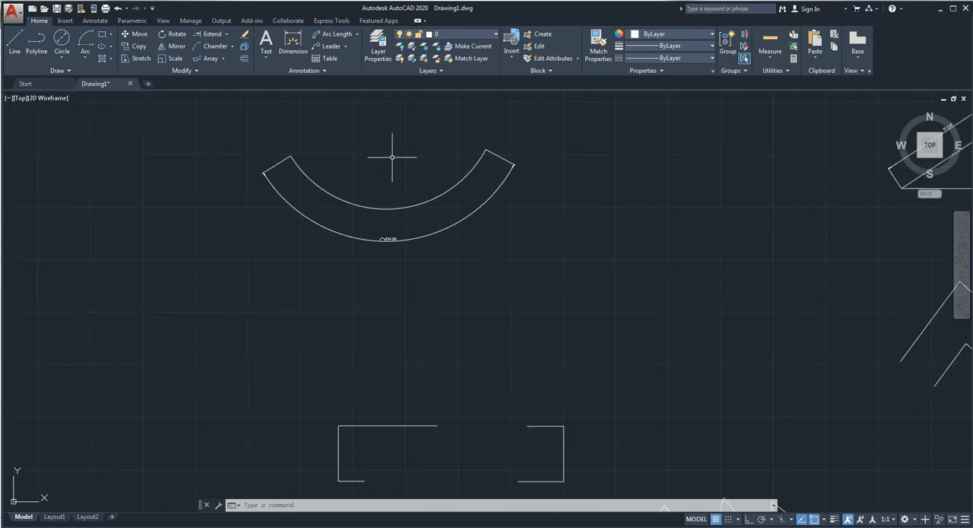
middle_click_drag(392, 156, 393, 240)
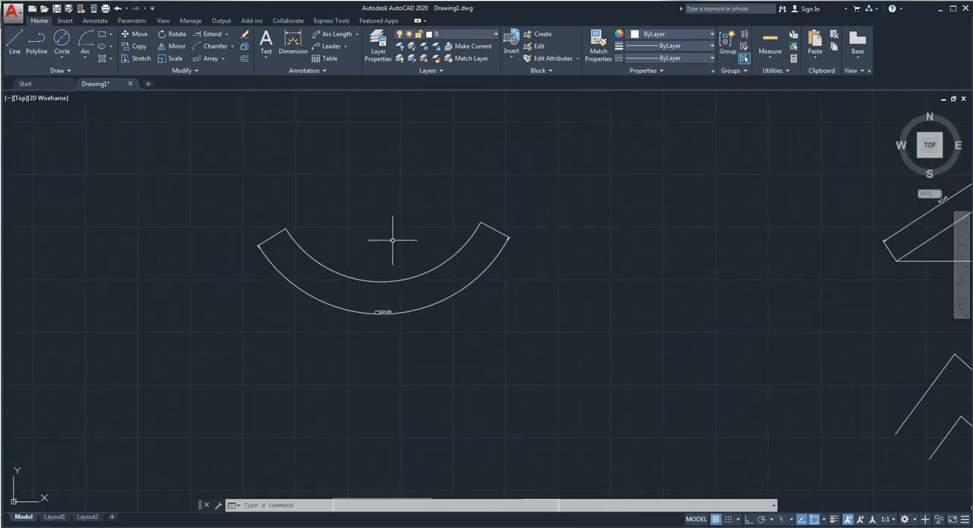
Step: Draw a circle about 30 units in diameter to the upper right of the dimensioned arc
left_click(356, 35)
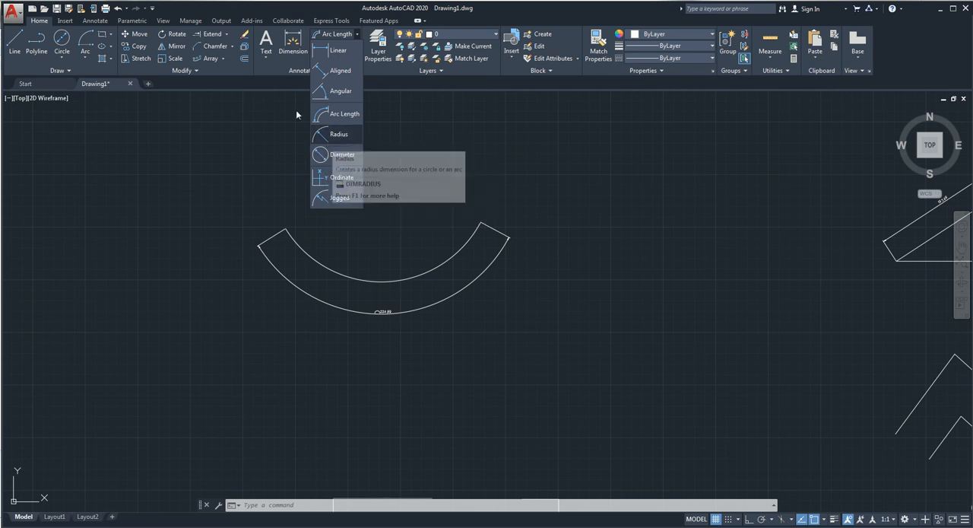
left_click(60, 39)
left_click(629, 187)
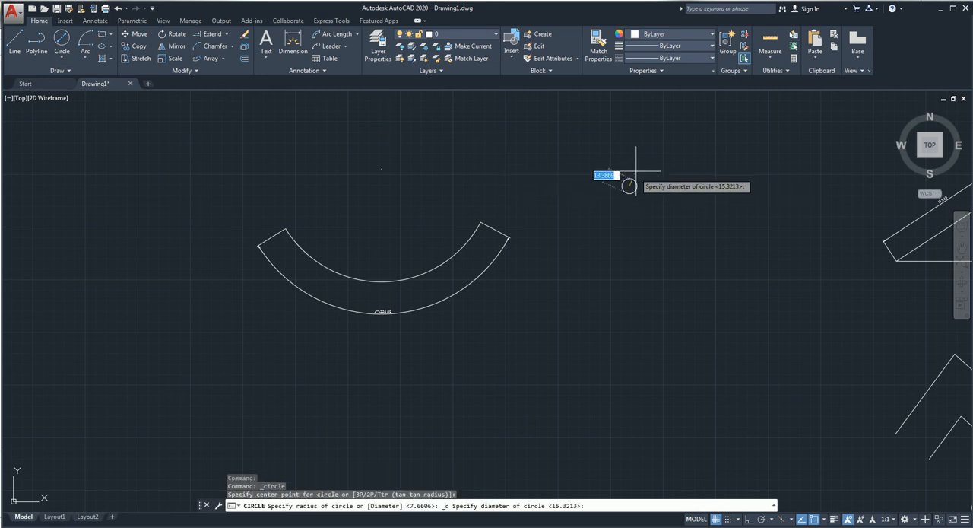
Step: Add a diameter dimension to the circle, with its text outside on the upper right
left_click(357, 34)
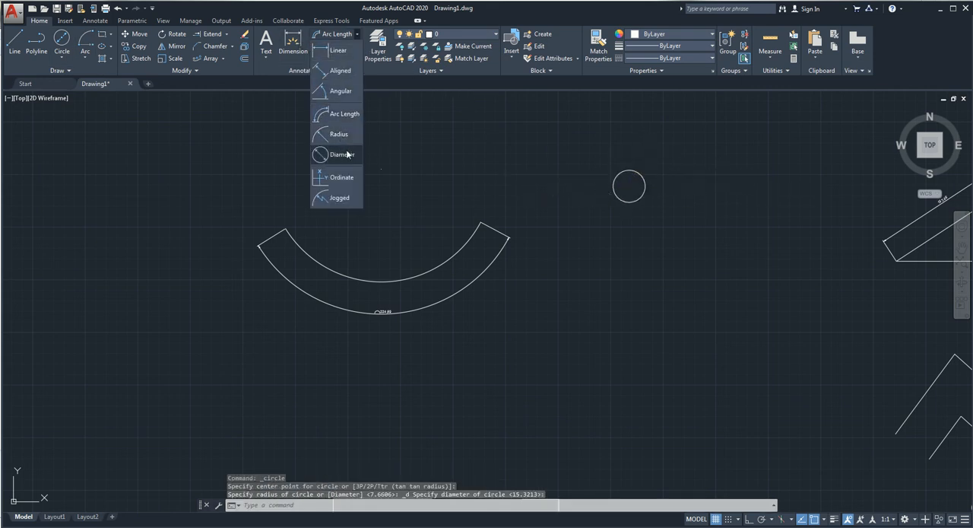
left_click(344, 153)
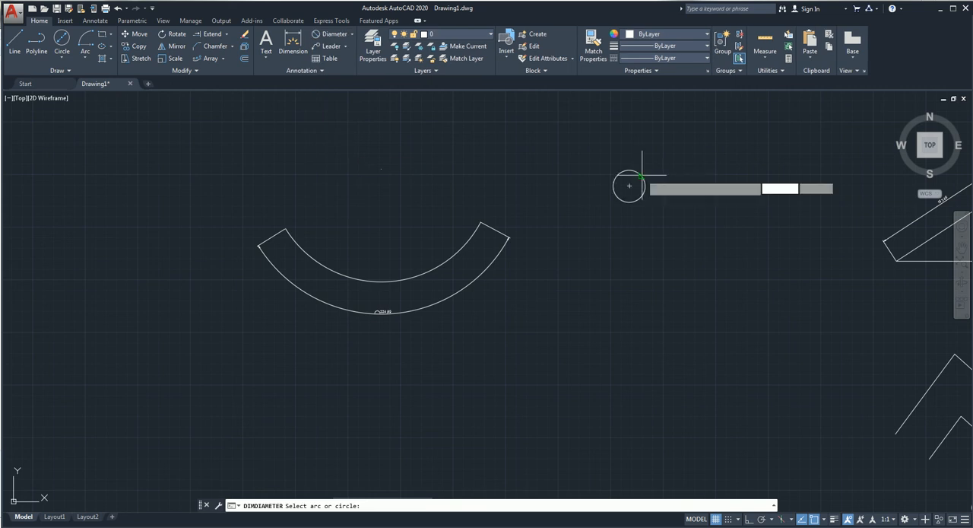
left_click(643, 176)
scroll(651, 172, "up", 4)
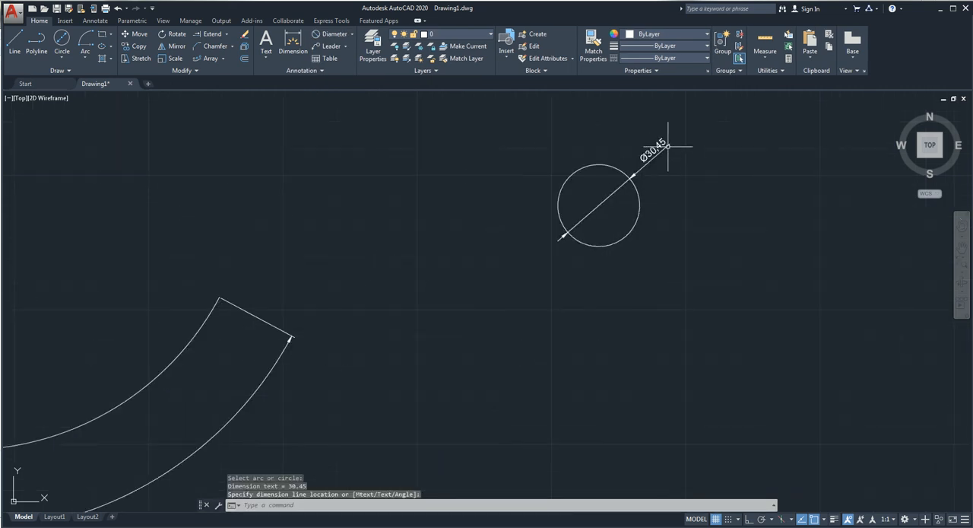
left_click(618, 198)
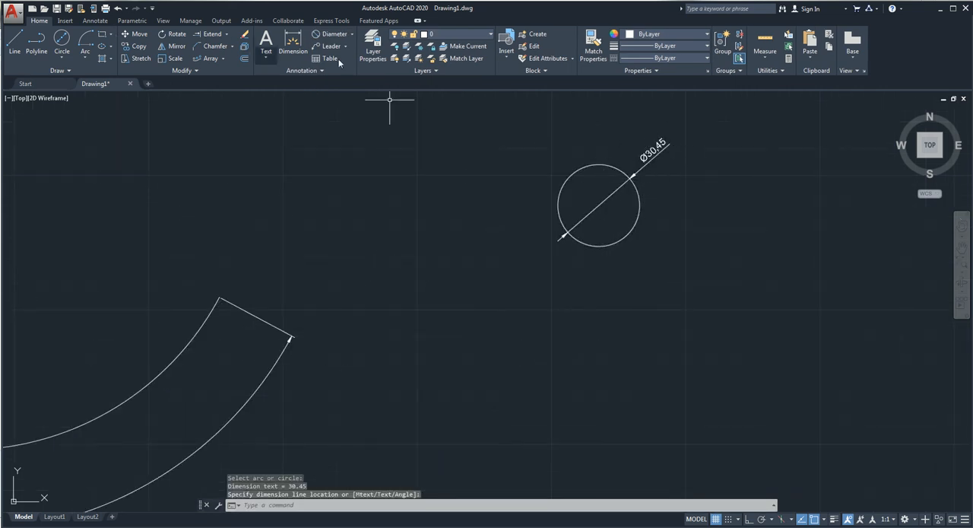
Step: Add a radius dimension to the circle, with its text outside on the upper left
left_click(351, 35)
left_click(334, 134)
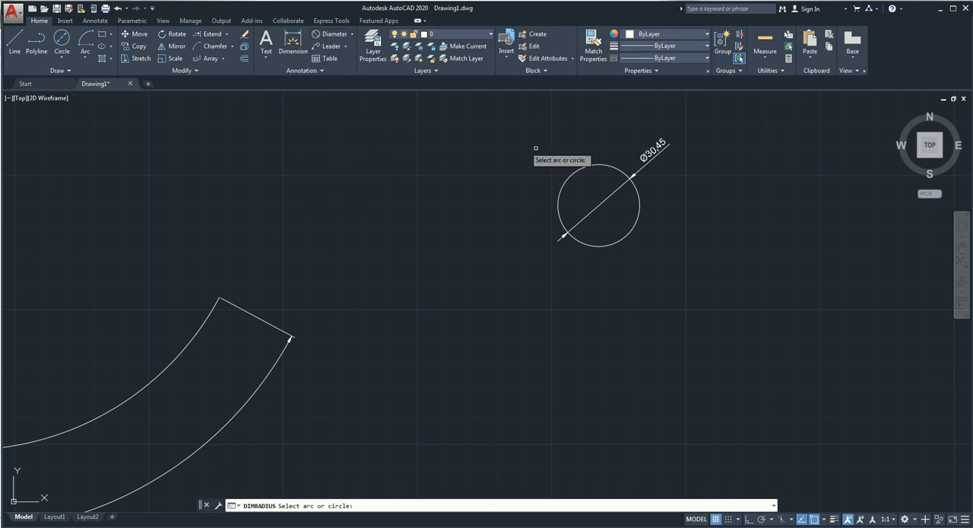
left_click(575, 171)
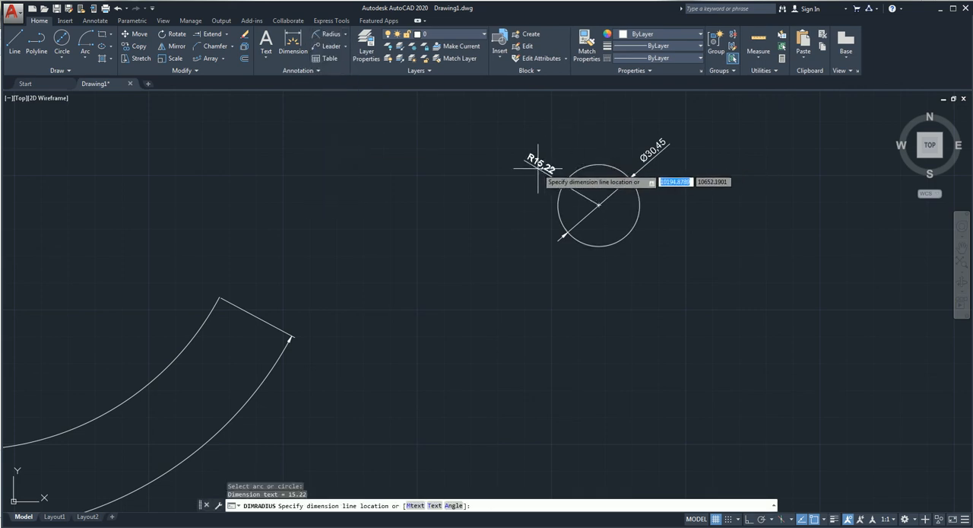
left_click(535, 158)
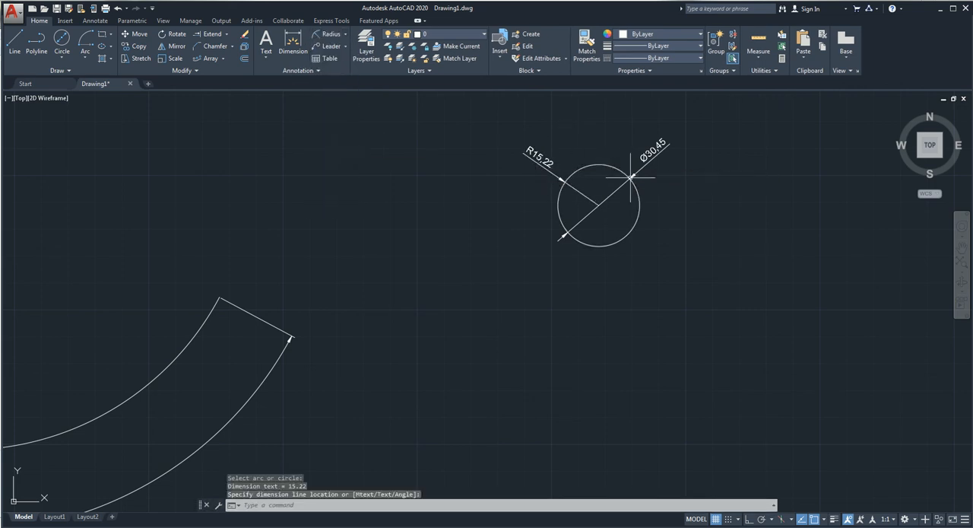
Step: Delete the radius dimension from the circle
left_click(542, 140)
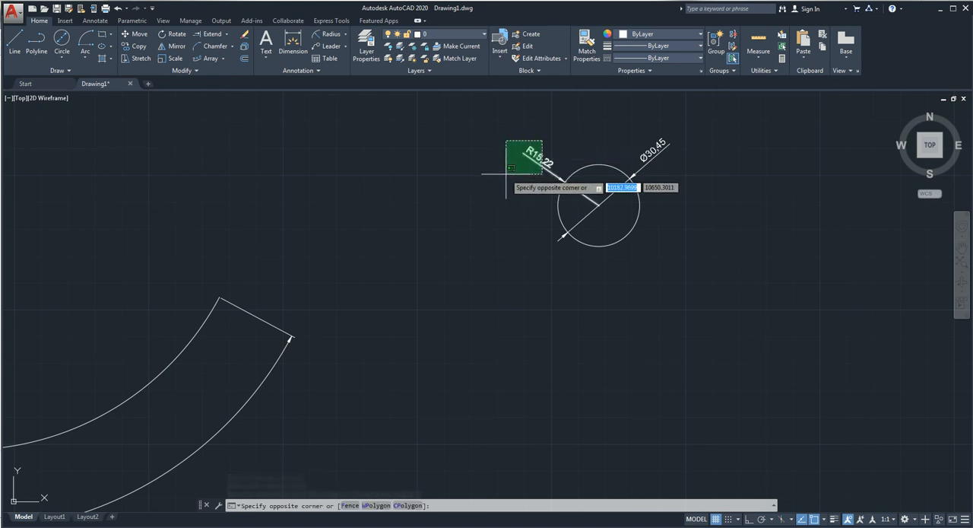
left_click(506, 174)
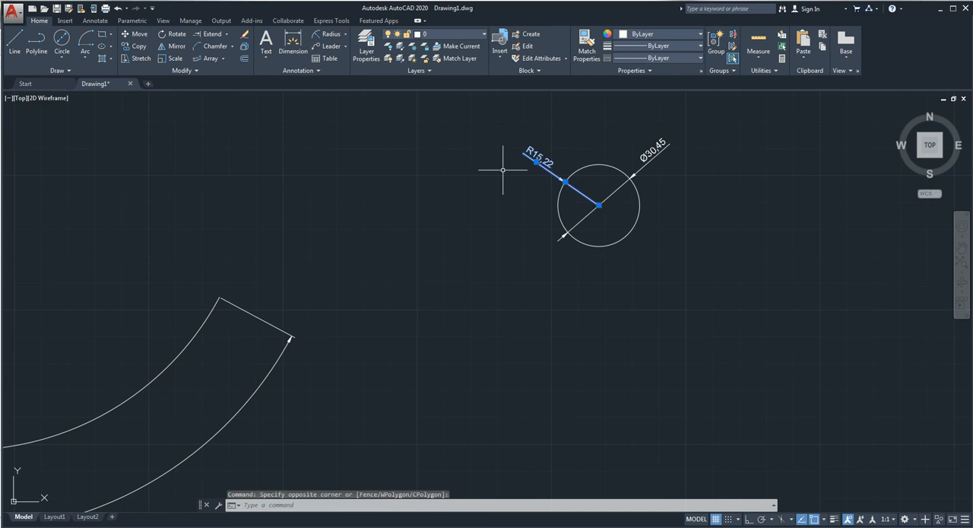
key("Delete")
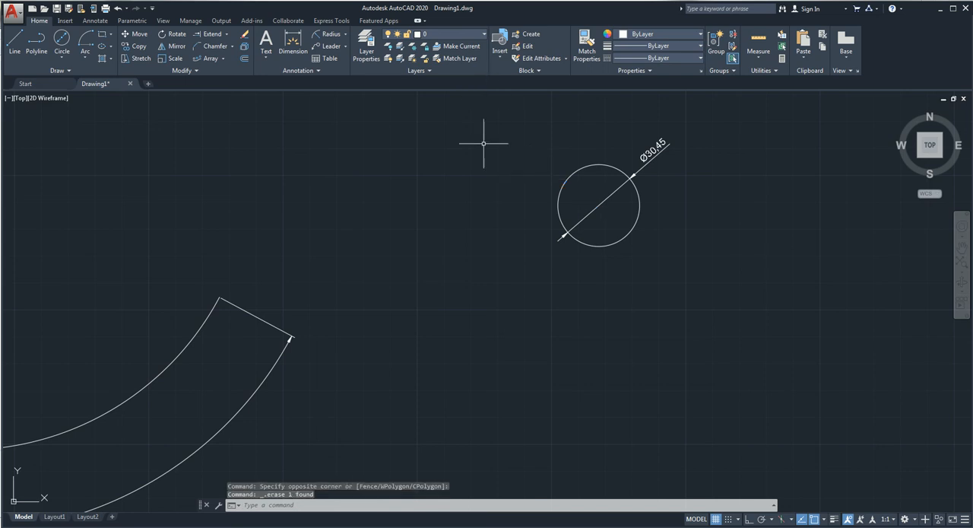
Step: Draw a small arc with a radius of about 23 units to the left of the circle, by start, center and end
left_click(84, 47)
left_click(336, 210)
left_click(378, 174)
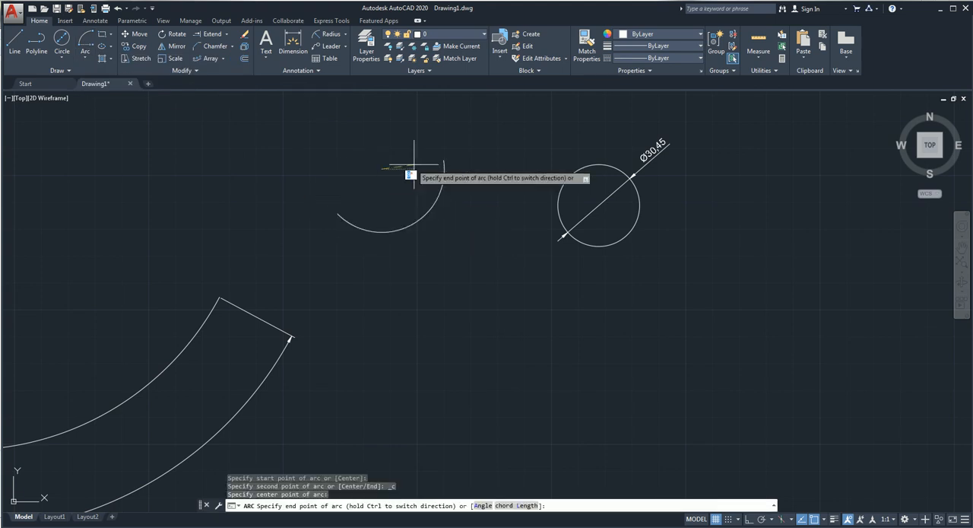
left_click(445, 179)
Step: Add a radius dimension to the small arc, with its text on the inner side
left_click(331, 34)
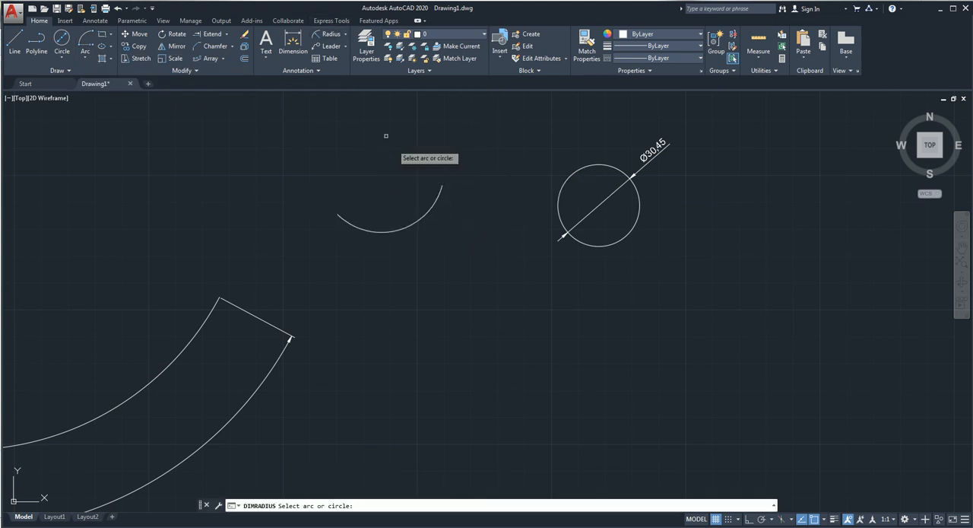
left_click(433, 204)
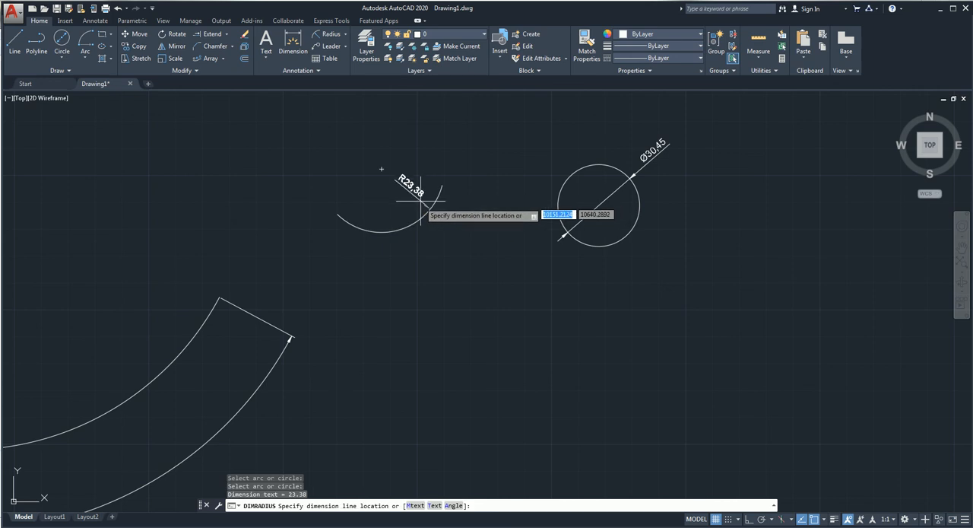
scroll(494, 209, "down", 6)
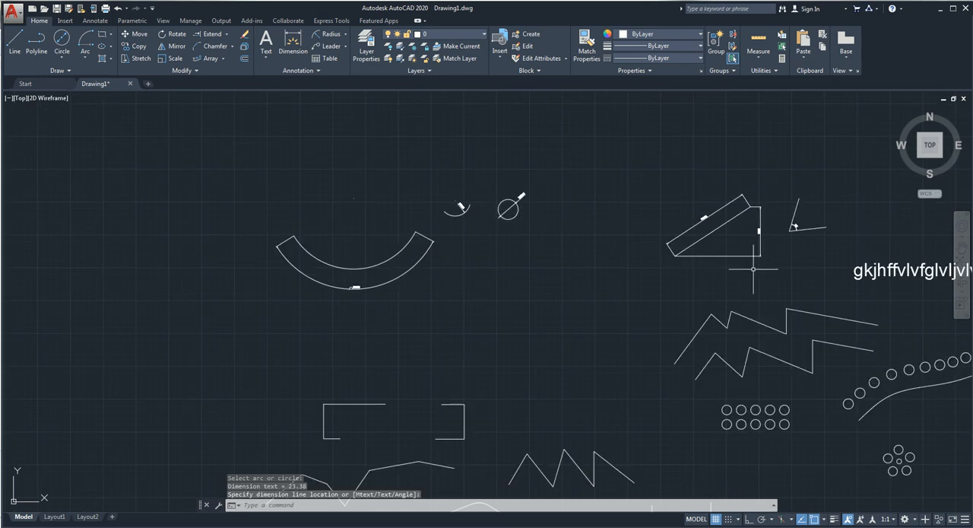
Step: Add a radius dimension to the filleted corner between the two sloped lines, placed vertically below the curve
mouse_move(742, 270)
middle_mouse_down()
mouse_move(662, 260)
mouse_move(605, 176)
middle_mouse_up()
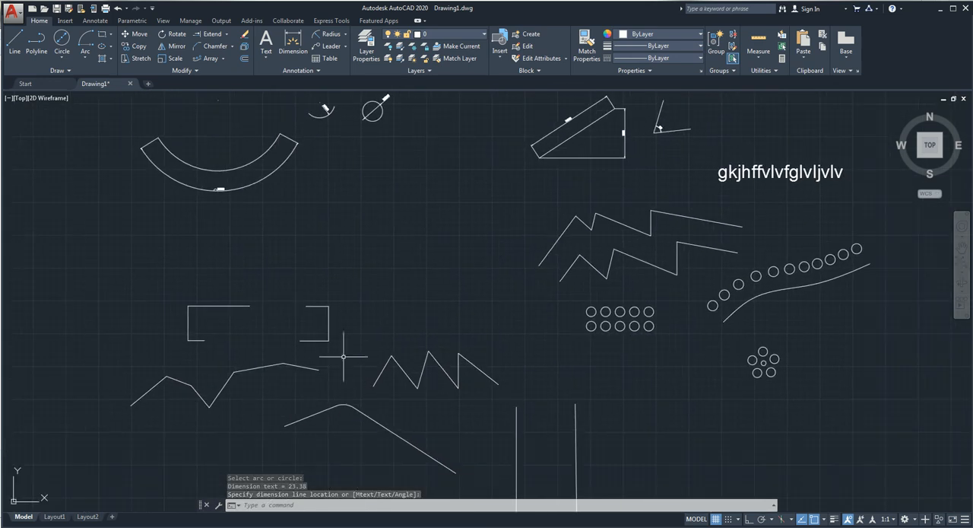
scroll(372, 380, "down", 2)
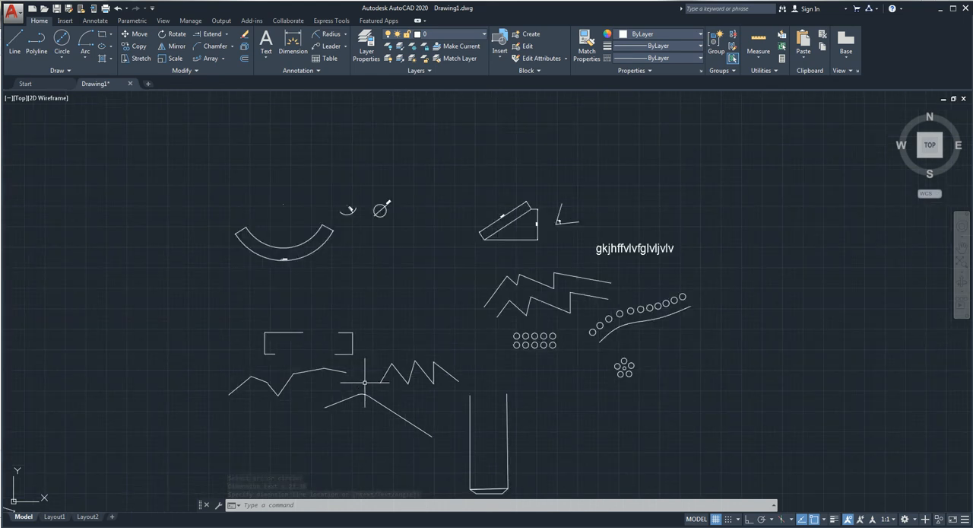
left_click(327, 34)
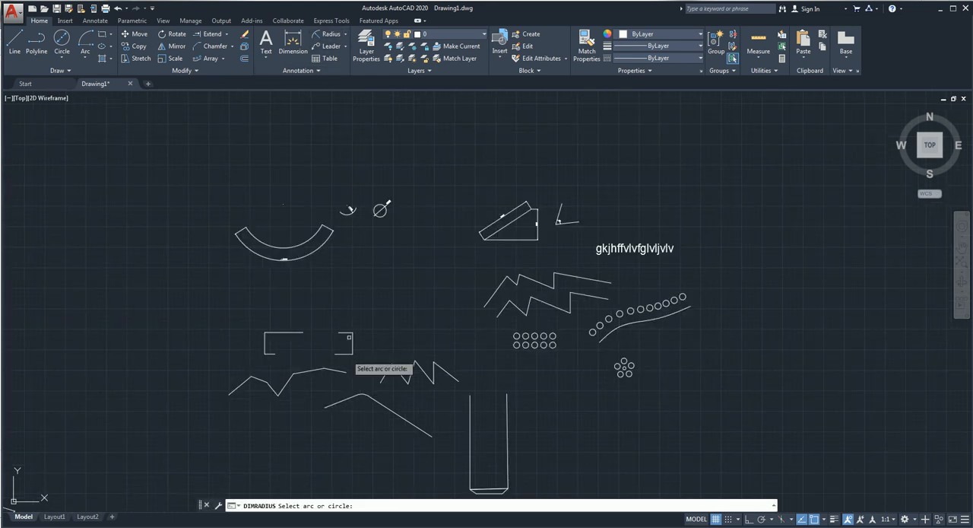
left_click(363, 394)
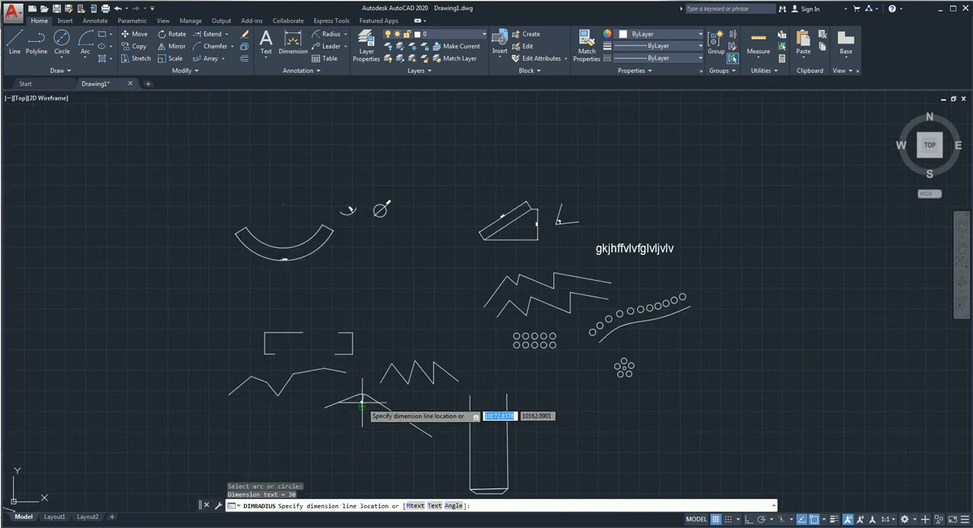
left_click(360, 399)
scroll(369, 406, "up", 6)
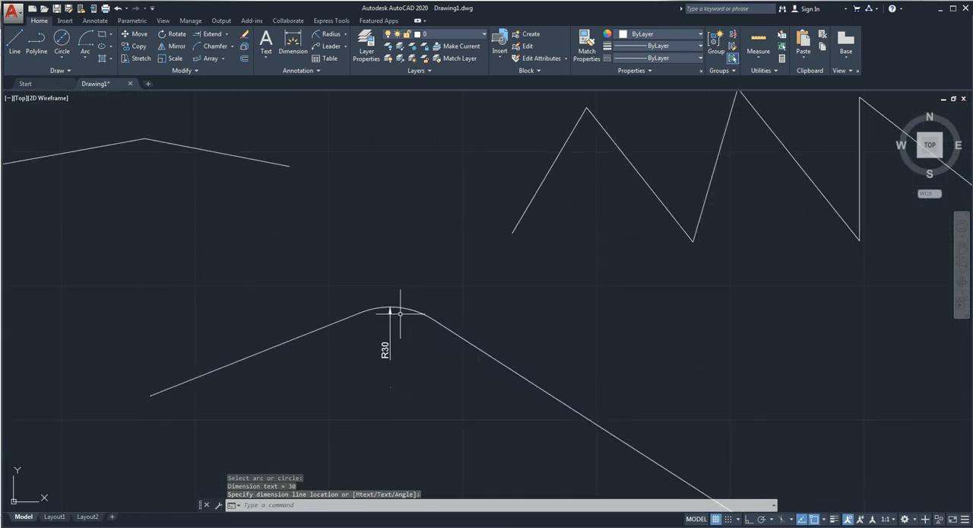
left_click(346, 35)
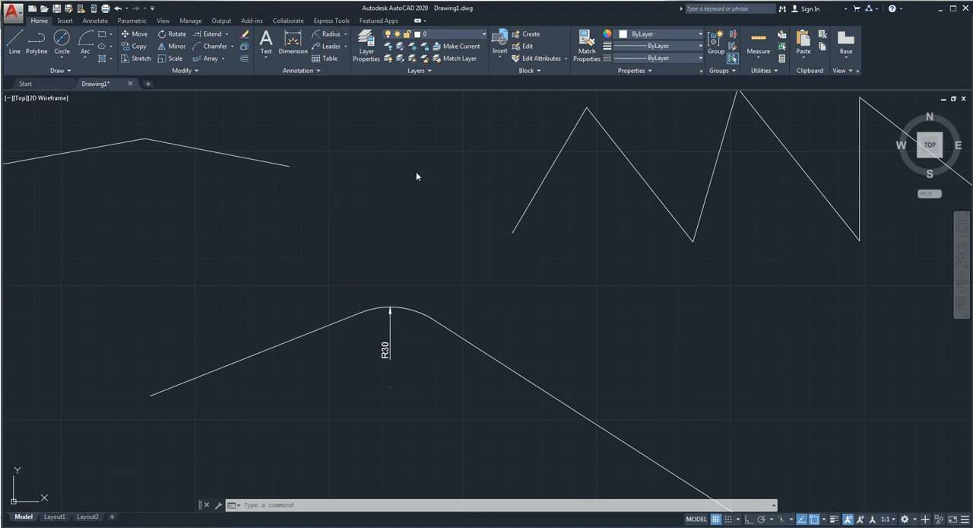
left_click(345, 47)
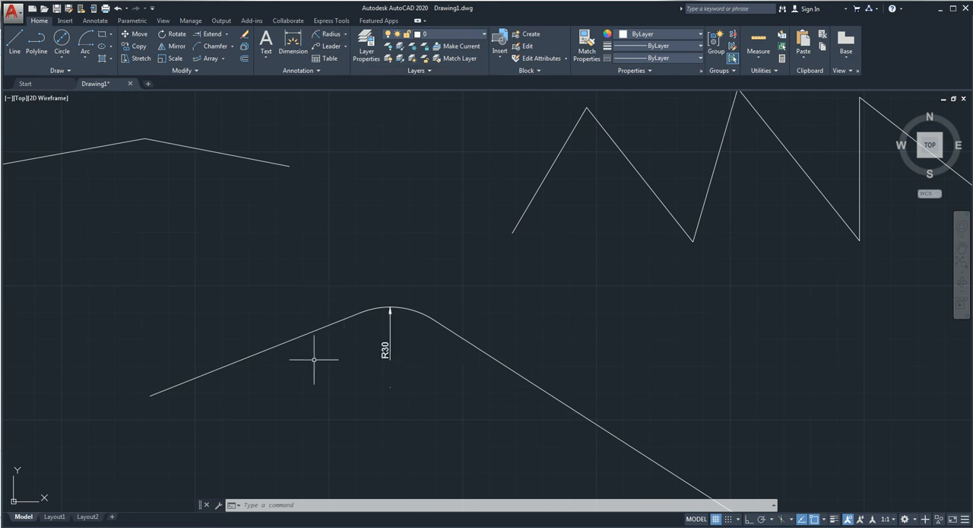
Step: Add a leader pointing to the left sloped line beside the filleted corner, with the text "1" to its upper left
left_click(327, 46)
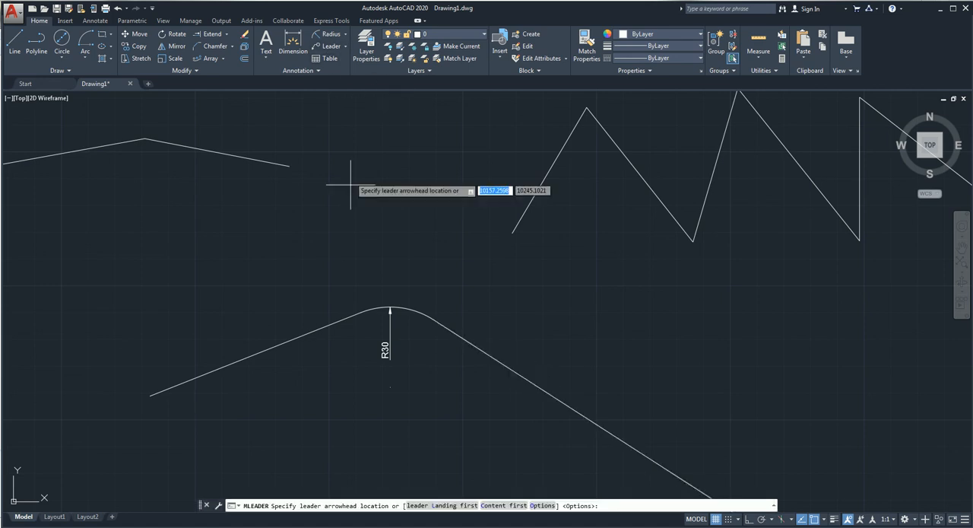
left_click(314, 326)
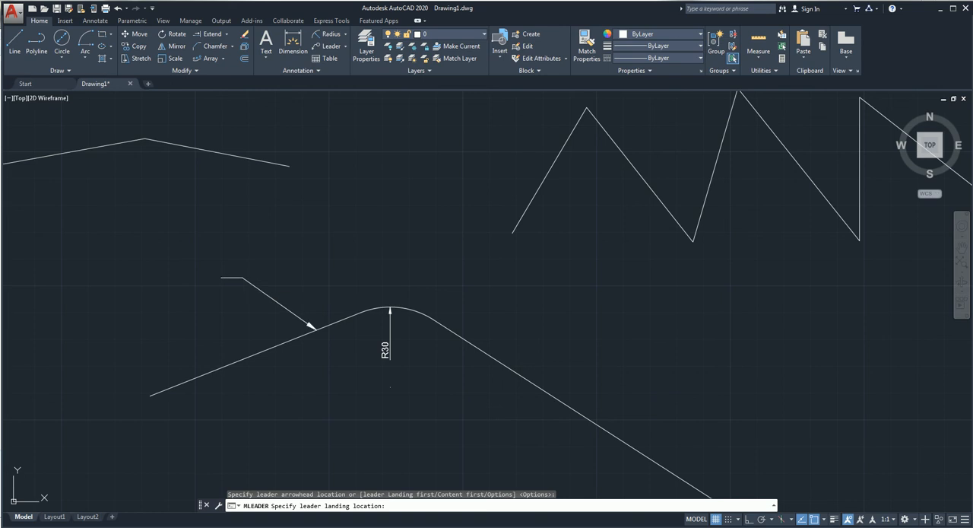
left_click(221, 277)
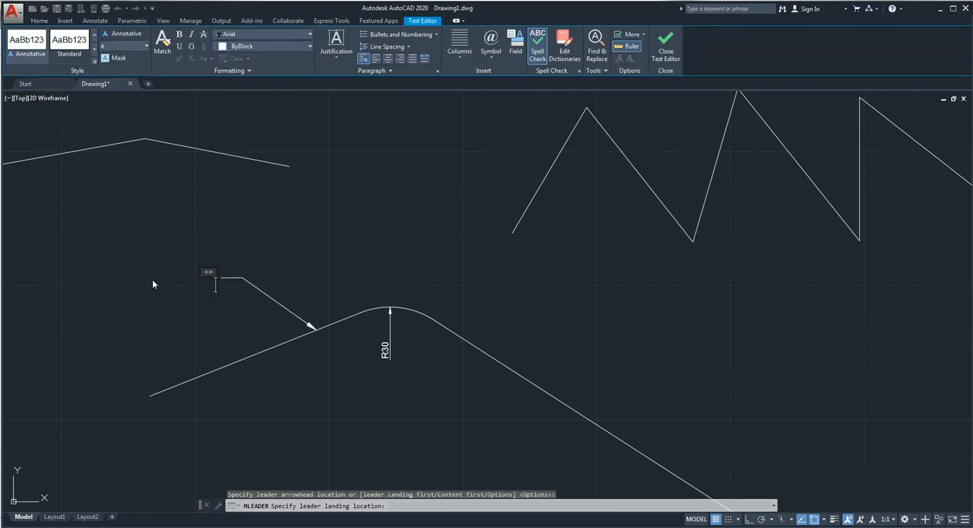
type("1")
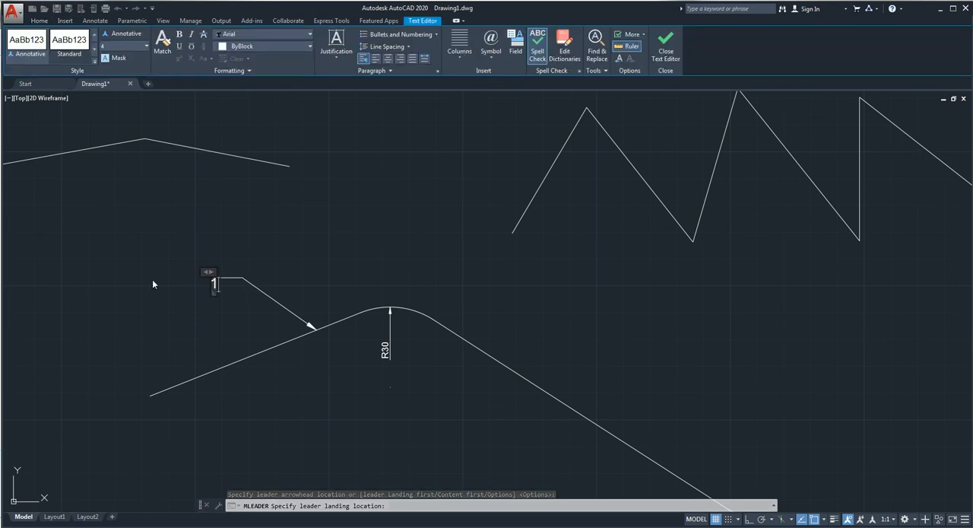
left_click(152, 281)
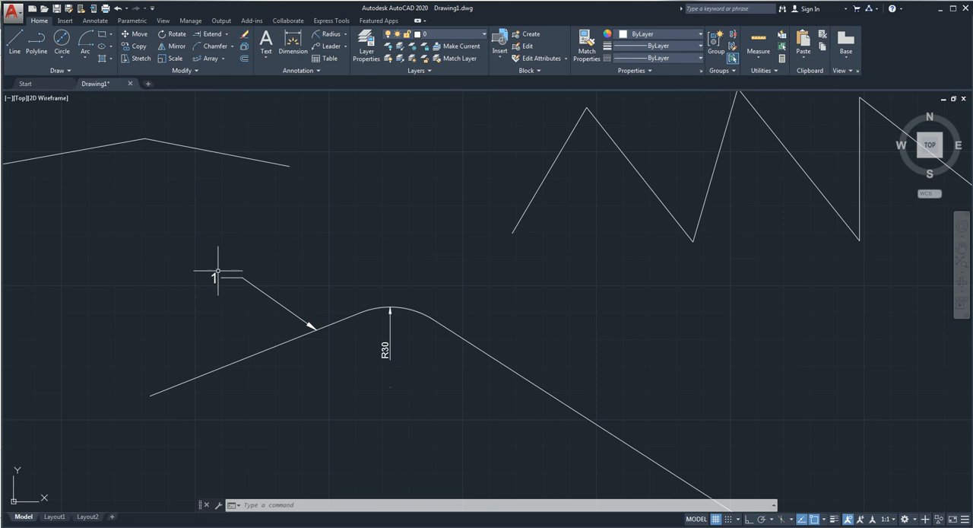
Step: Review the ISO-25 dimension style's text, symbols and arrows, and primary unit precision settings, leaving them as they are
left_click(307, 71)
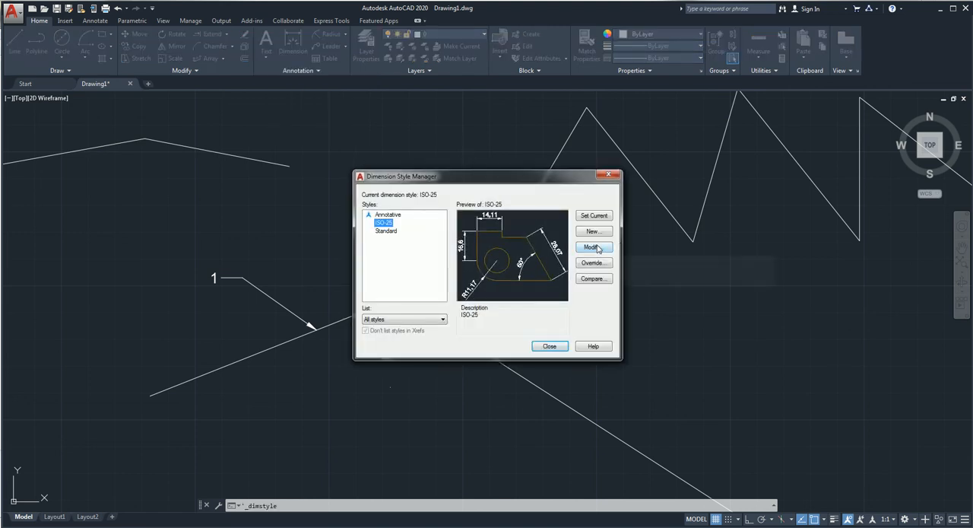
left_click(595, 247)
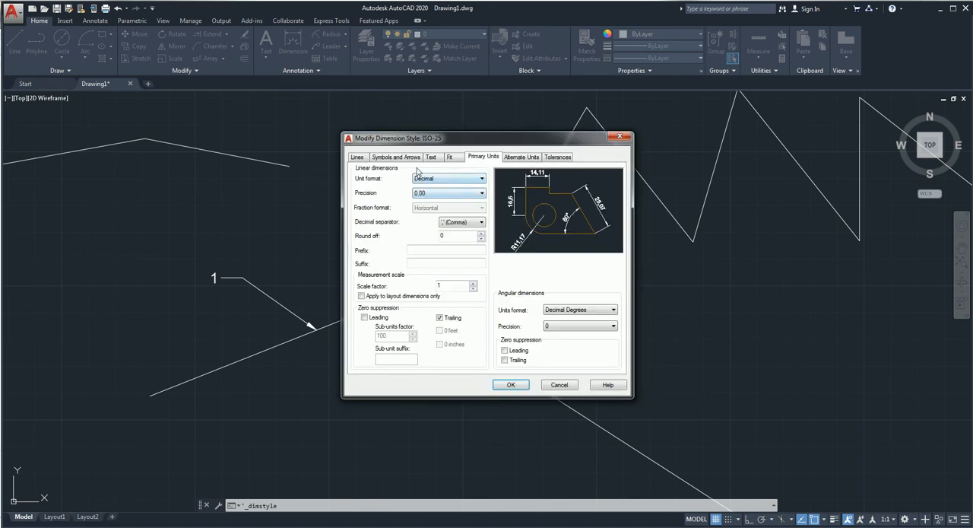
left_click(431, 158)
left_click(403, 157)
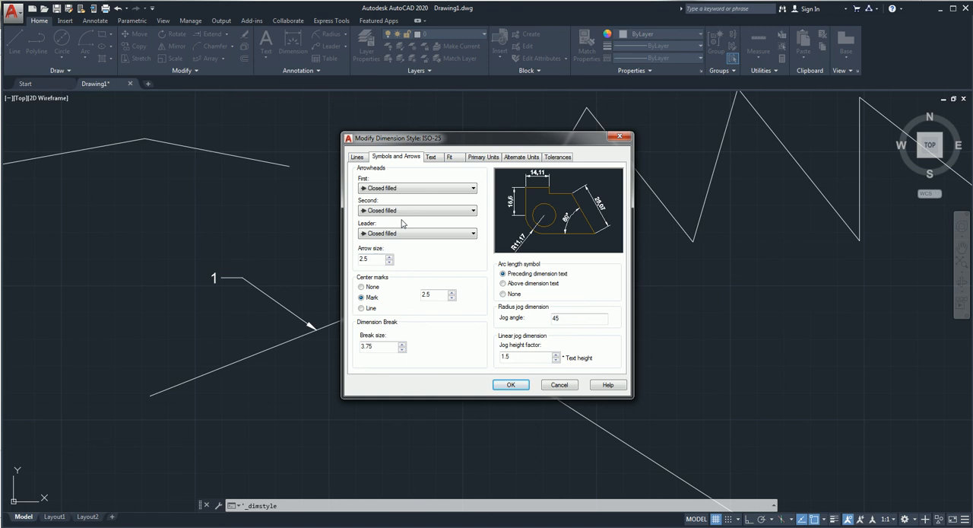
left_click(484, 157)
left_click(430, 193)
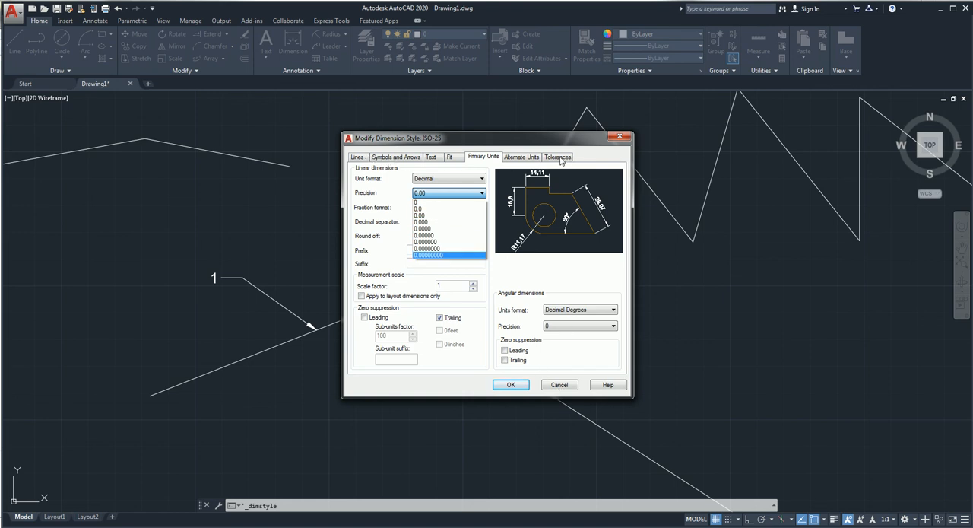
left_click(560, 384)
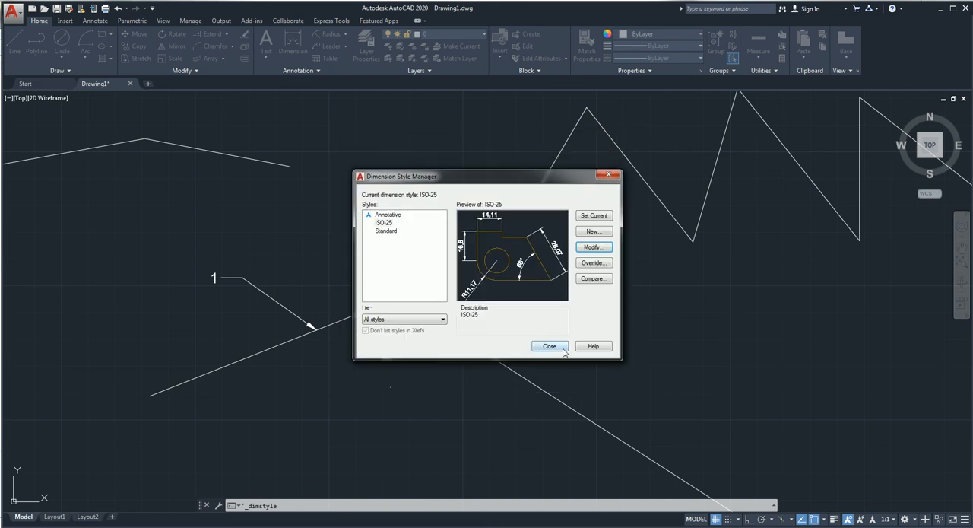
left_click(565, 348)
Step: Open the Standard multileader style for modification and review its leader format, leader structure and content settings
left_click(300, 70)
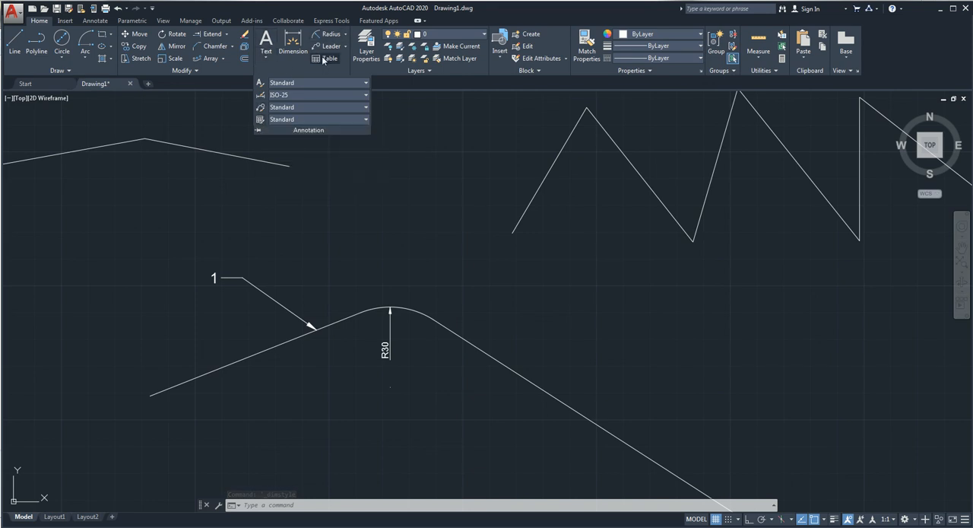
left_click(260, 109)
left_click(579, 255)
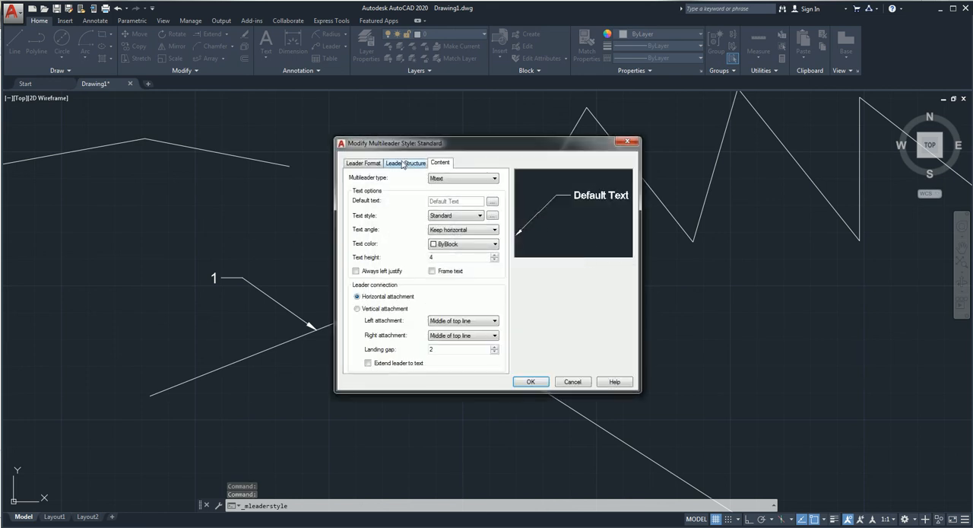
left_click(409, 164)
left_click(363, 162)
left_click(405, 162)
left_click(438, 163)
left_click(407, 165)
left_click(377, 168)
left_click(443, 167)
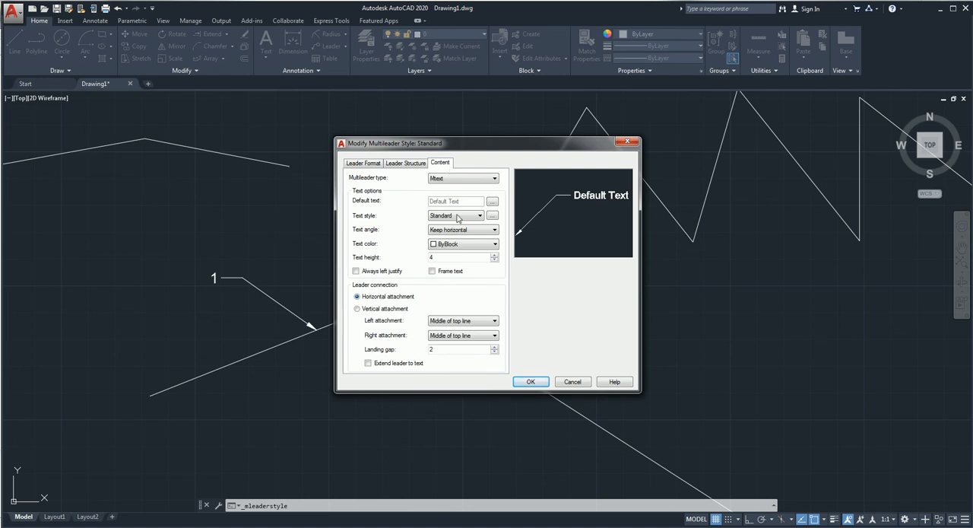
Step: Set the Standard multileader style's type to Block with Circle as the source block, and close the style manager
left_click(453, 179)
left_click(445, 195)
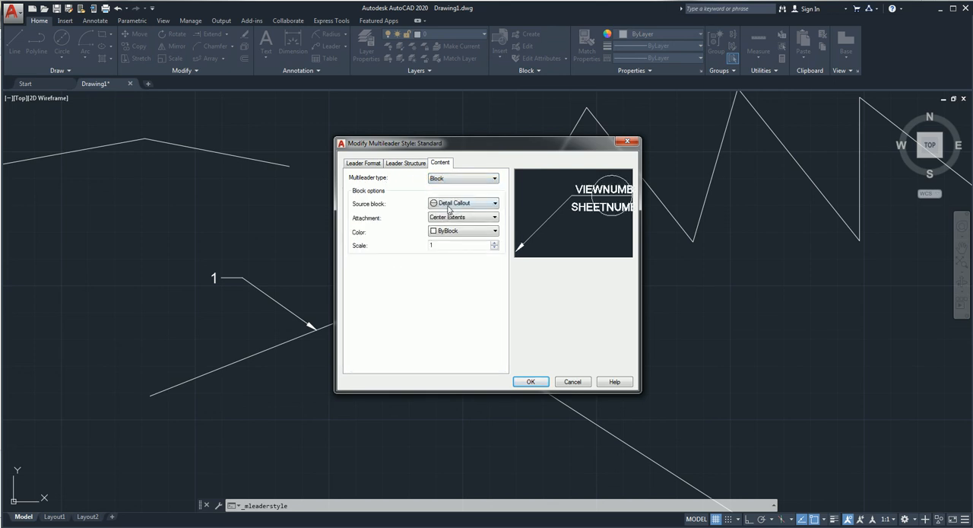
left_click(450, 203)
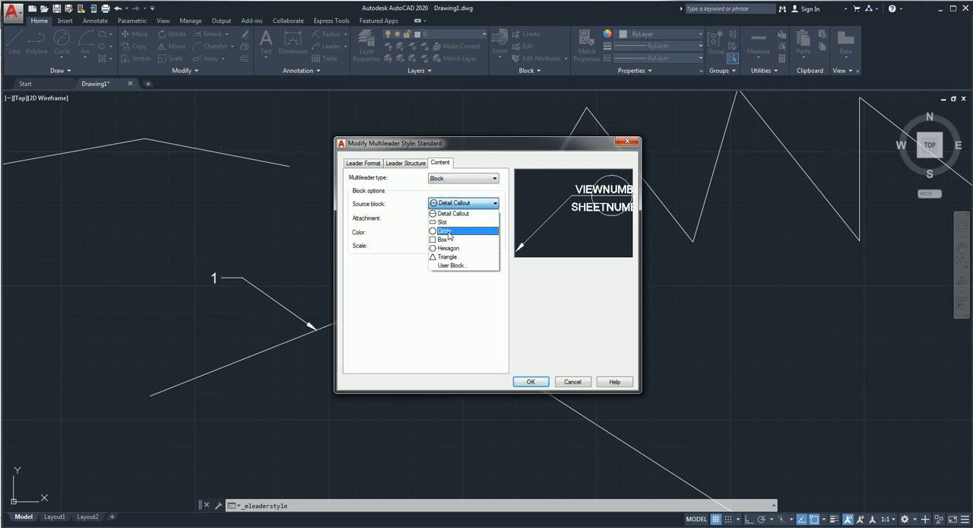
left_click(447, 230)
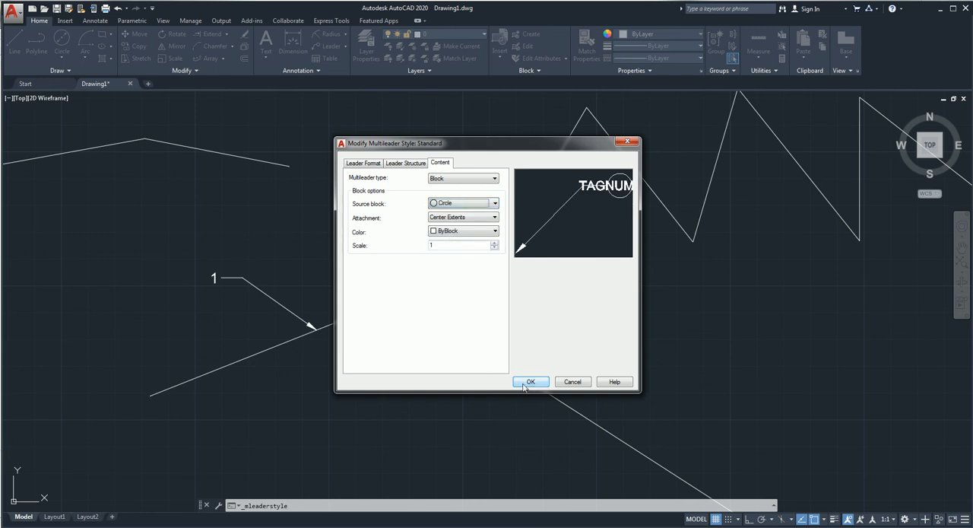
left_click(529, 382)
left_click(540, 332)
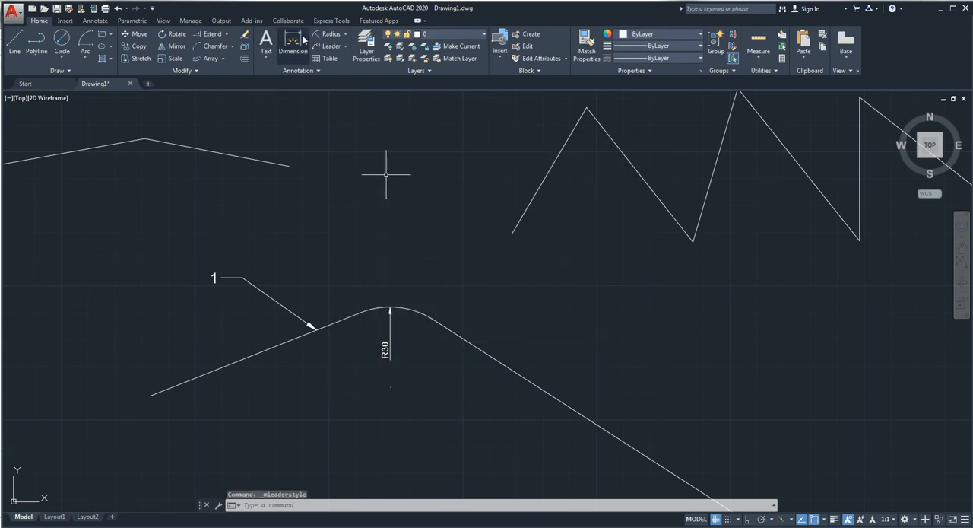
Step: Add a circle-tagged leader pointing to the right sloped line beside the filleted corner, with tag number 1
left_click(329, 45)
left_click(460, 334)
left_click(517, 285)
type("1")
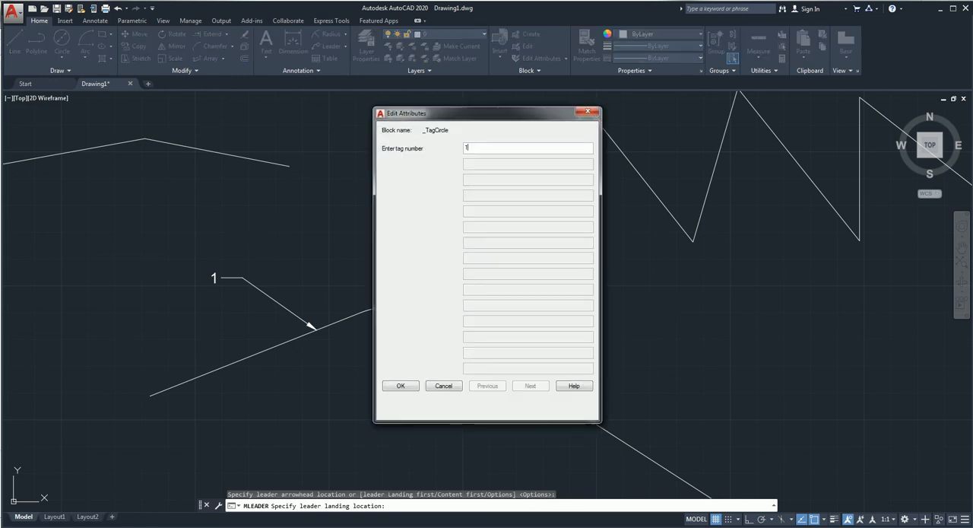
left_click(410, 387)
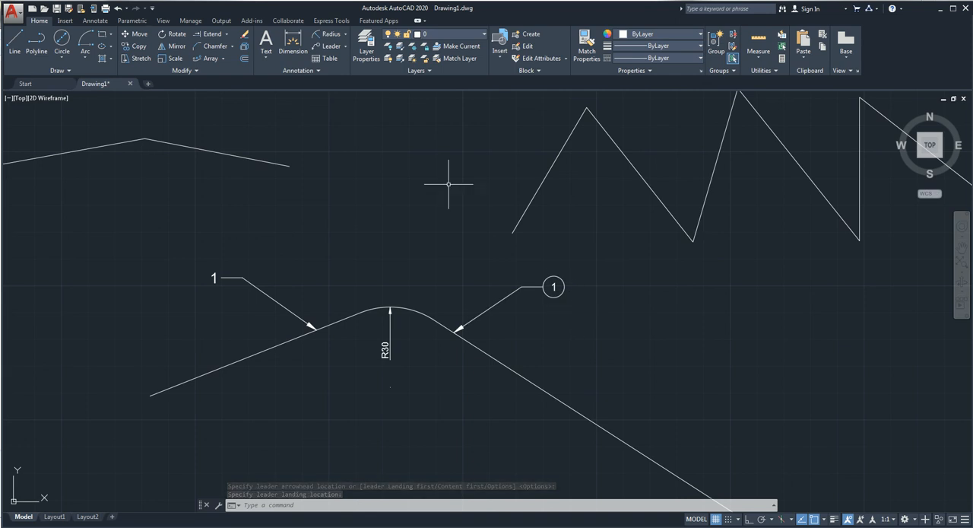
Step: Insert an empty Standard table with 5 columns 63.5 wide and 3 data rows of 1 line, above the open rectangle
left_click(330, 59)
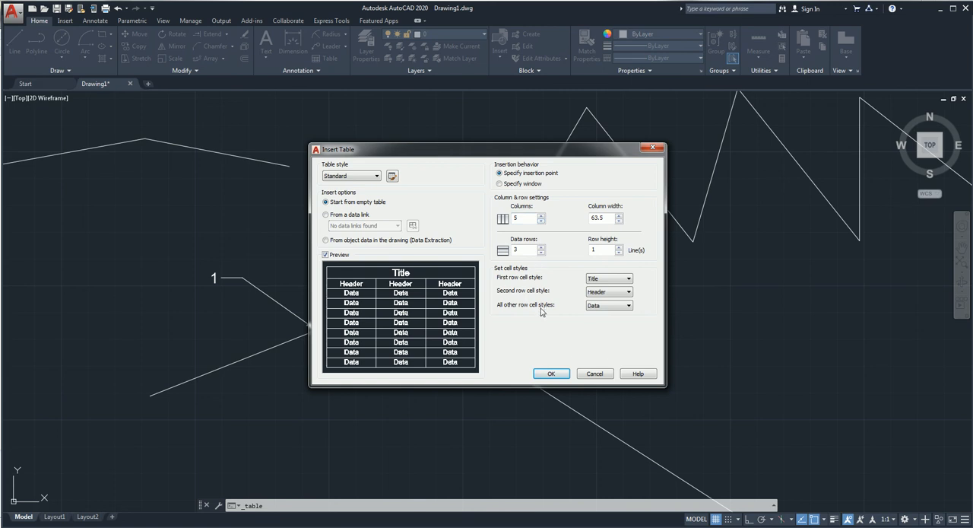
left_click(552, 374)
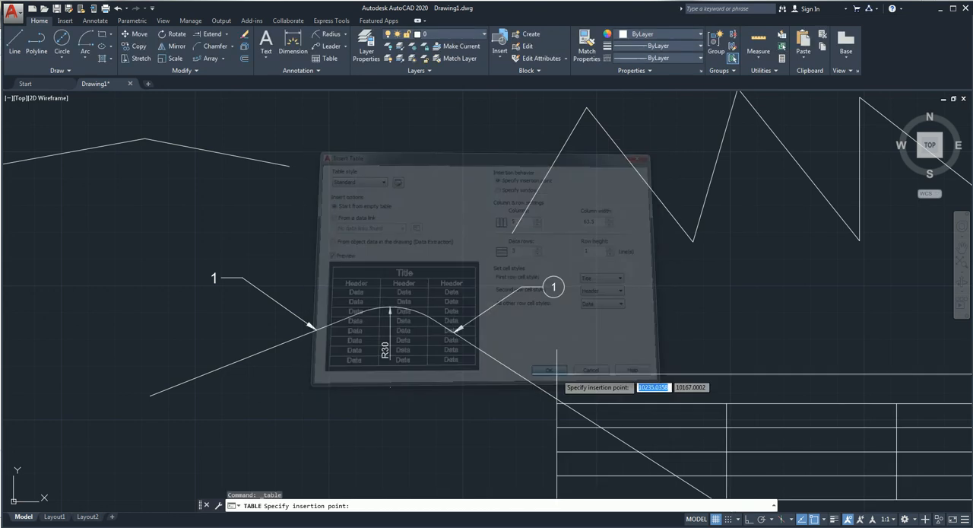
scroll(626, 298, "down", 5)
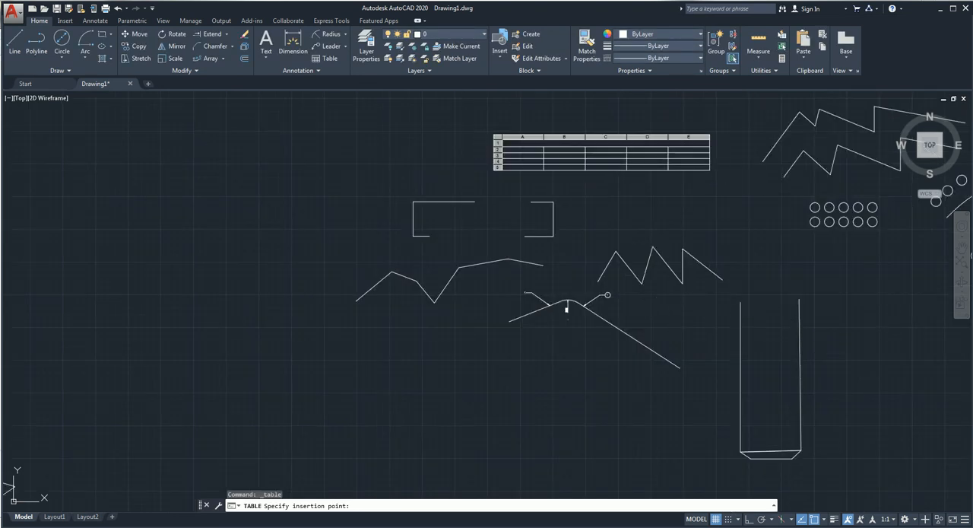
left_click(494, 136)
left_click(450, 126)
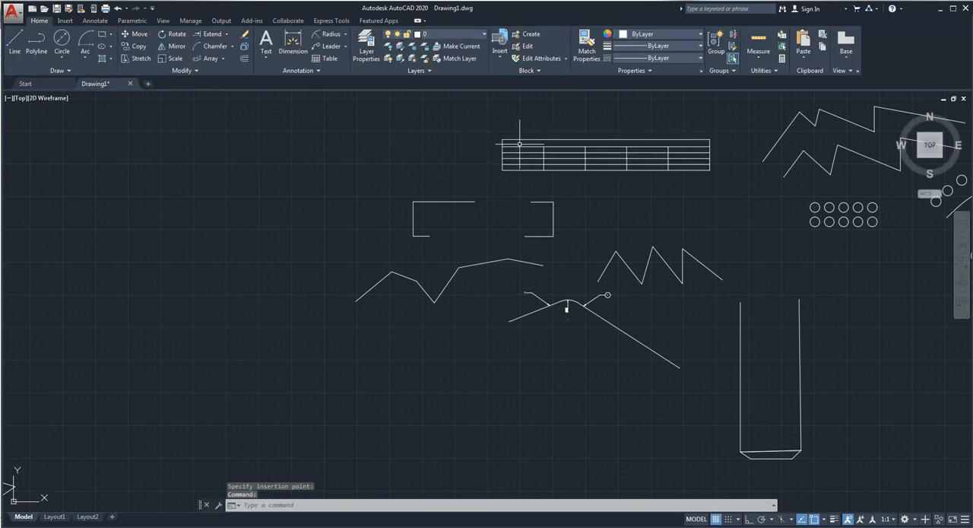
Step: Merge table cells A2 through B4 into a single cell
scroll(523, 142, "up", 2)
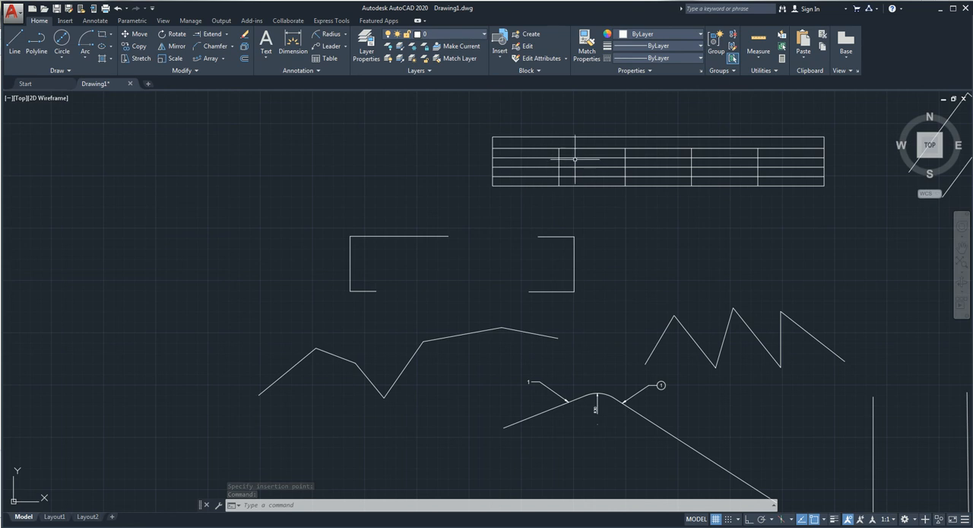
left_click_drag(536, 153, 586, 171)
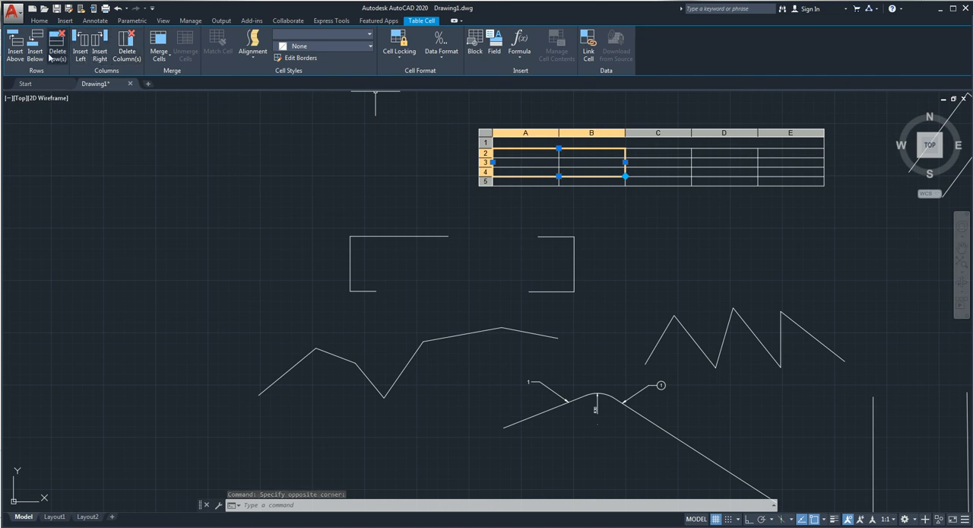
left_click(159, 52)
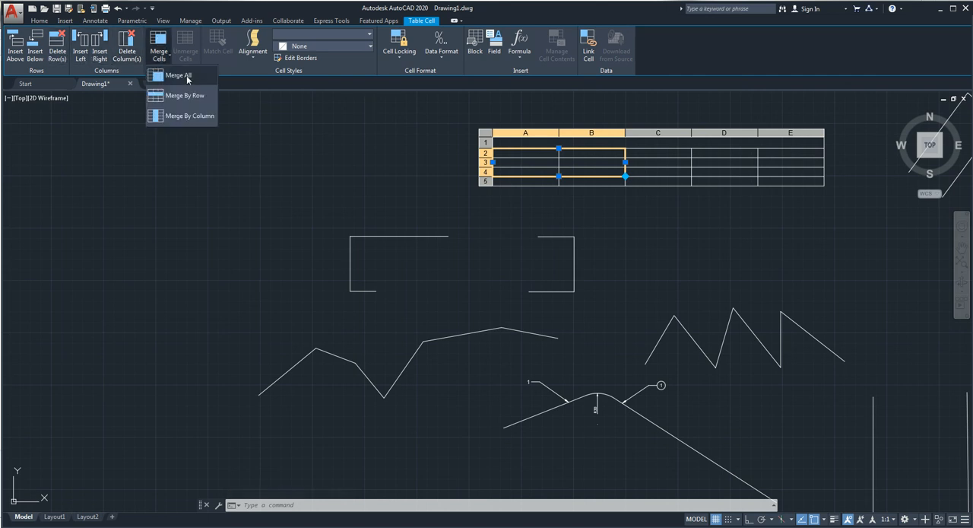
left_click(187, 75)
left_click(653, 241)
left_click(678, 238)
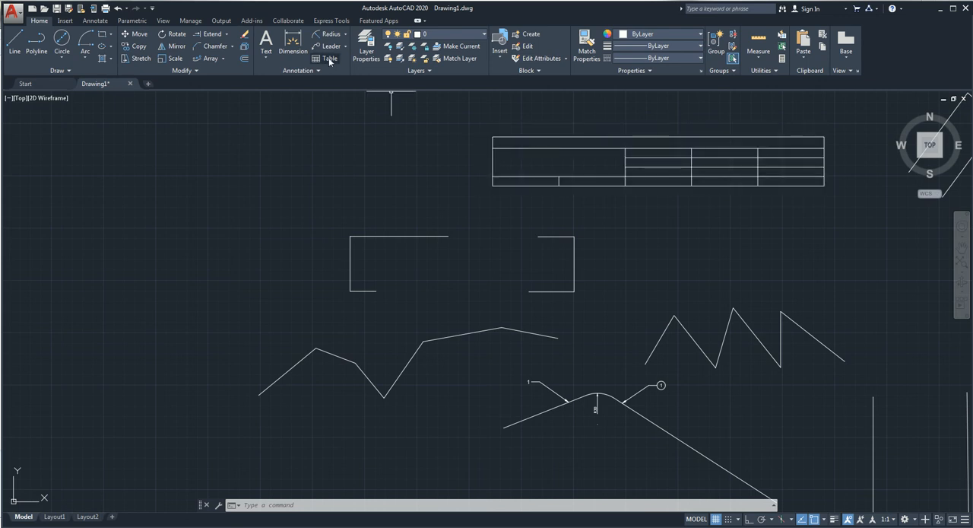
left_click(337, 160)
left_click(207, 238)
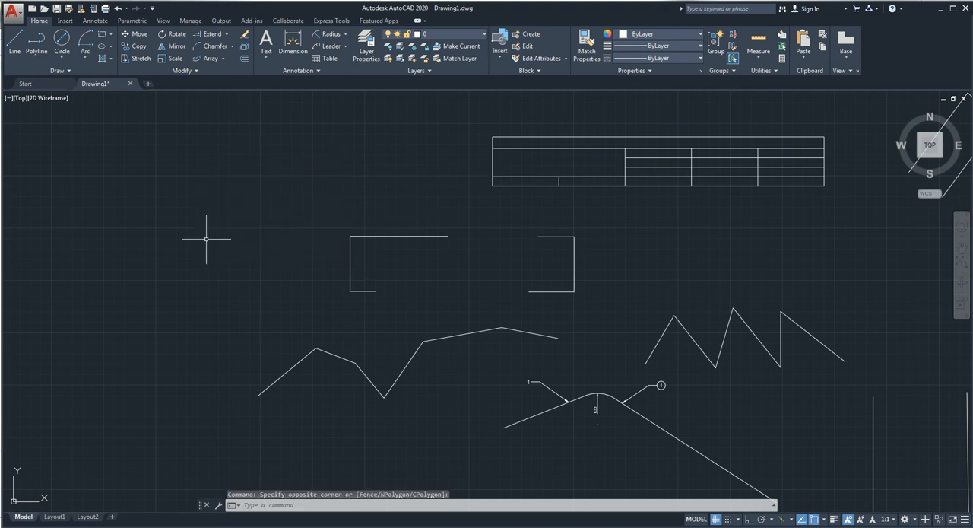